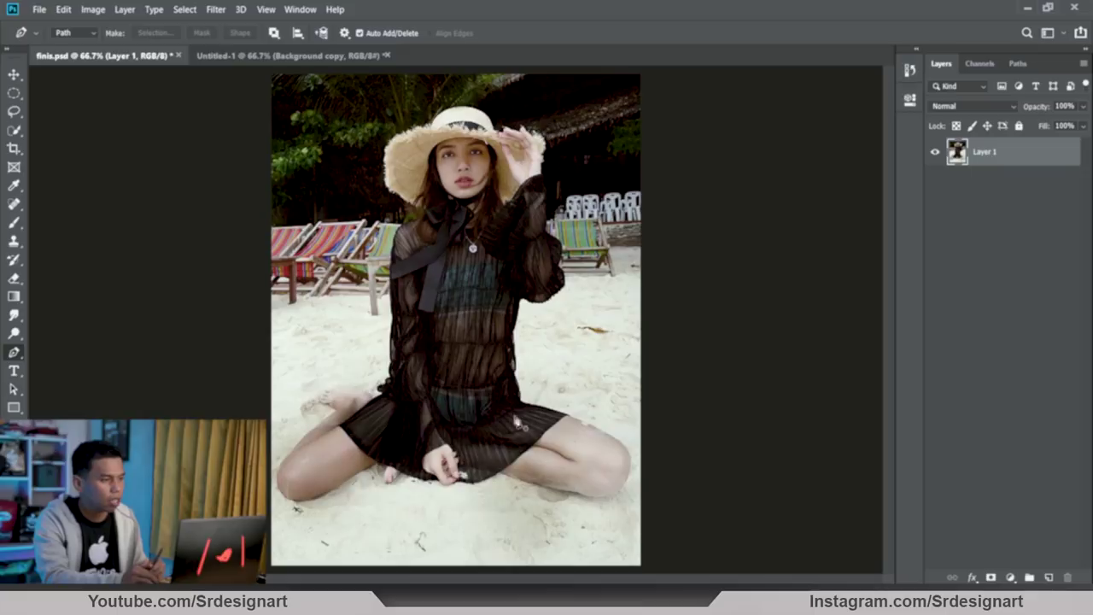
# Step: In the Untitled-1 photo, zoom to 400% on the lying man's cap edge with the Pen tool
pyautogui.click(259, 60)
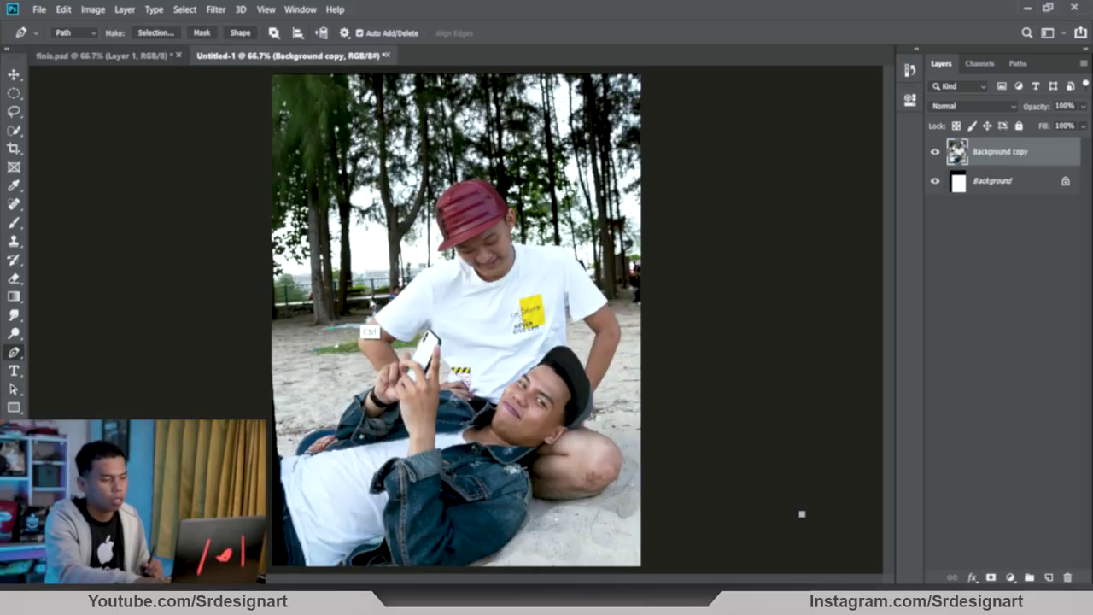
pyautogui.hotkey('ctrl', '+')
pyautogui.hotkey('ctrl', '-')
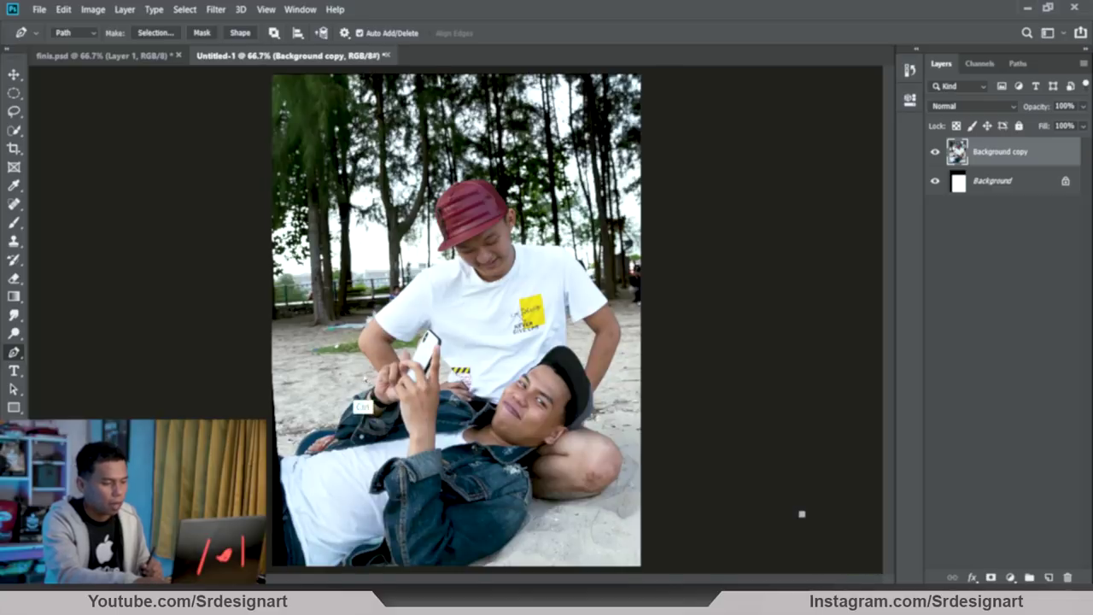
pyautogui.press('h')
pyautogui.hotkey('ctrl', '1')
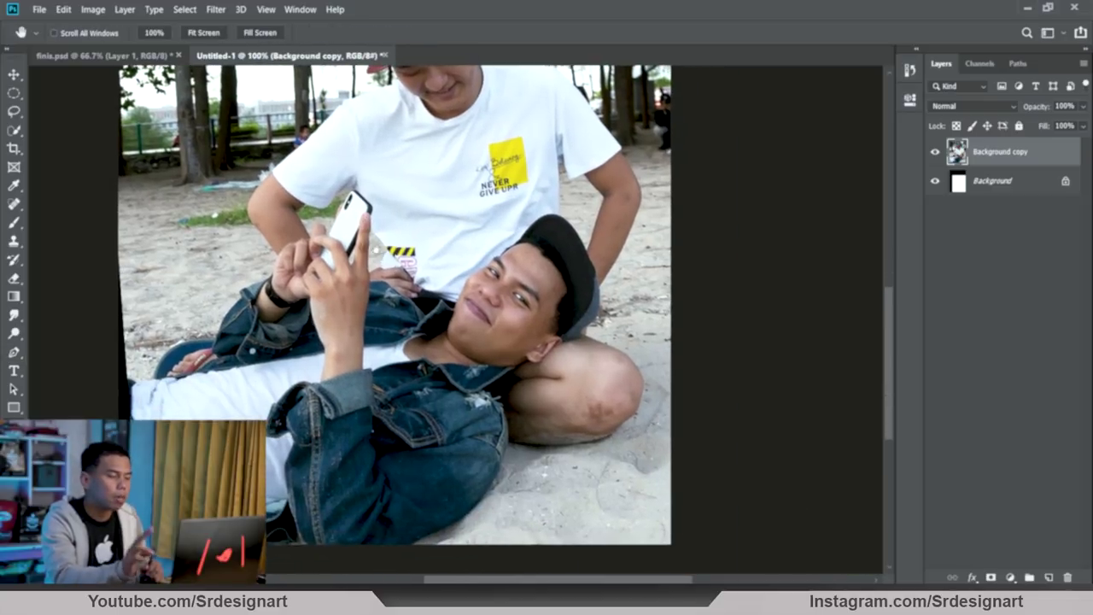
pyautogui.moveTo(416, 426)
pyautogui.mouseDown()
pyautogui.moveTo(370, 314)
pyautogui.moveTo(427, 295)
pyautogui.mouseUp()
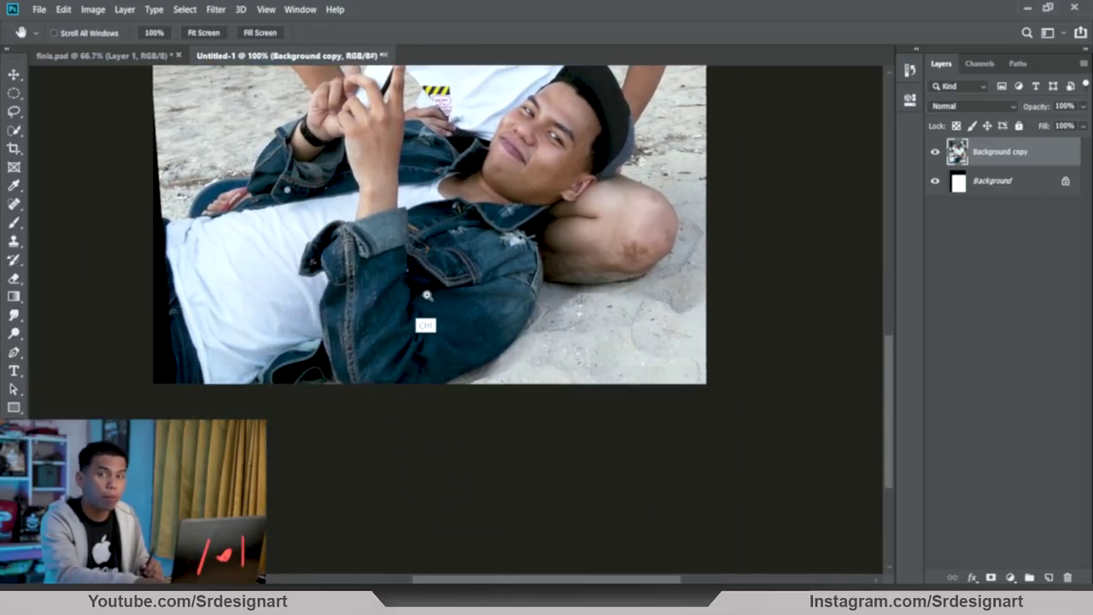
pyautogui.keyDown('ctrl'); pyautogui.click(427, 295); pyautogui.keyUp('ctrl')
pyautogui.press('p')
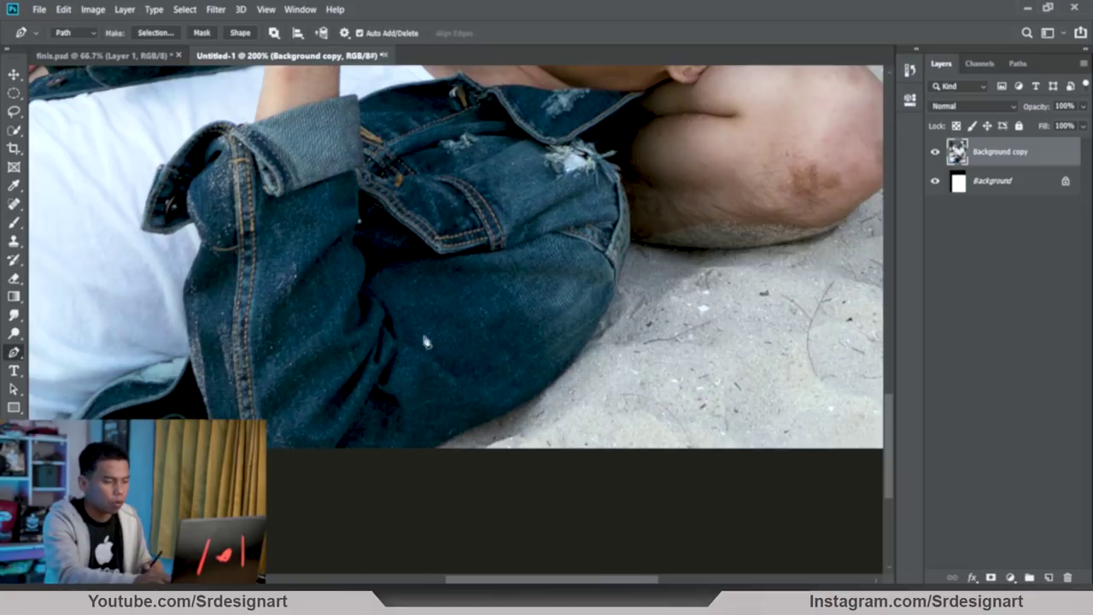
pyautogui.hscroll(5, 688, 510)
pyautogui.scroll(2, 688, 510)
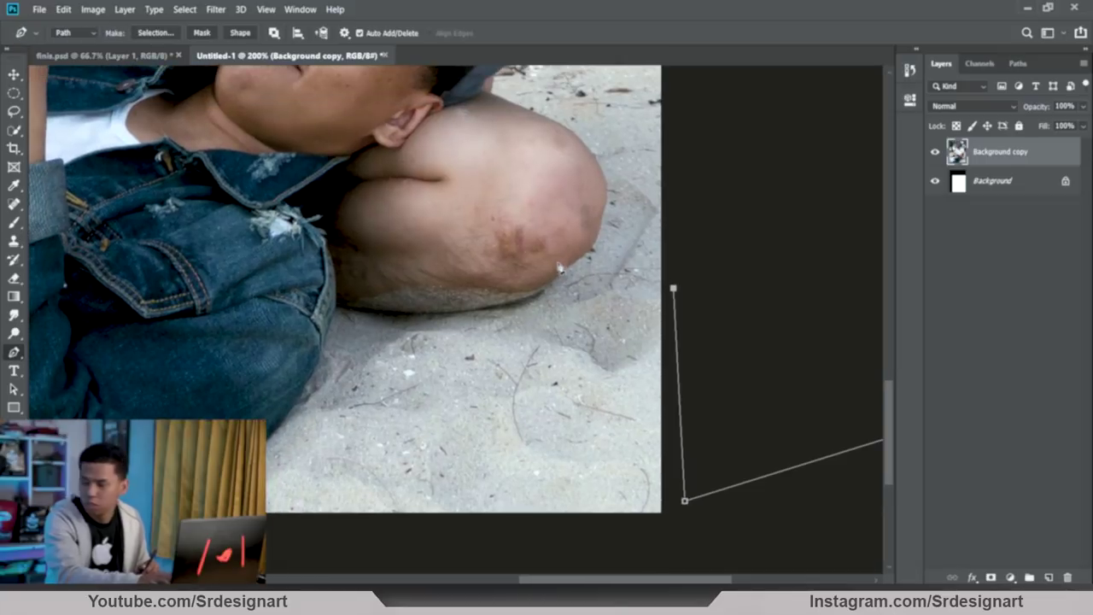
pyautogui.moveTo(593, 217); pyautogui.dragTo(659, 422)
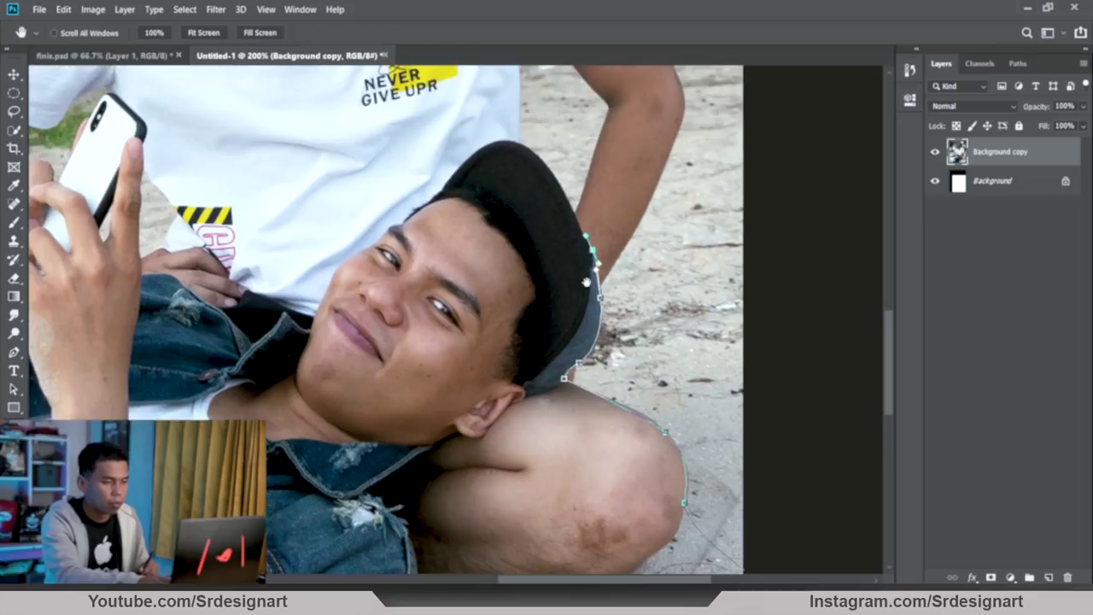
pyautogui.keyDown('ctrl'); pyautogui.click(573, 281); pyautogui.keyUp('ctrl')
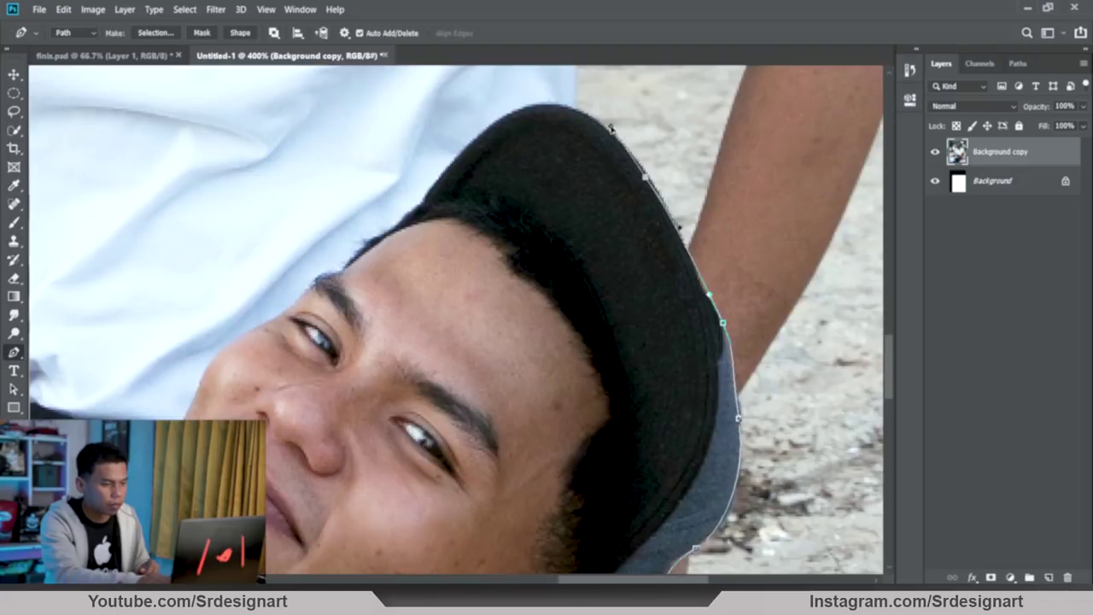
pyautogui.moveTo(299, 304); pyautogui.dragTo(594, 158)
# Step: Trace the Pen outline down the man's cheek, onto his collar, and around his finger and phone
pyautogui.click(547, 185)
pyautogui.click(490, 240)
pyautogui.click(462, 321)
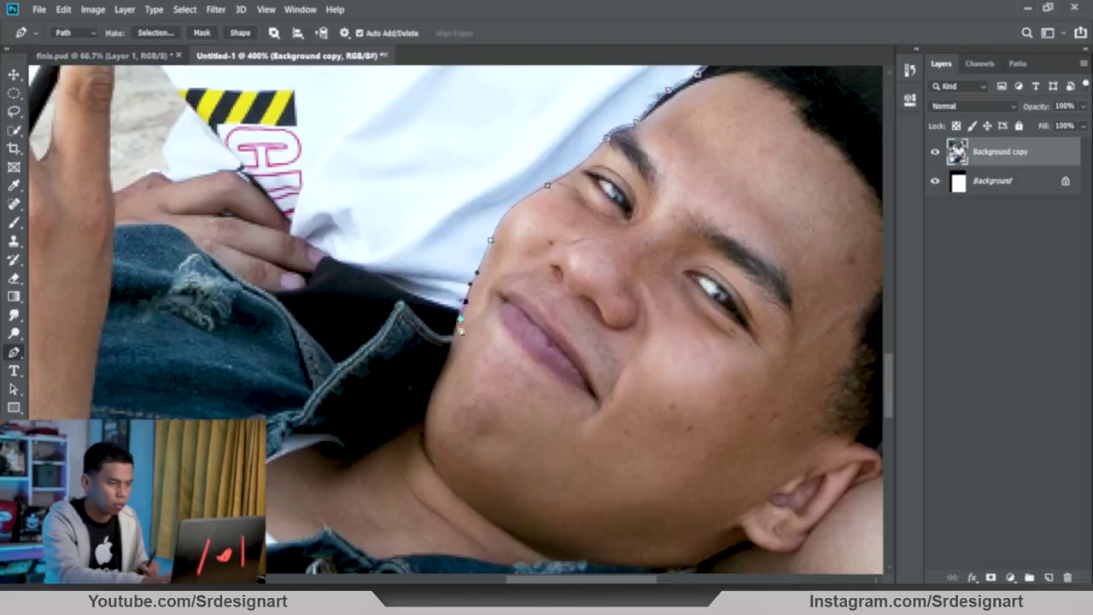
pyautogui.click(337, 373)
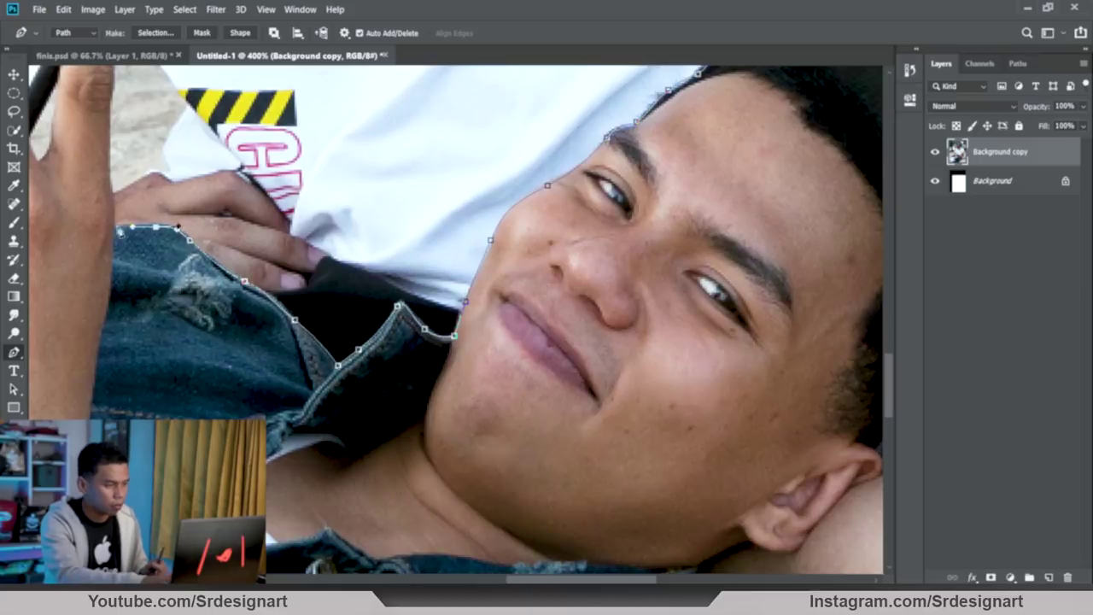
pyautogui.moveTo(119, 228); pyautogui.dragTo(333, 442)
pyautogui.click(312, 350)
pyautogui.click(314, 279)
pyautogui.click(318, 175)
pyautogui.moveTo(318, 175); pyautogui.dragTo(395, 247)
pyautogui.click(320, 143)
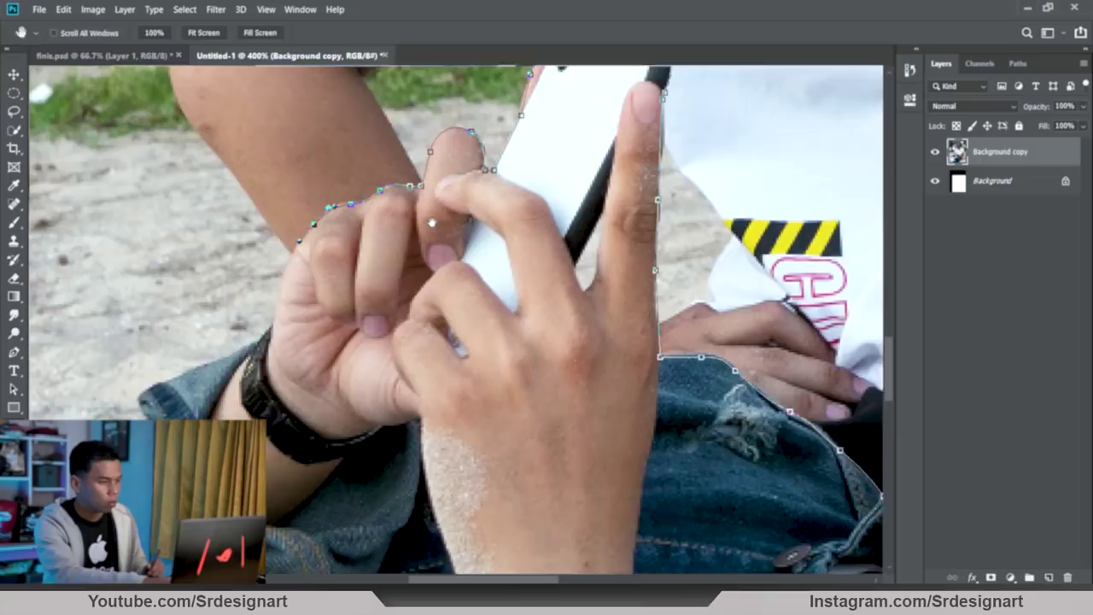
# Step: Continue the outline past the wrist and jacket sleeve and along the white shirt edge
pyautogui.moveTo(105, 357); pyautogui.dragTo(359, 209)
pyautogui.moveTo(154, 401); pyautogui.dragTo(350, 196)
pyautogui.moveTo(272, 482); pyautogui.dragTo(424, 263)
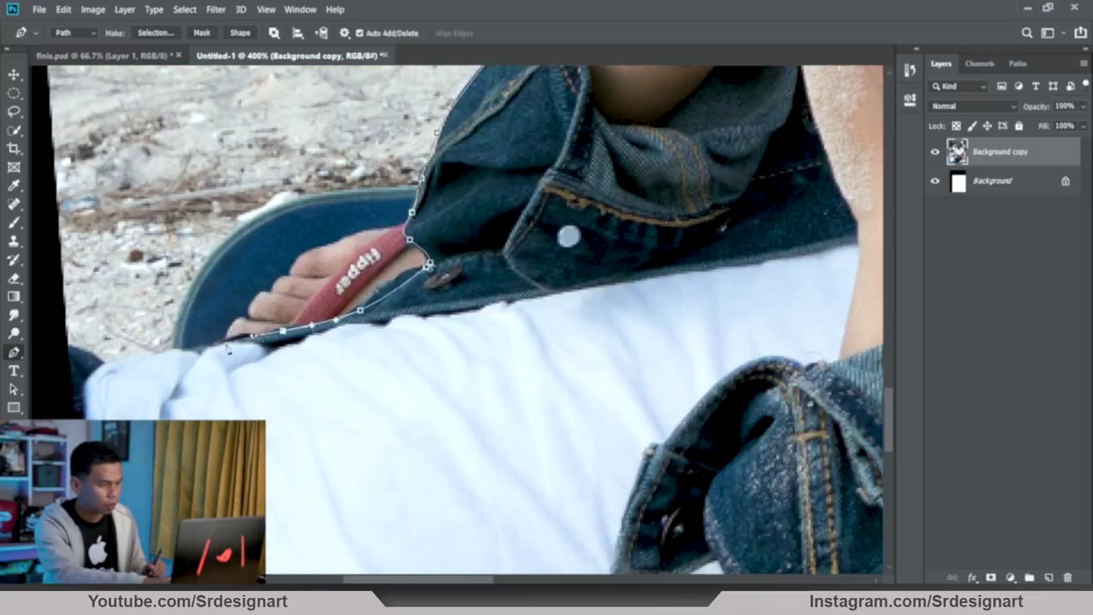
pyautogui.click(224, 344)
pyautogui.click(152, 352)
pyautogui.click(109, 362)
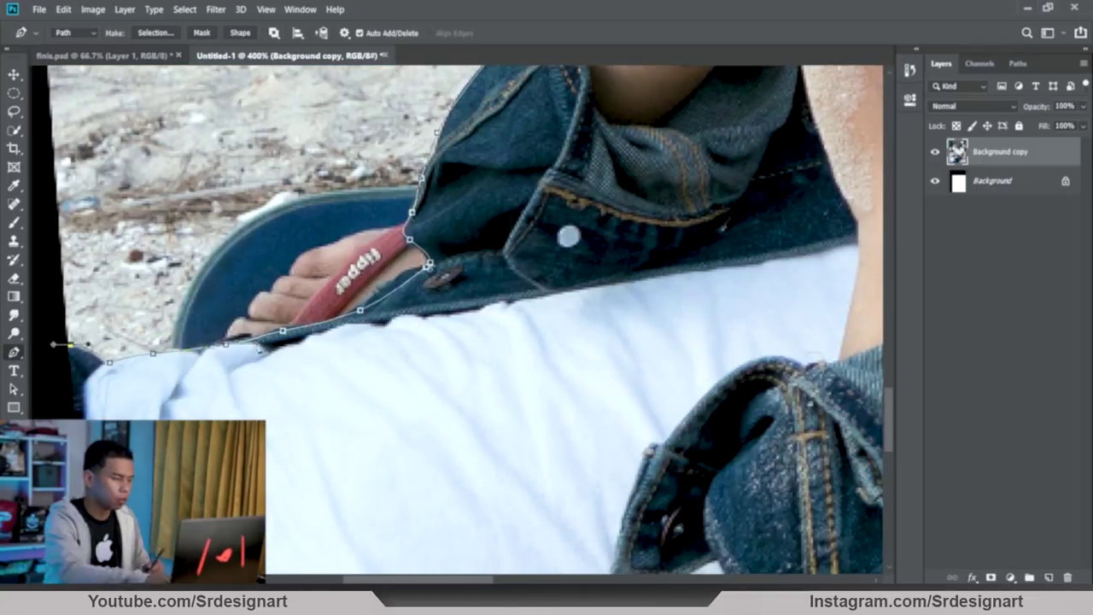
pyautogui.scroll(-3, 296, 312)
pyautogui.scroll(-2, 572, 222)
# Step: Mask Background copy to the man's selection, hide the Background layer, and select the Move tool
pyautogui.scroll(1, 457, 319)
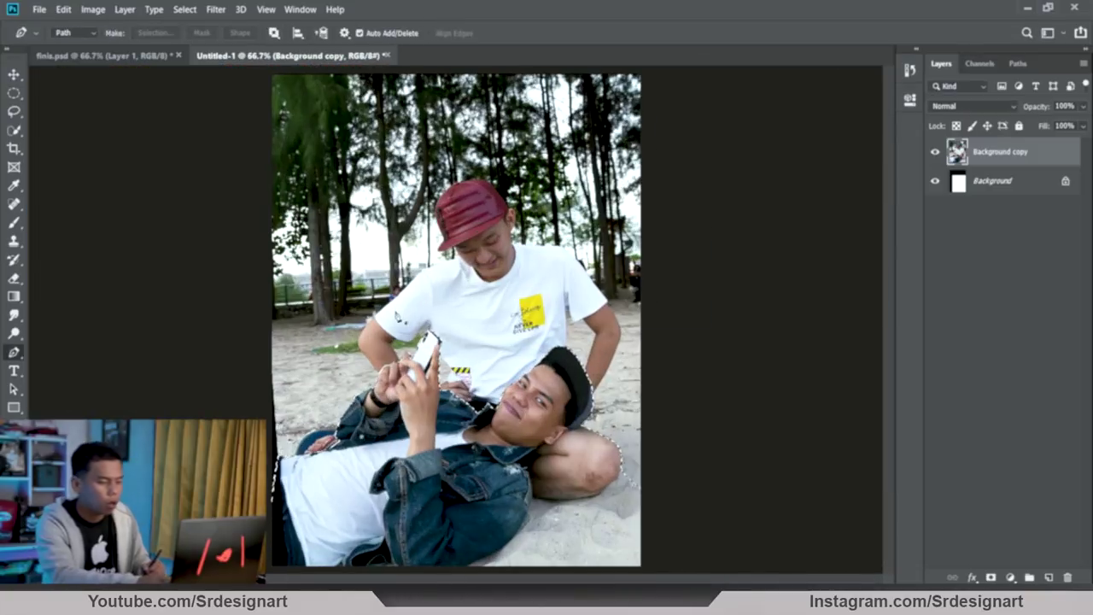
pyautogui.press('space')
pyautogui.scroll(1, 456, 296)
pyautogui.moveTo(457, 295); pyautogui.dragTo(396, 92)
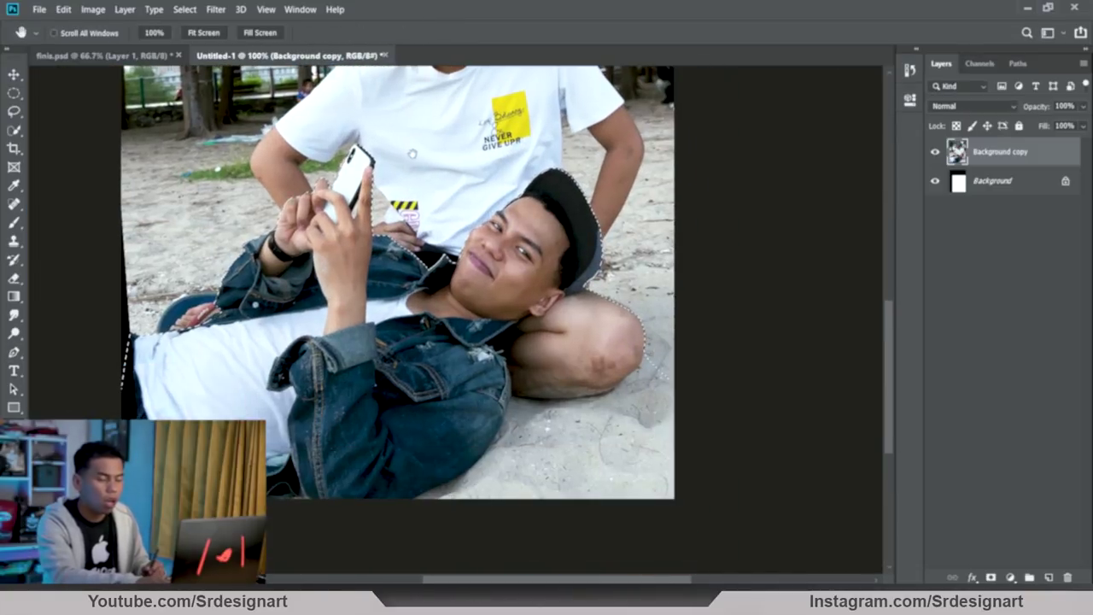
pyautogui.scroll(1, 571, 301)
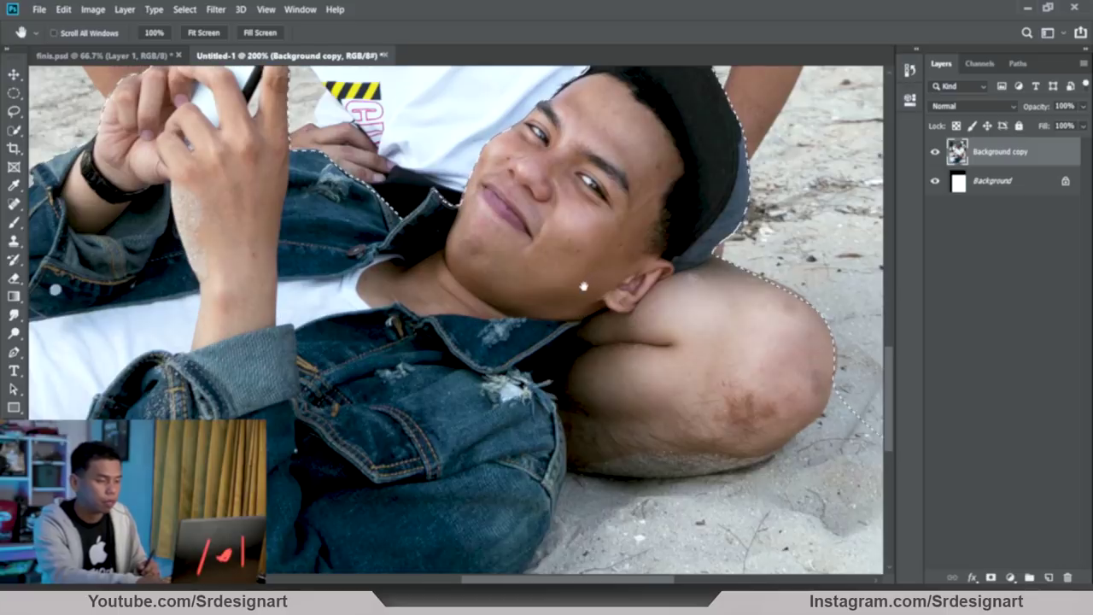
pyautogui.scroll(-1, 559, 290)
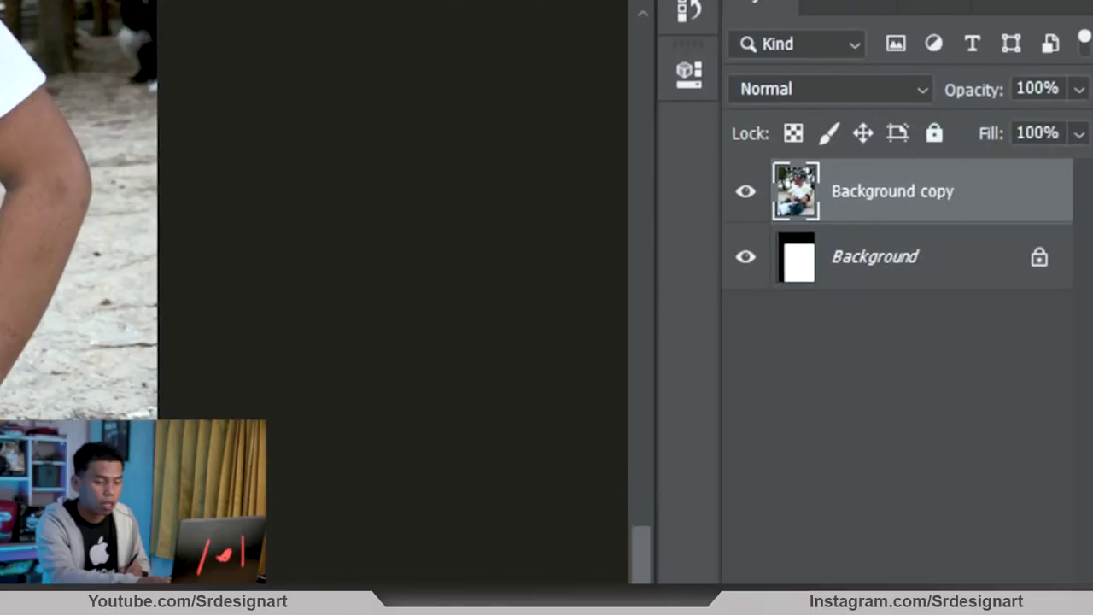
pyautogui.click(991, 578)
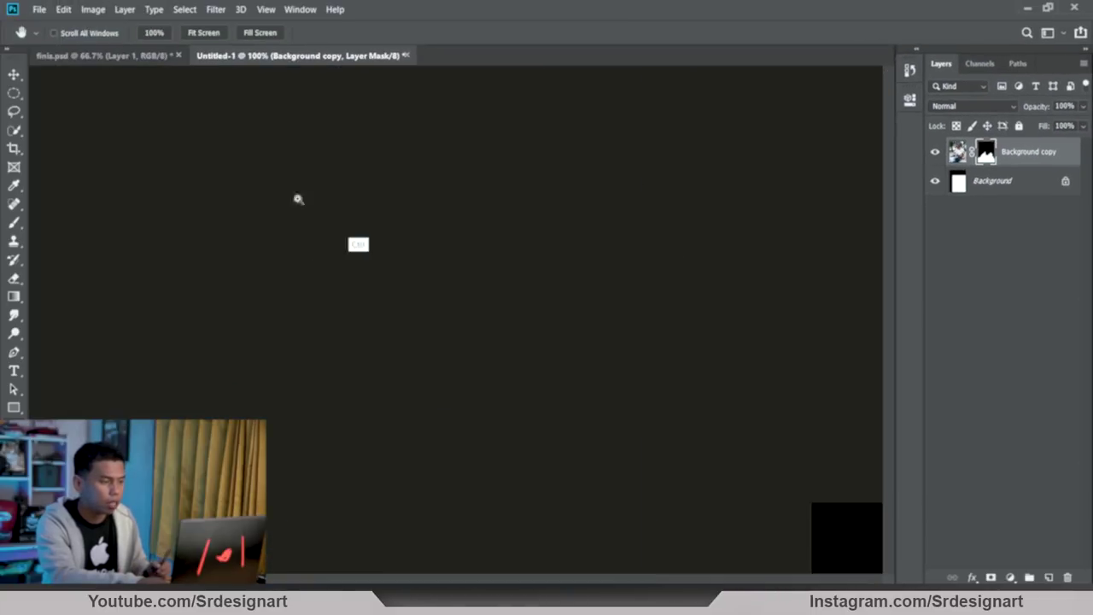
pyautogui.click(935, 181)
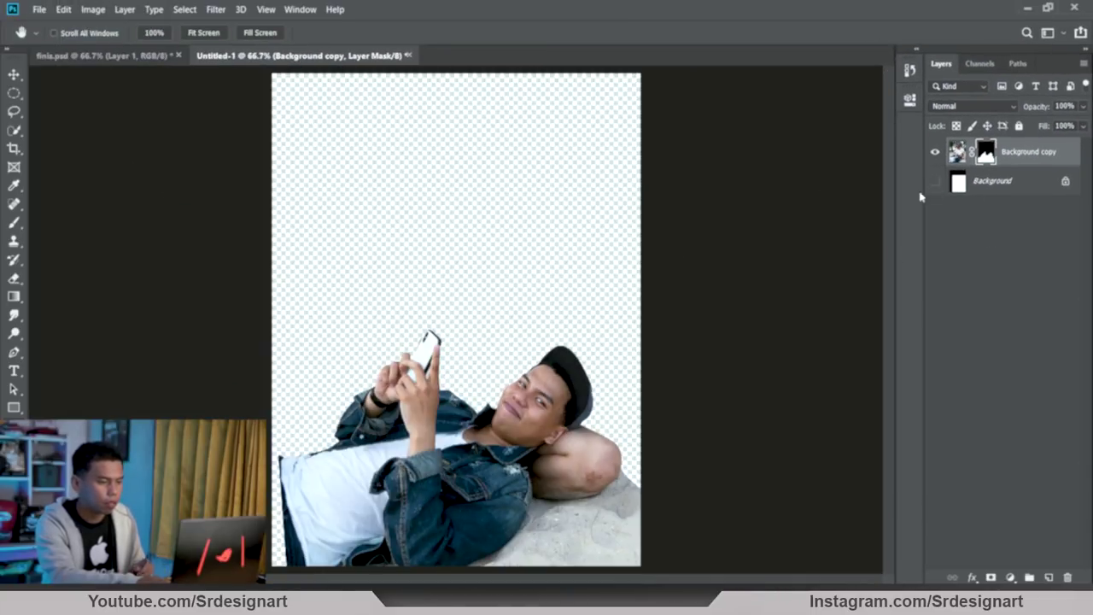
pyautogui.click(13, 75)
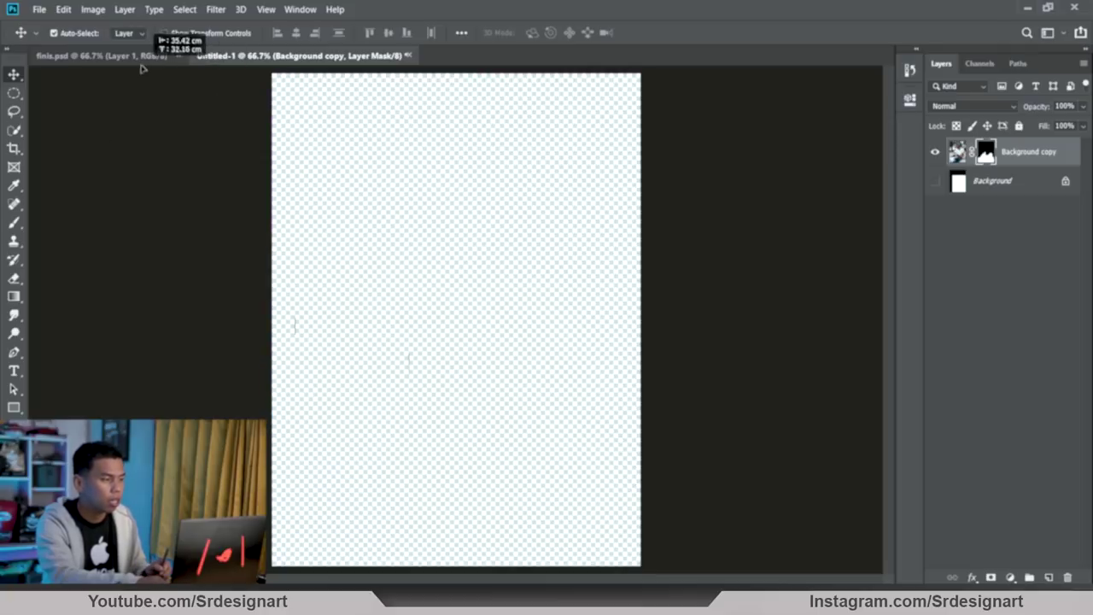
# Step: Drop the masked man into finis.psd and place his head on her leg, nudging him up twice
pyautogui.moveTo(525, 416); pyautogui.dragTo(137, 62)
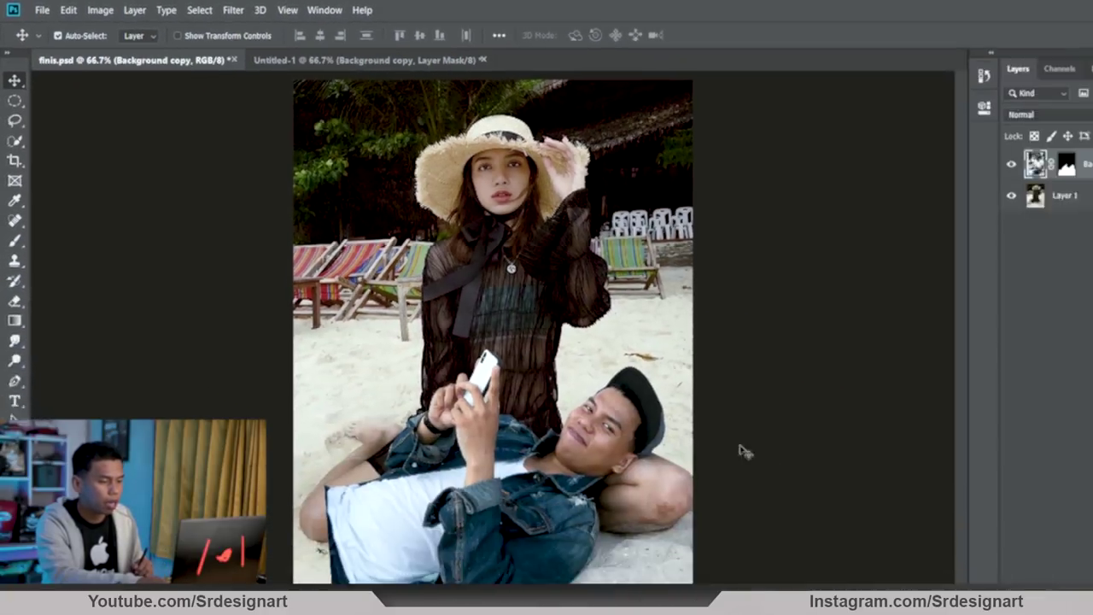
pyautogui.moveTo(263, 117)
pyautogui.mouseDown()
pyautogui.moveTo(547, 427)
pyautogui.moveTo(526, 461)
pyautogui.mouseUp()
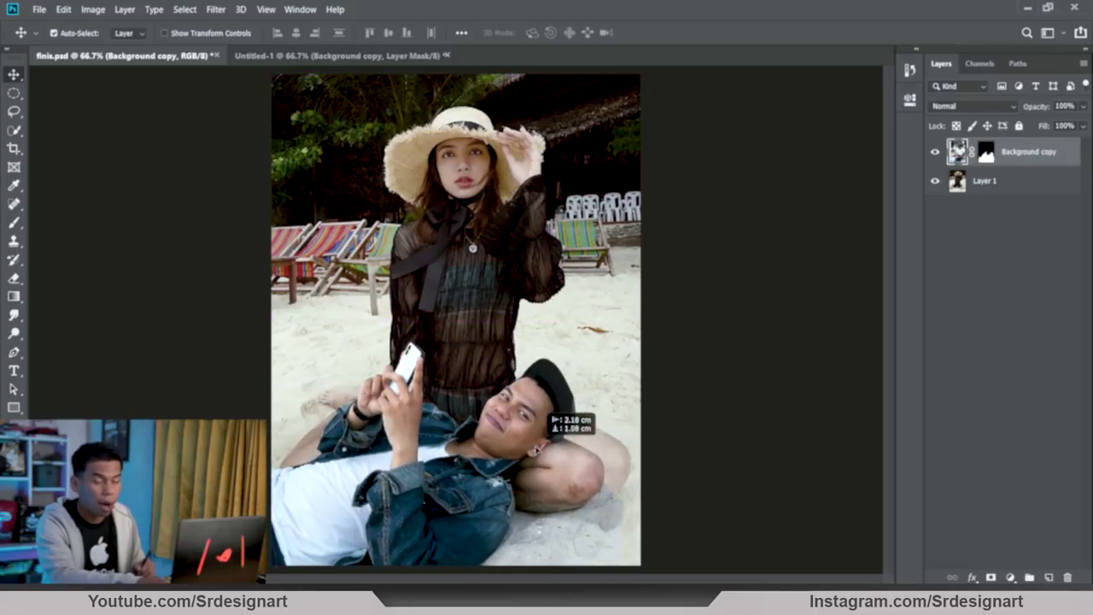
pyautogui.hotkey('ctrl', '+')
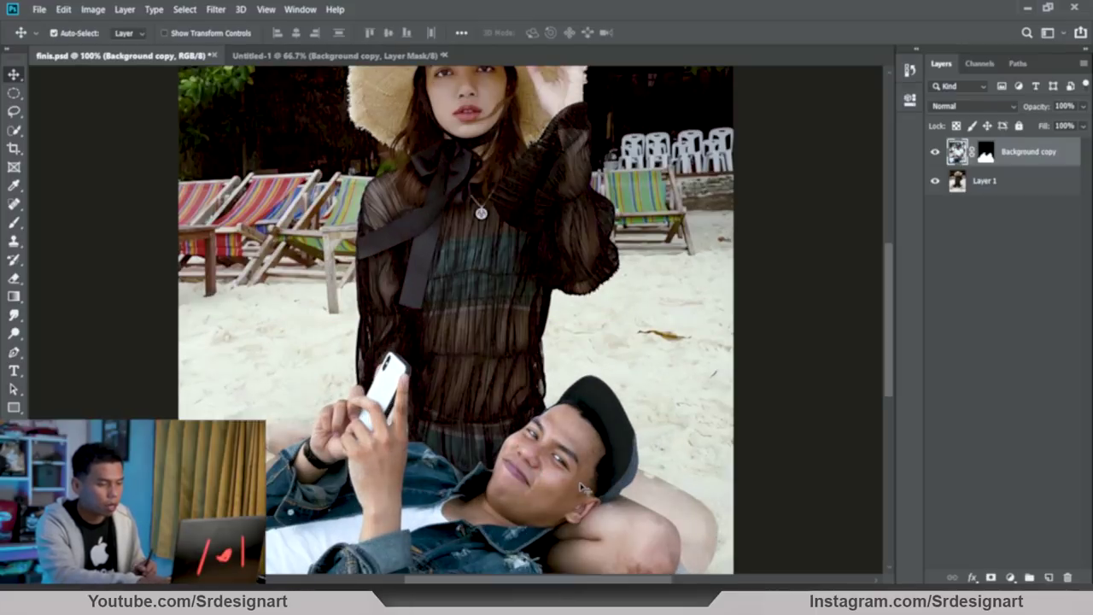
pyautogui.hotkey('ctrl', '+')
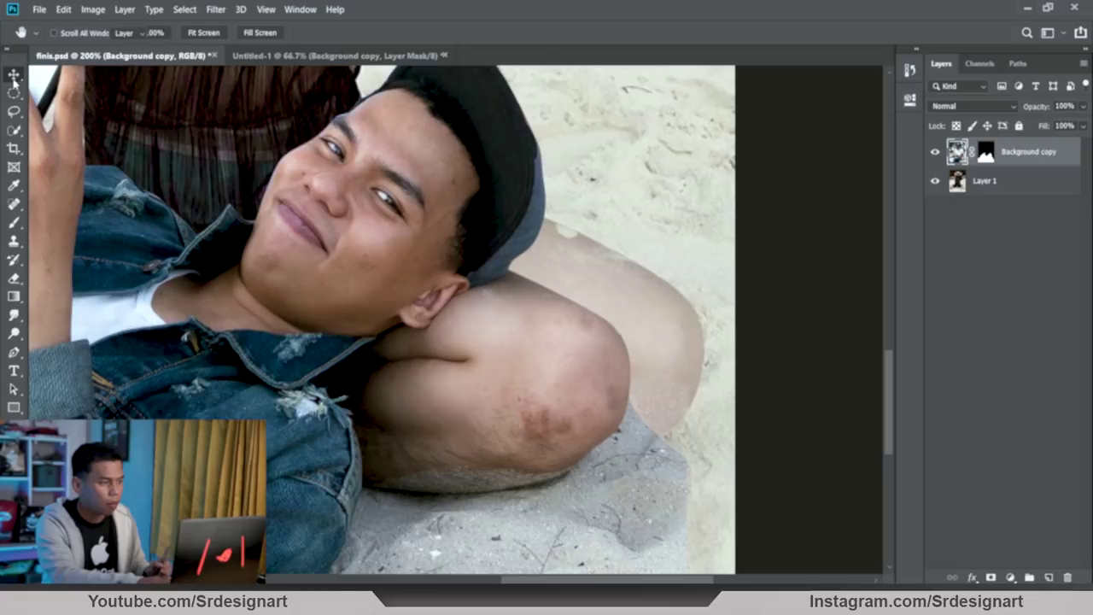
pyautogui.click(13, 75)
pyautogui.hotkey('ctrl', '-')
pyautogui.moveTo(431, 295)
pyautogui.mouseDown()
pyautogui.moveTo(468, 309)
pyautogui.moveTo(470, 324)
pyautogui.mouseUp()
pyautogui.press('Up')
pyautogui.press('Up')
pyautogui.press('Up')
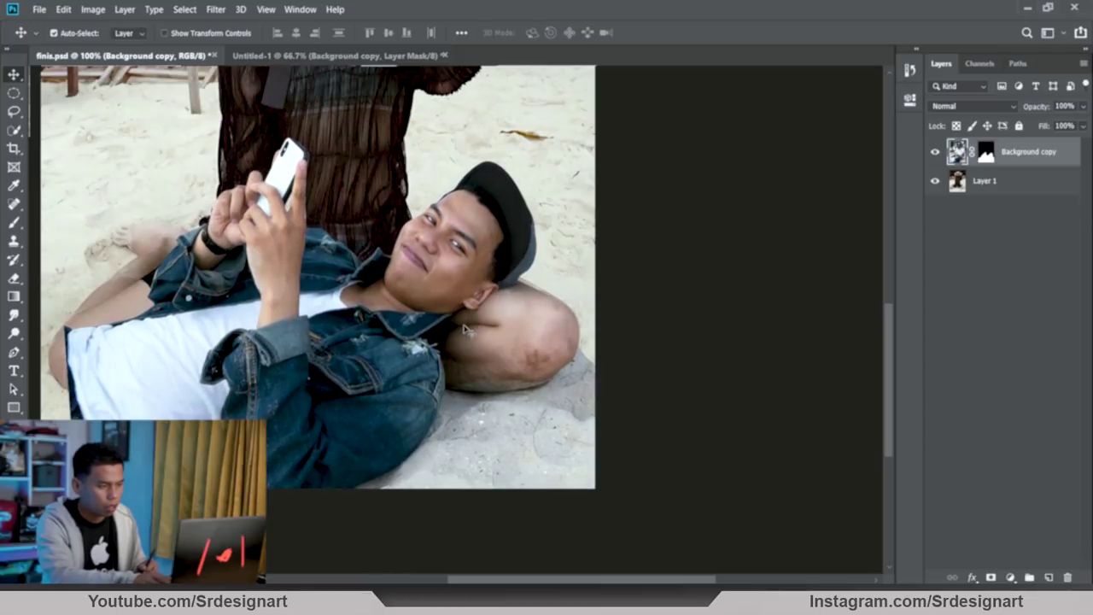
pyautogui.press('Up')
pyautogui.press('Up')
pyautogui.press('Up')
pyautogui.hotkey('ctrl', '-')
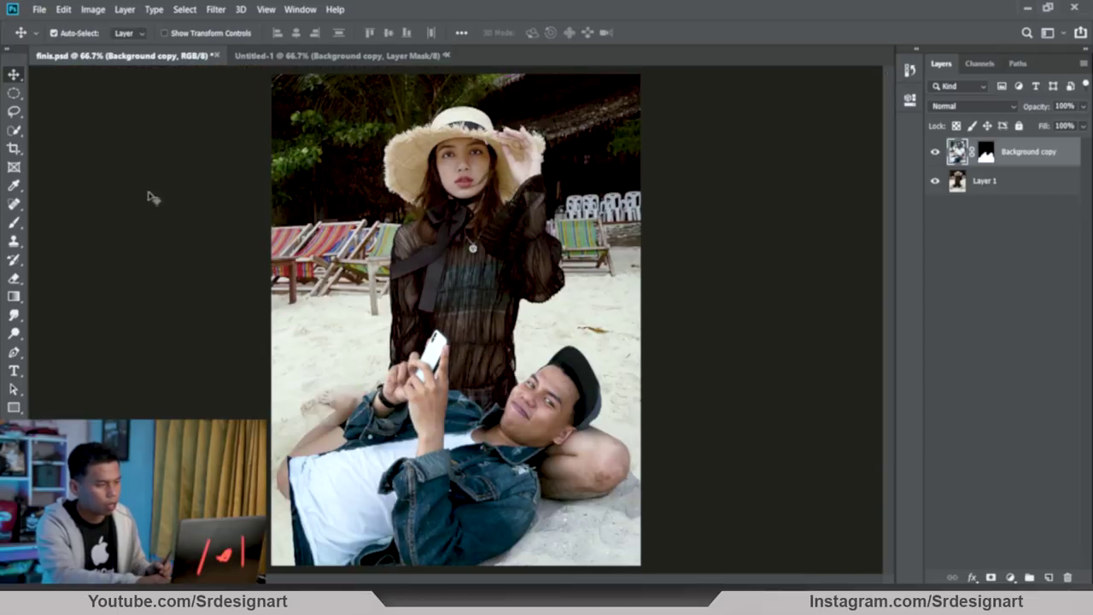
# Step: Crop the finis.psd composite tighter, narrowing it from the left edge
pyautogui.click(13, 151)
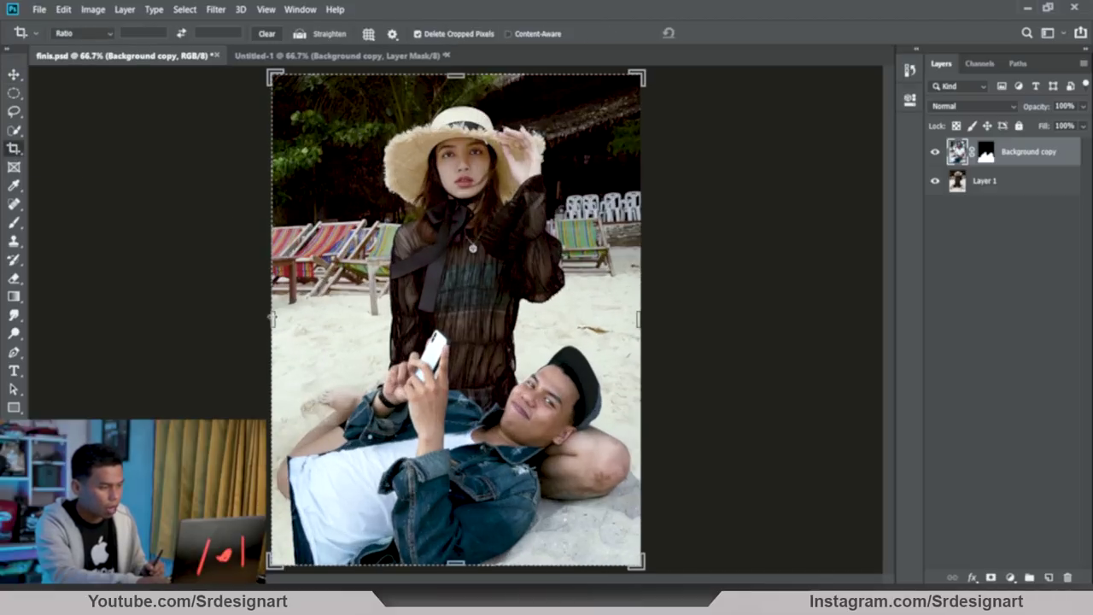
pyautogui.moveTo(273, 318); pyautogui.dragTo(284, 318)
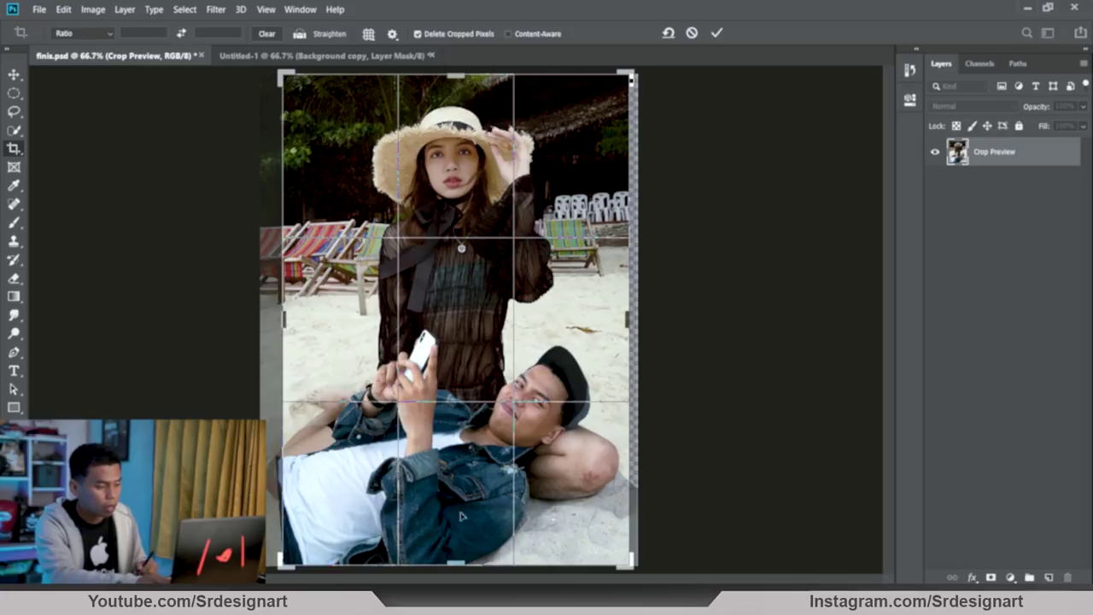
pyautogui.press('Return')
# Step: Zoom to 200% and pan to the man's elbow under his head
pyautogui.hotkey('ctrl', '+')
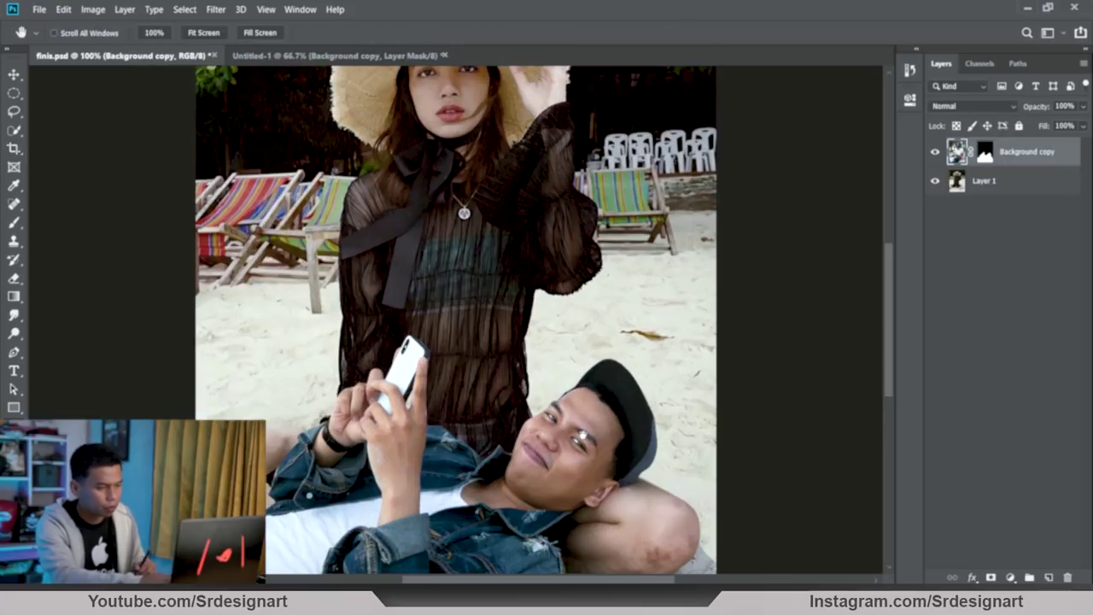
pyautogui.moveTo(623, 407); pyautogui.dragTo(435, 177)
pyautogui.hotkey('ctrl', '+')
pyautogui.moveTo(532, 299); pyautogui.dragTo(430, 239)
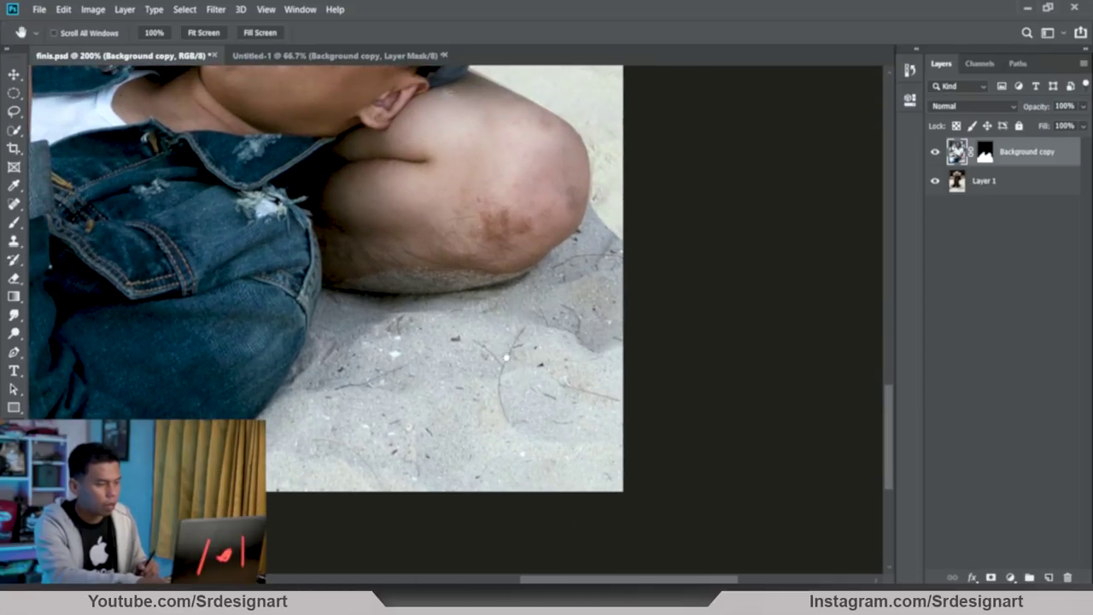
# Step: Hide Background copy, choose the Rectangular Marquee, and zoom in on the woman's knee
pyautogui.click(934, 152)
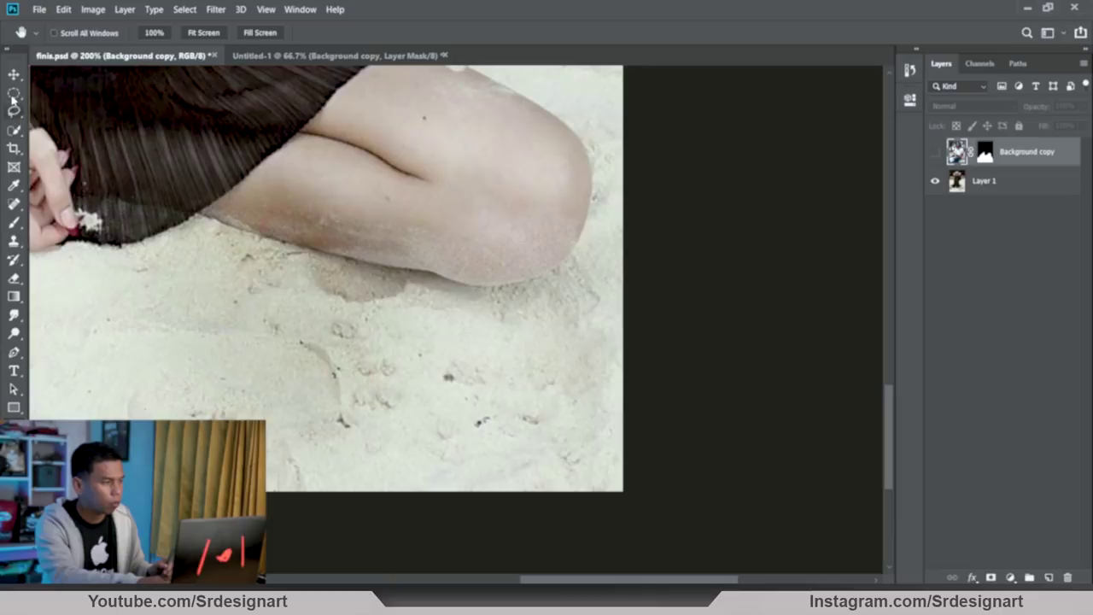
pyautogui.click(12, 94)
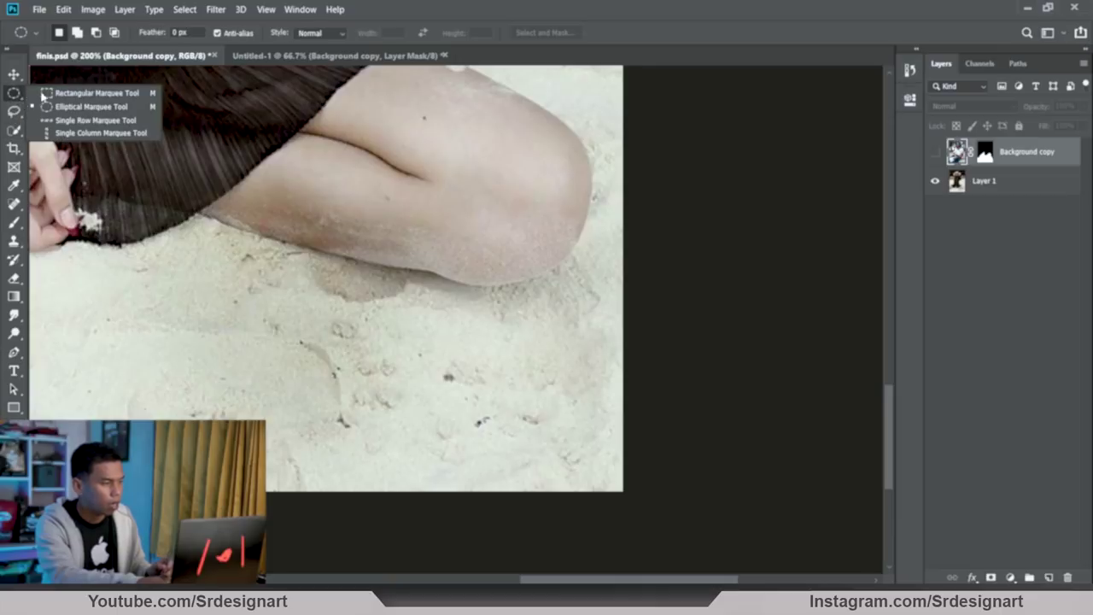
pyautogui.click(57, 93)
pyautogui.click(935, 152)
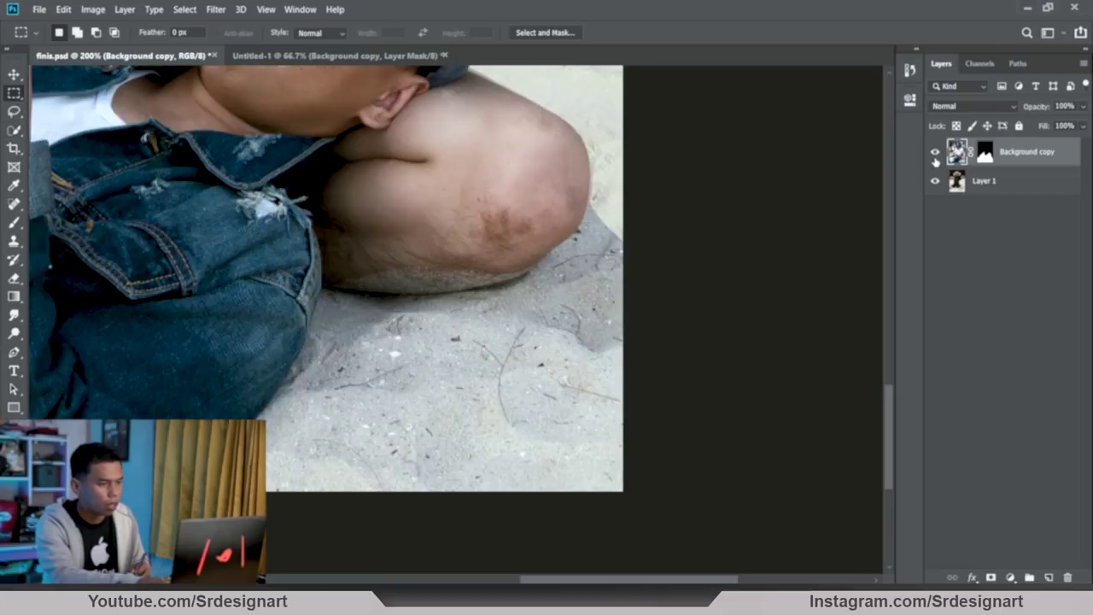
pyautogui.moveTo(333, 55)
pyautogui.mouseDown()
pyautogui.moveTo(459, 205)
pyautogui.moveTo(384, 122)
pyautogui.moveTo(186, 54)
pyautogui.mouseUp()
pyautogui.click(185, 54)
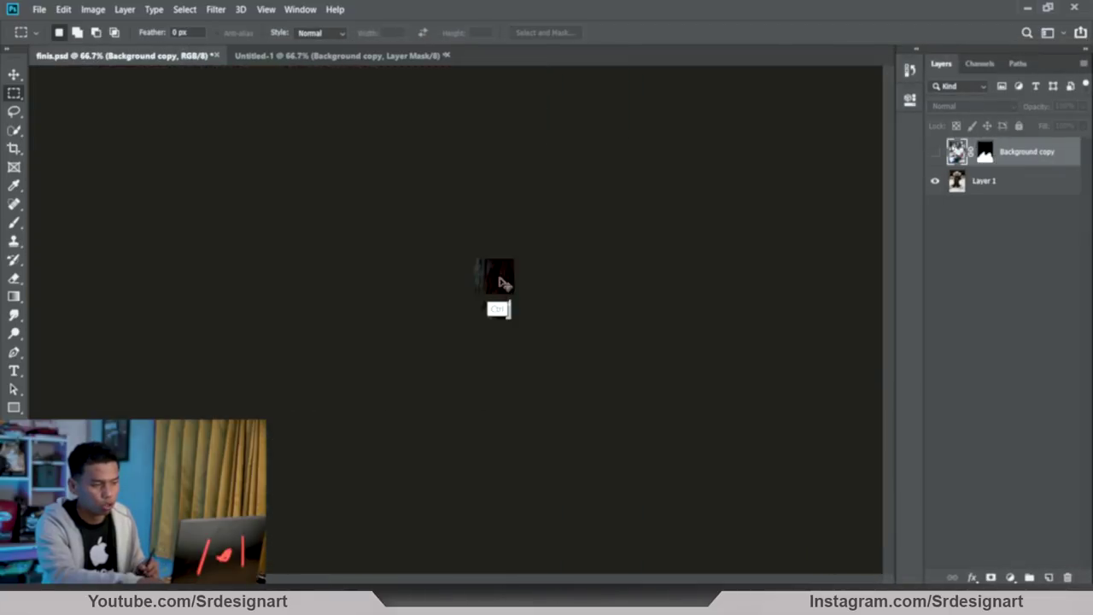
pyautogui.hotkey('ctrl', '1')
pyautogui.moveTo(541, 416); pyautogui.dragTo(403, 268)
pyautogui.hotkey('ctrl', '+')
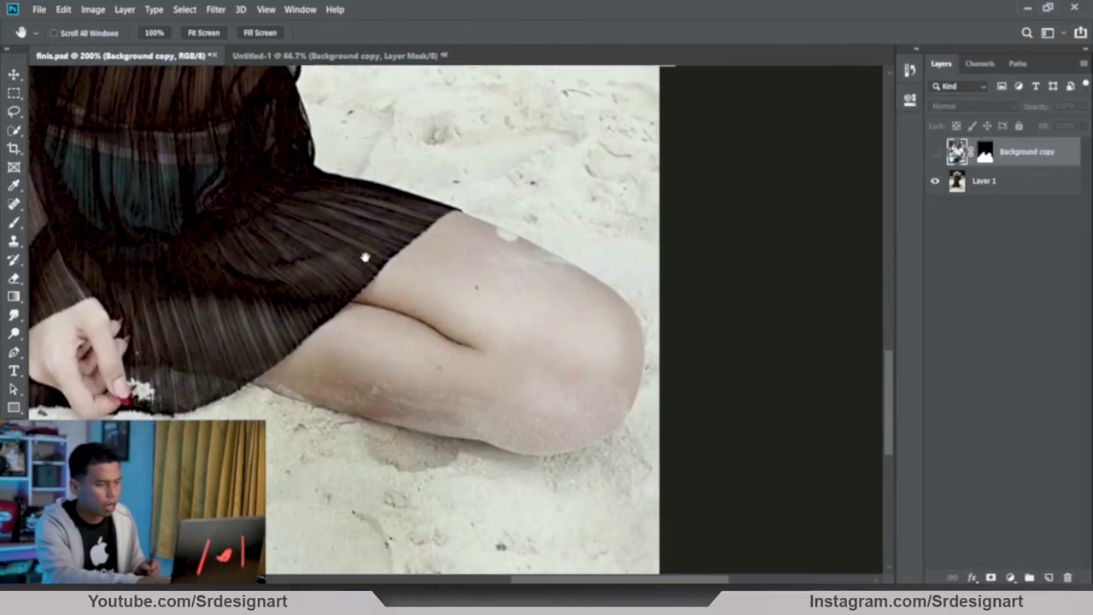
pyautogui.press('m')
# Step: Copy a rectangle around the knee from Layer 1 to Layer 2, stacked above Background copy
pyautogui.moveTo(320, 189); pyautogui.dragTo(639, 476)
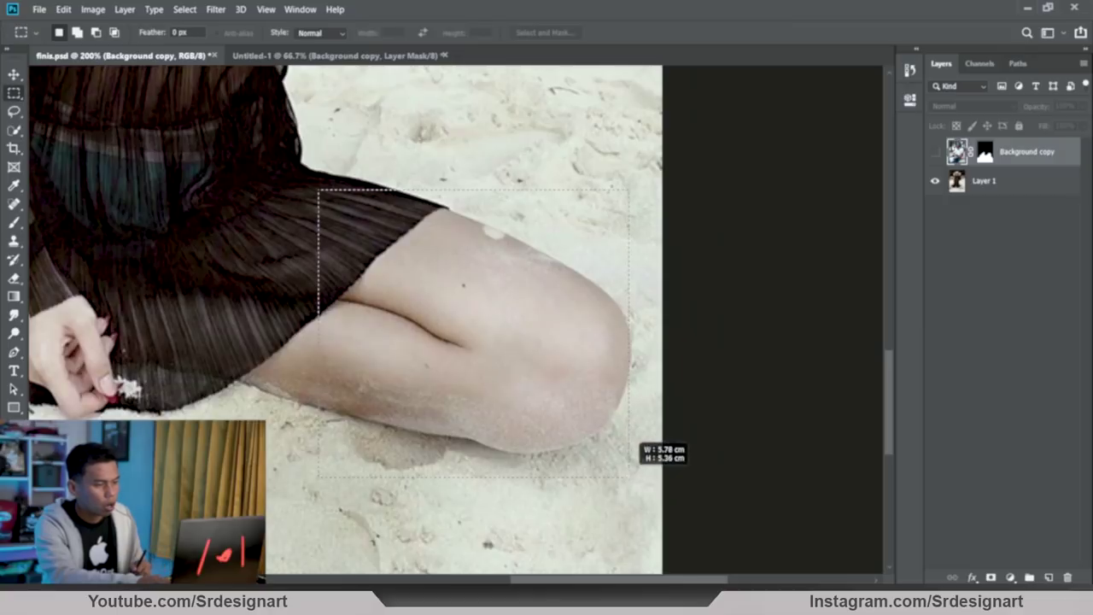
pyautogui.click(972, 183)
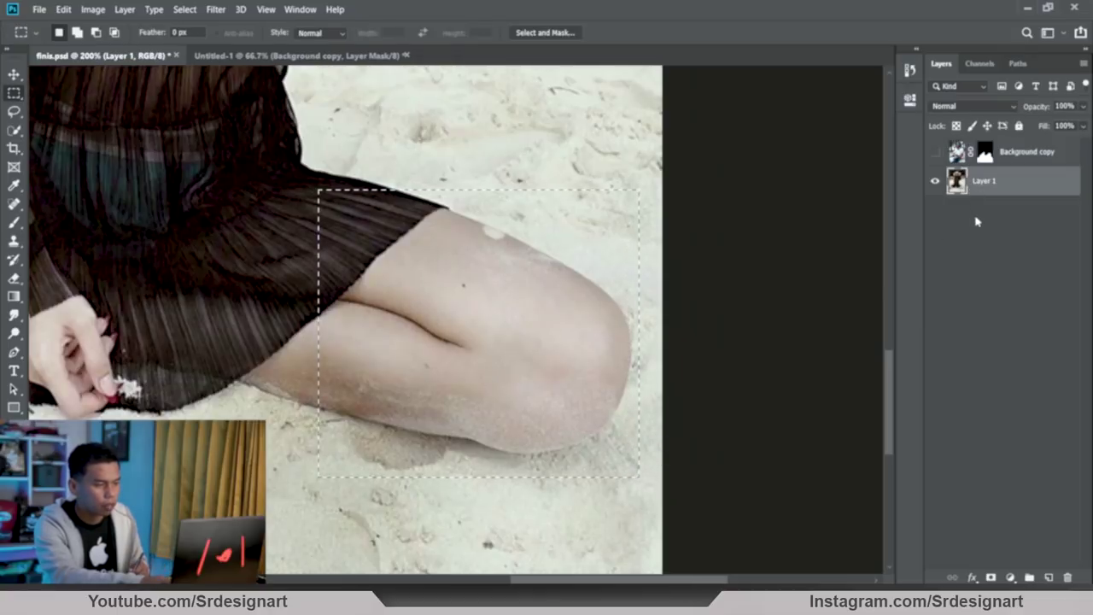
pyautogui.hotkey('ctrl', 'j')
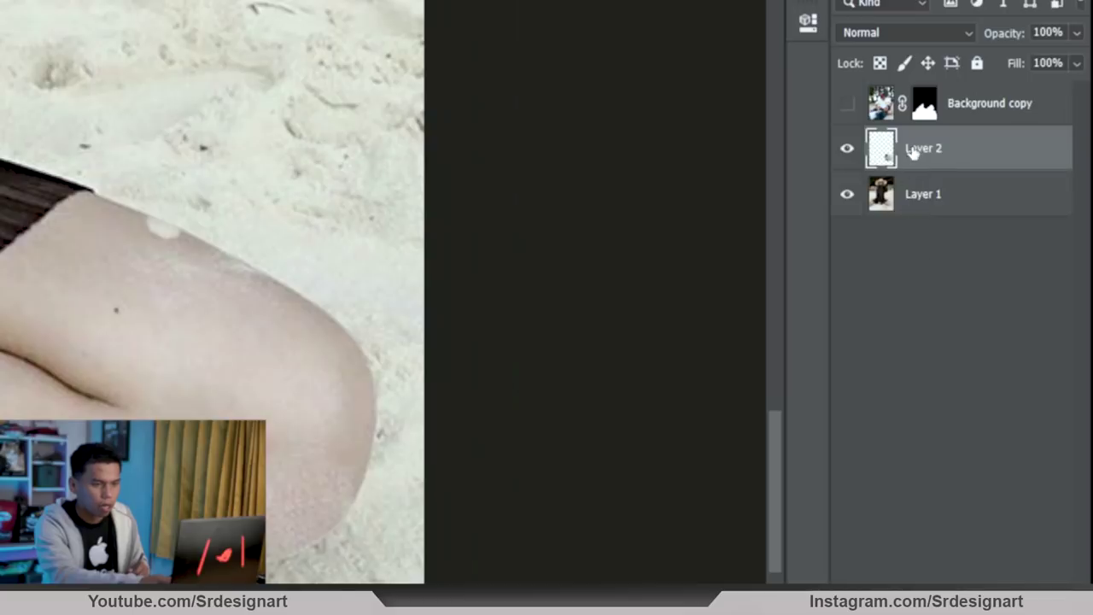
pyautogui.moveTo(908, 150); pyautogui.dragTo(918, 84)
pyautogui.click(847, 148)
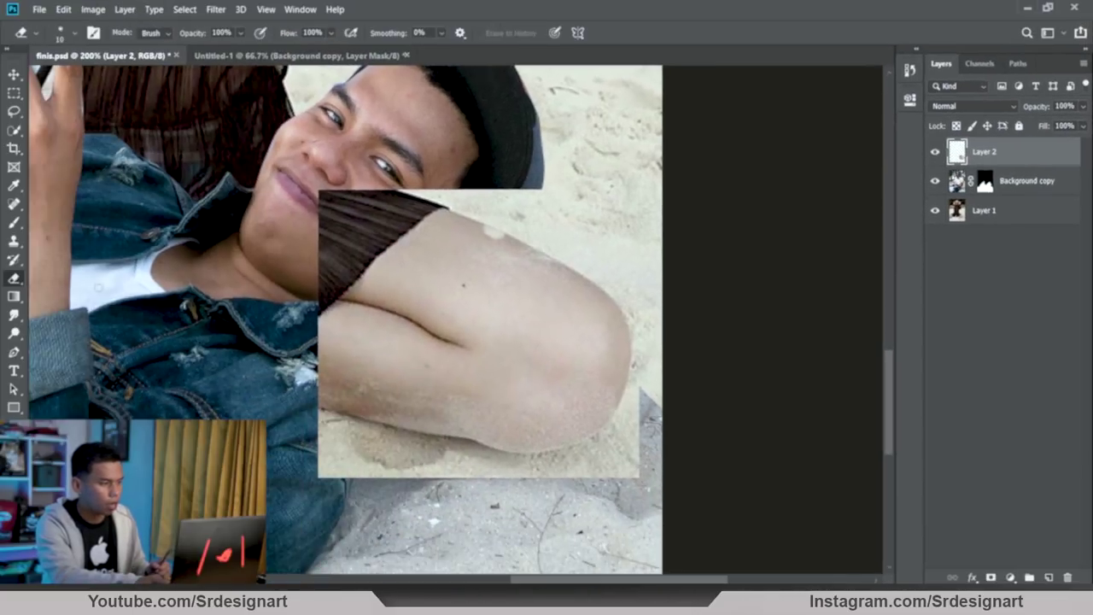
# Step: Erase the knee patch's hair area, lower-right corner and bottom strip at varying brush sizes
pyautogui.press(']')
pyautogui.press(']')
pyautogui.press(']')
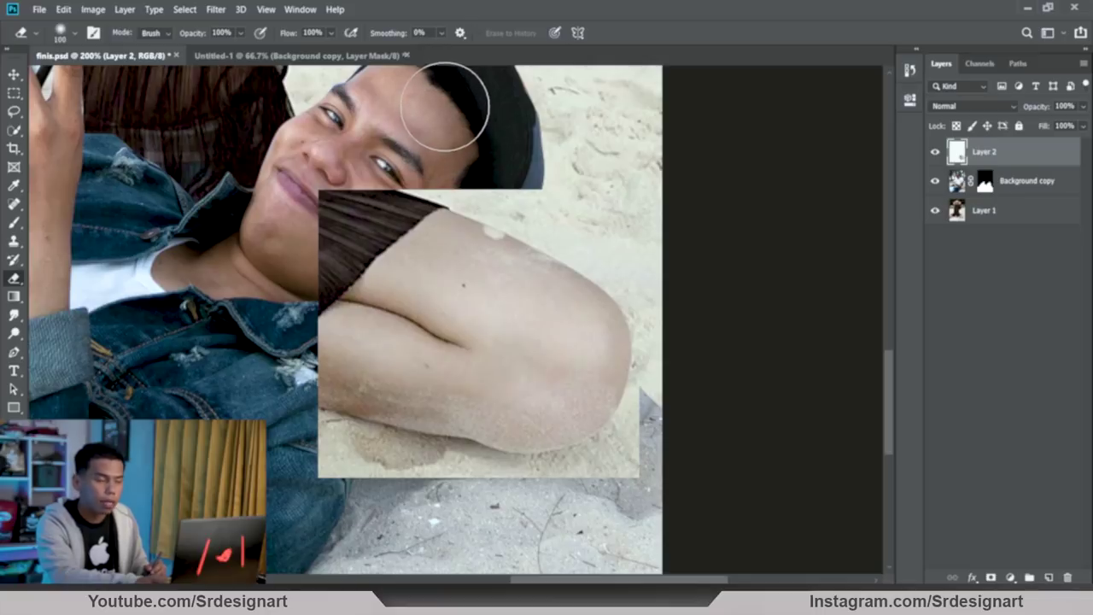
pyautogui.moveTo(455, 142)
pyautogui.mouseDown()
pyautogui.moveTo(330, 271)
pyautogui.moveTo(439, 196)
pyautogui.moveTo(402, 215)
pyautogui.moveTo(500, 170)
pyautogui.moveTo(464, 208)
pyautogui.moveTo(504, 205)
pyautogui.mouseUp()
pyautogui.press('[')
pyautogui.press('[')
pyautogui.press('[')
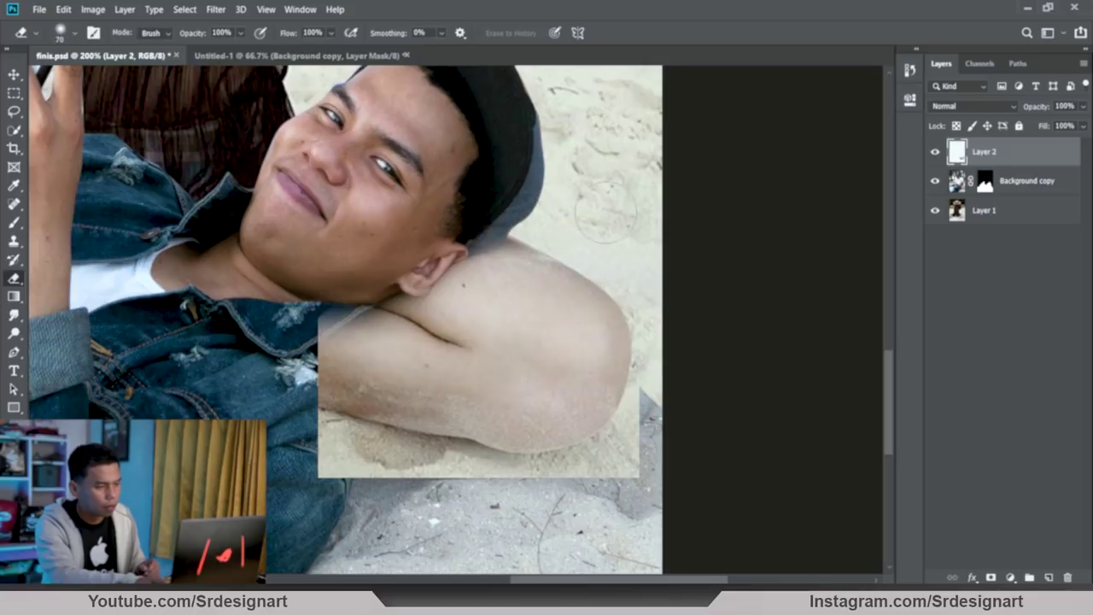
pyautogui.moveTo(671, 271)
pyautogui.mouseDown()
pyautogui.moveTo(637, 444)
pyautogui.moveTo(683, 381)
pyautogui.mouseUp()
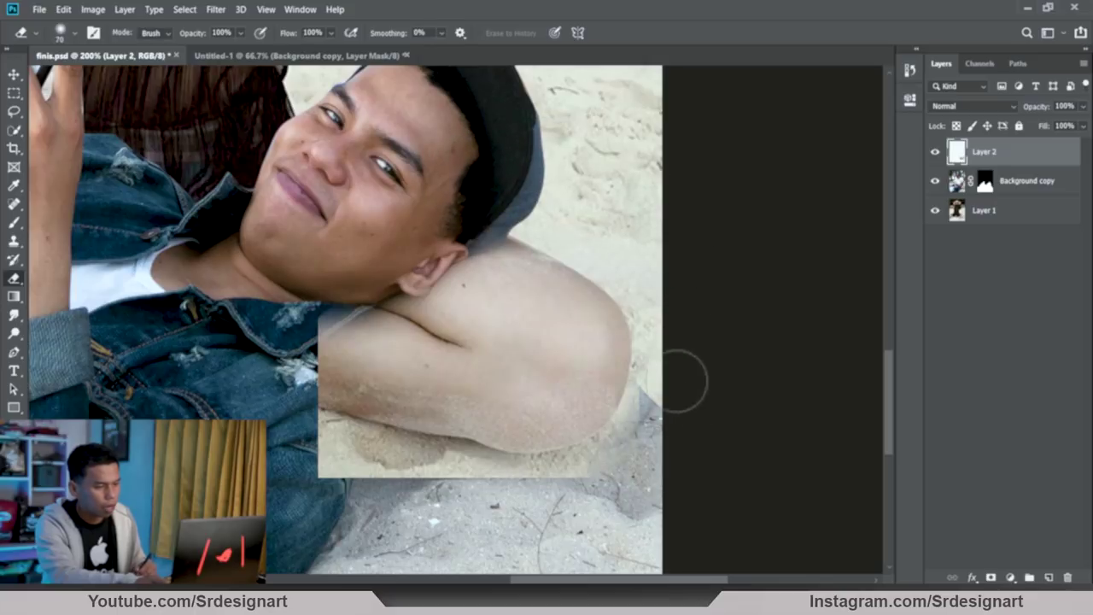
pyautogui.press(']')
pyautogui.moveTo(667, 435)
pyautogui.mouseDown()
pyautogui.moveTo(310, 470)
pyautogui.moveTo(290, 427)
pyautogui.moveTo(325, 320)
pyautogui.mouseUp()
# Step: Soften the remaining edges with a 41%-opacity eraser, comparing against the man layer, then bring up Curves
pyautogui.press(']')
pyautogui.press(']')
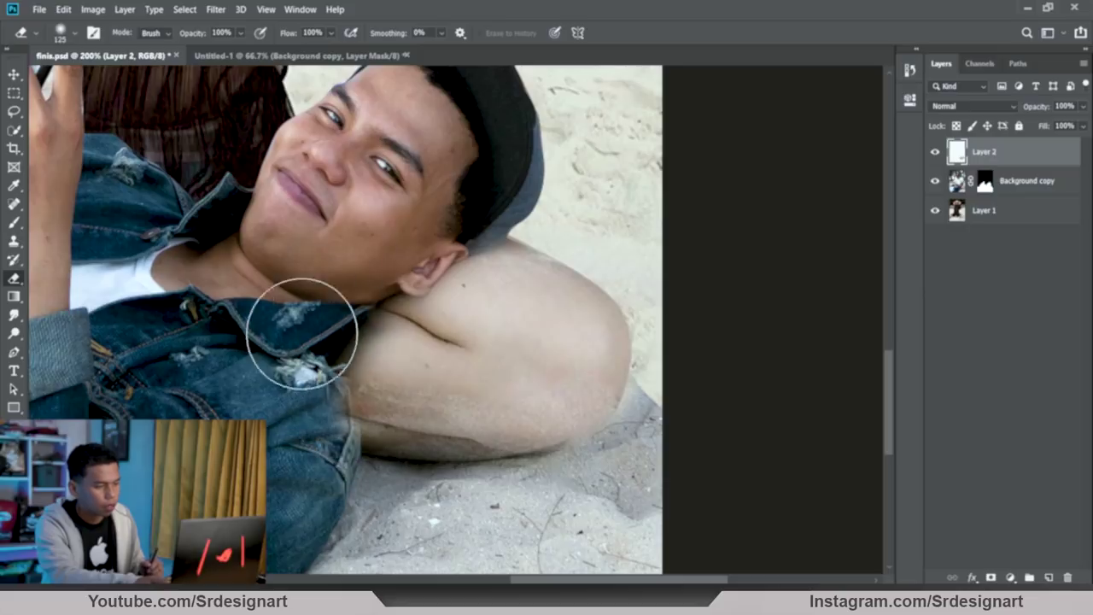
pyautogui.press(']')
pyautogui.press(']')
pyautogui.press(']')
pyautogui.press(']')
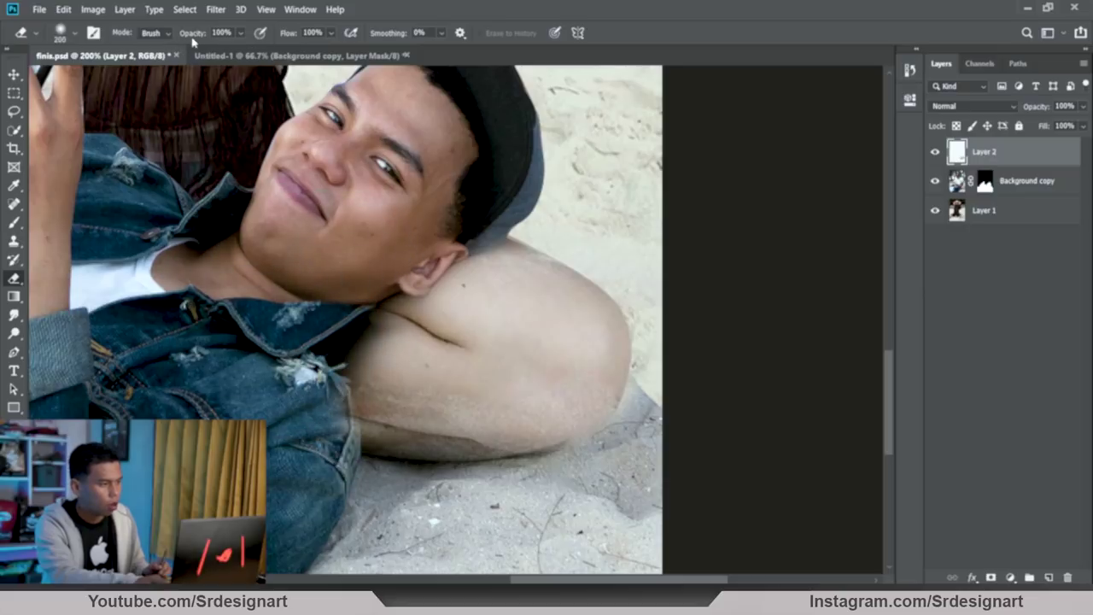
pyautogui.press('[')
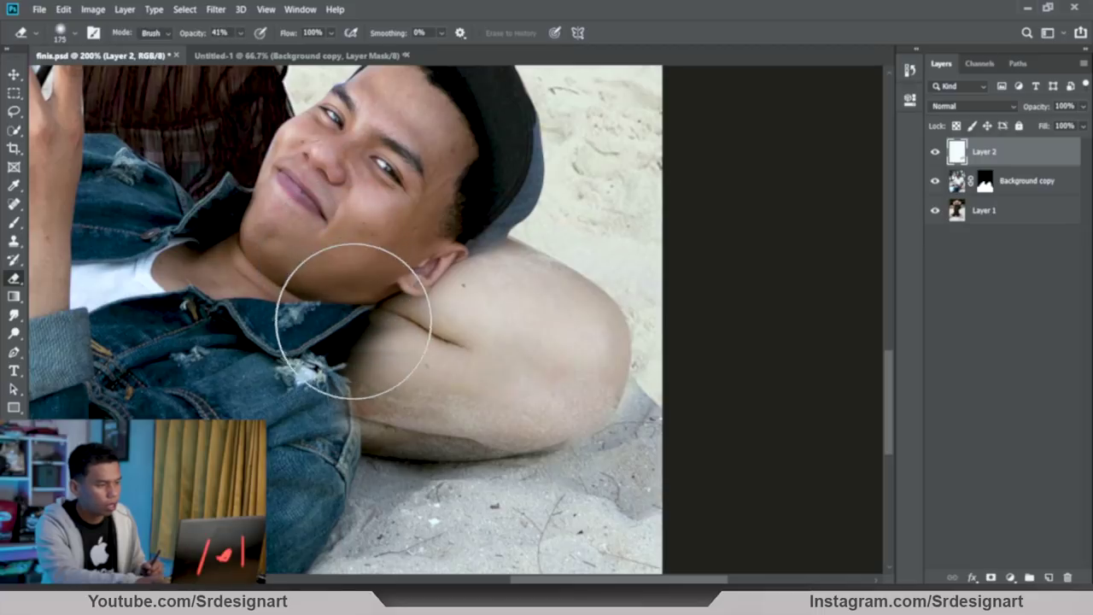
pyautogui.press('[')
pyautogui.press('[')
pyautogui.press('[')
pyautogui.press('[')
pyautogui.press('[')
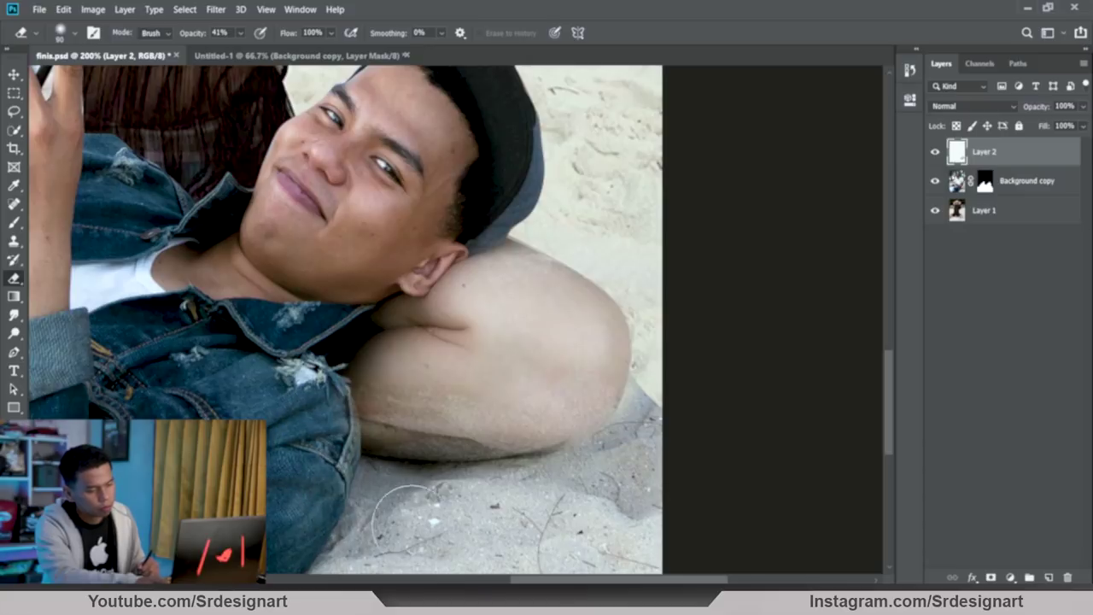
pyautogui.click(934, 180)
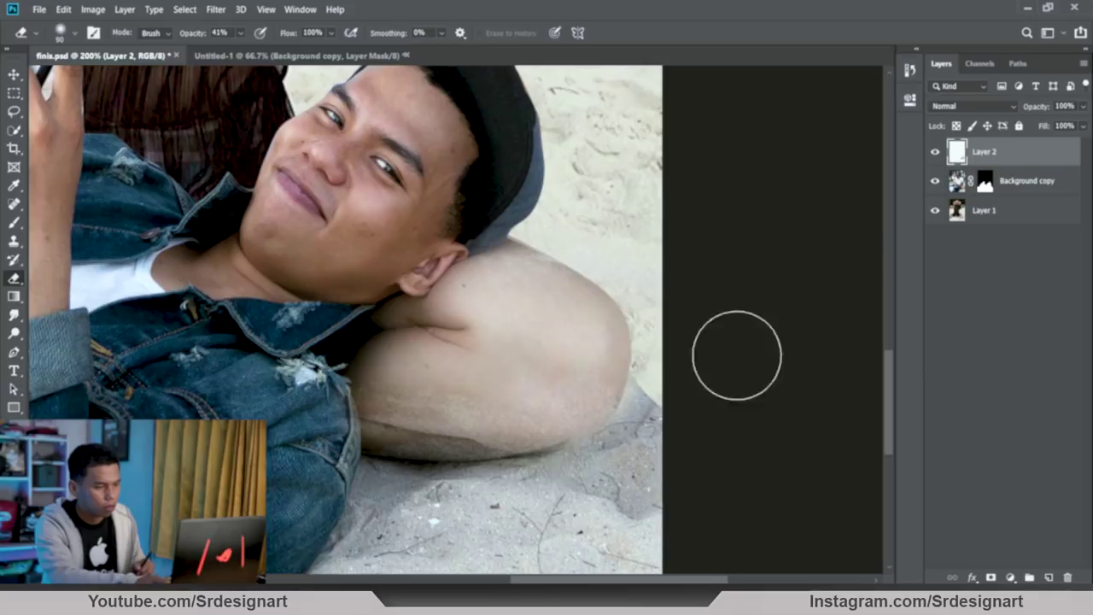
pyautogui.press(']')
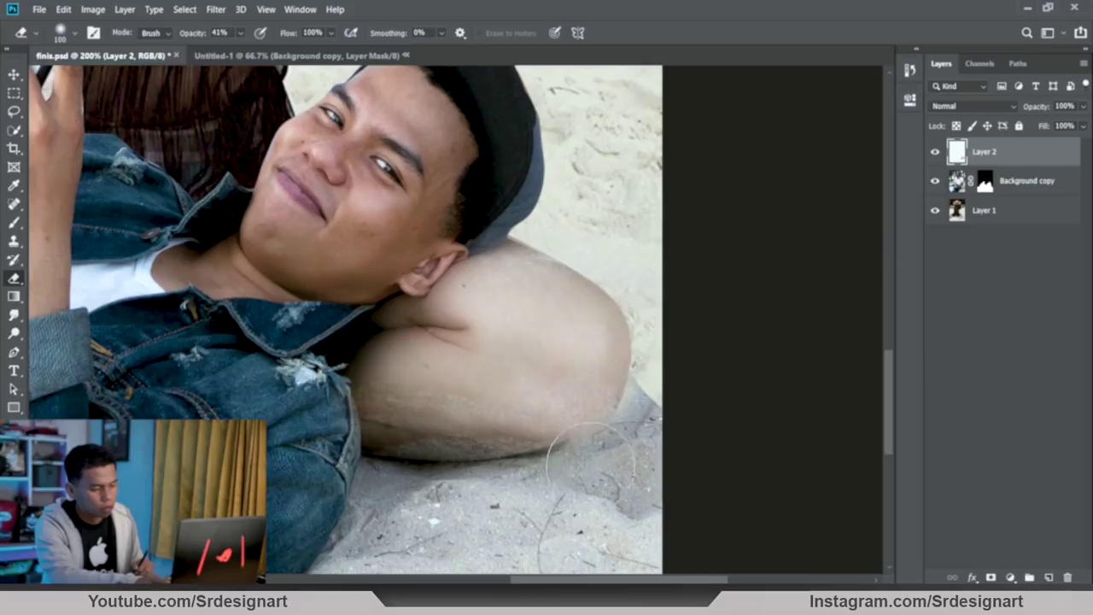
pyautogui.hotkey('ctrl', '-')
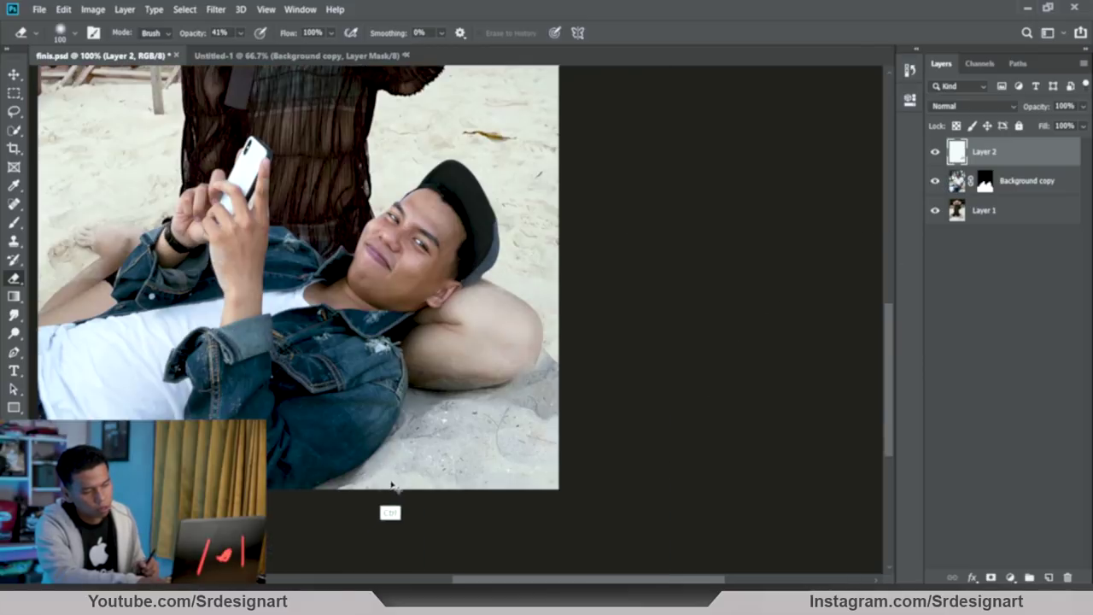
pyautogui.hotkey('ctrl', '+')
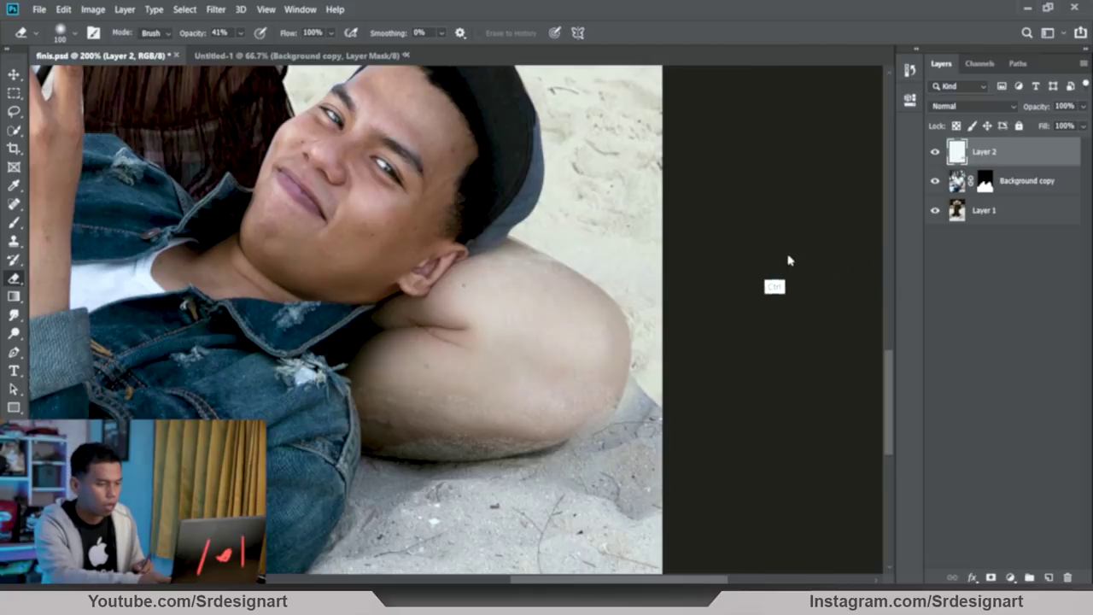
pyautogui.hotkey('ctrl', 'm')
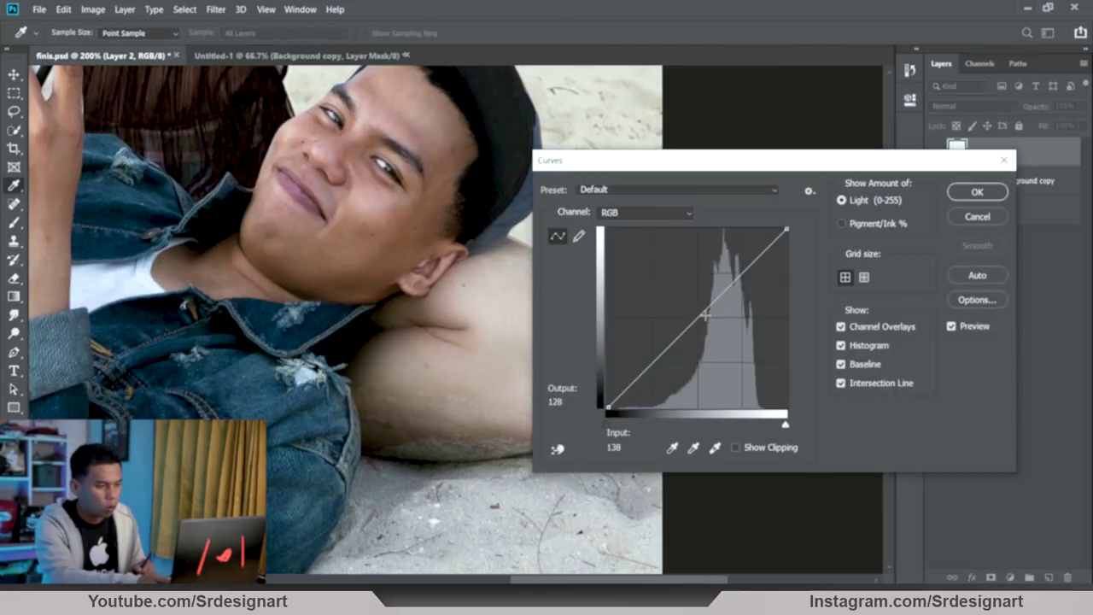
# Step: Darken the knee patch with a Curves midpoint at about input 135, output 118
pyautogui.click(699, 317)
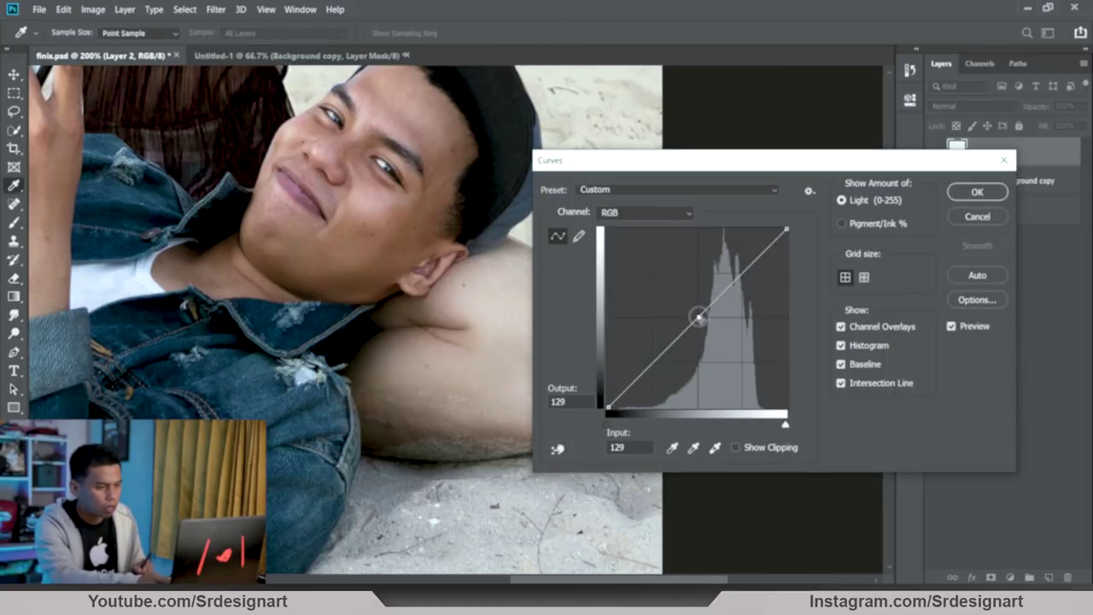
pyautogui.moveTo(700, 317); pyautogui.dragTo(702, 326)
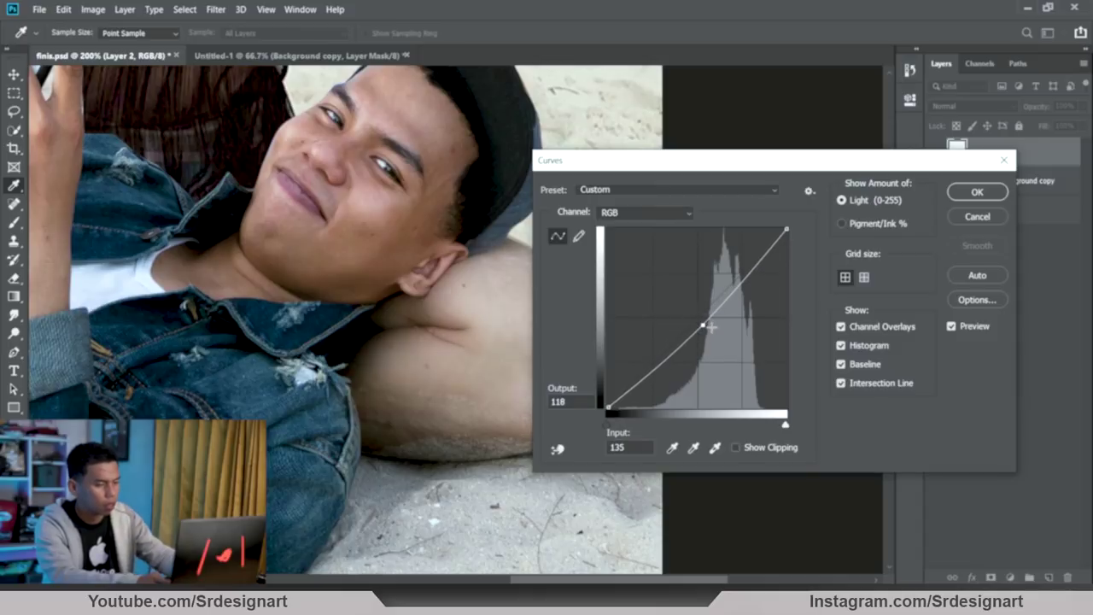
pyautogui.press('Return')
pyautogui.press('e')
pyautogui.hotkey('ctrl', '0')
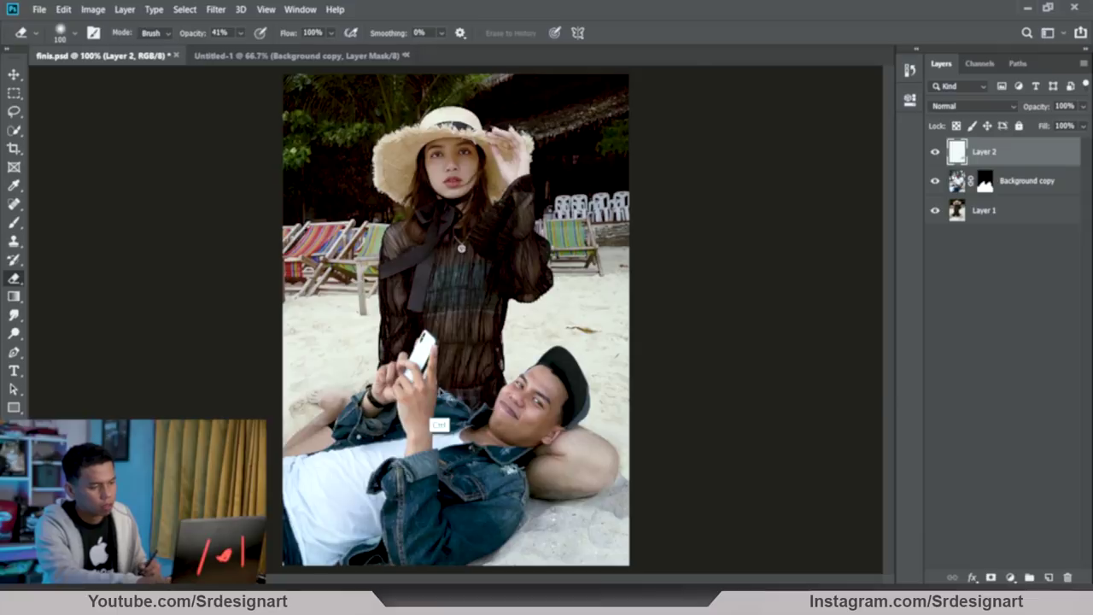
pyautogui.hotkey('ctrl', '1')
# Step: Zoom in on the man's head on the knee and pick the Mixer Brush from the brush group
pyautogui.moveTo(396, 226); pyautogui.dragTo(373, 174)
pyautogui.hotkey('ctrl', '+')
pyautogui.hotkey('ctrl', '+')
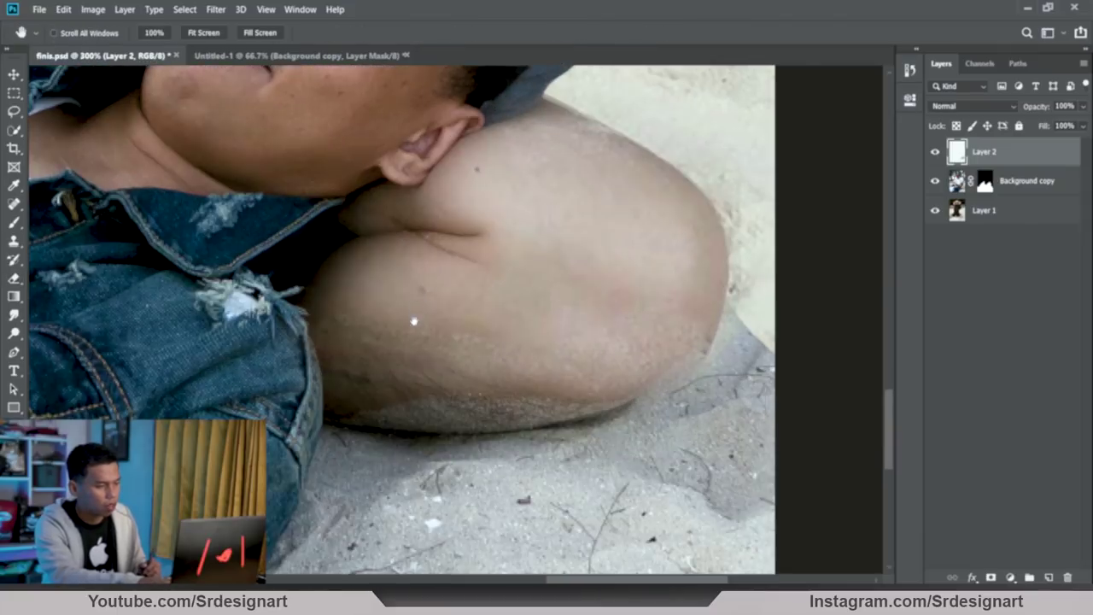
pyautogui.click(1003, 212)
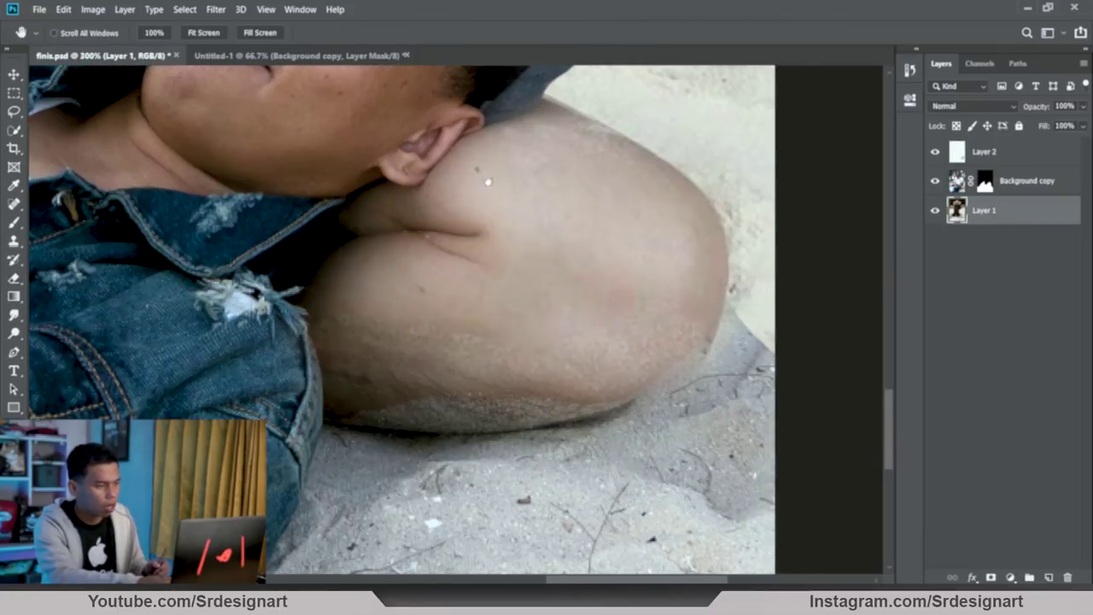
pyautogui.click(15, 186)
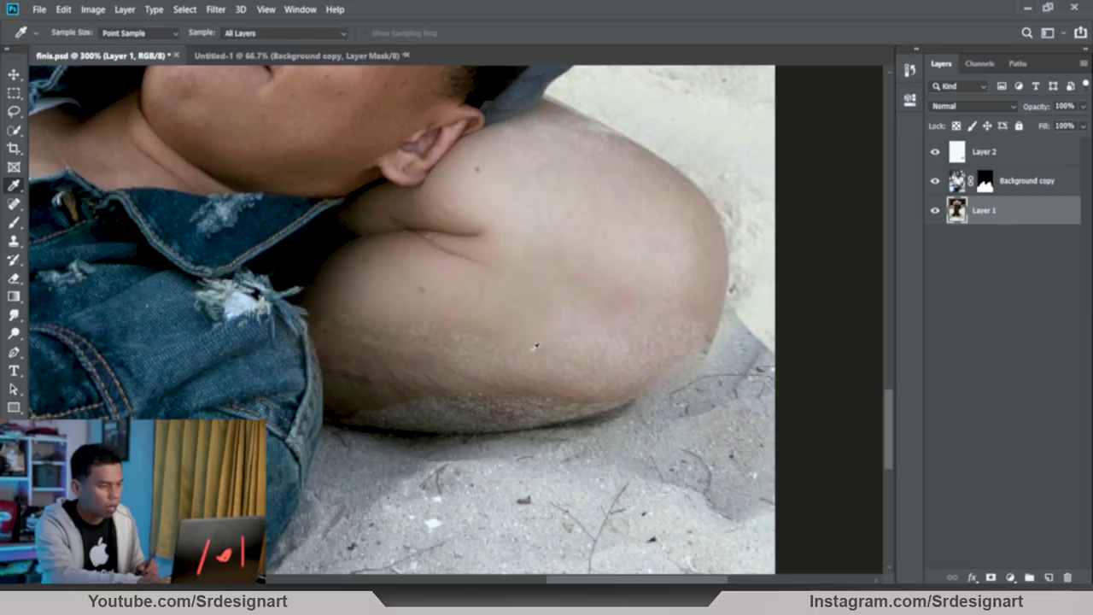
pyautogui.click(14, 222)
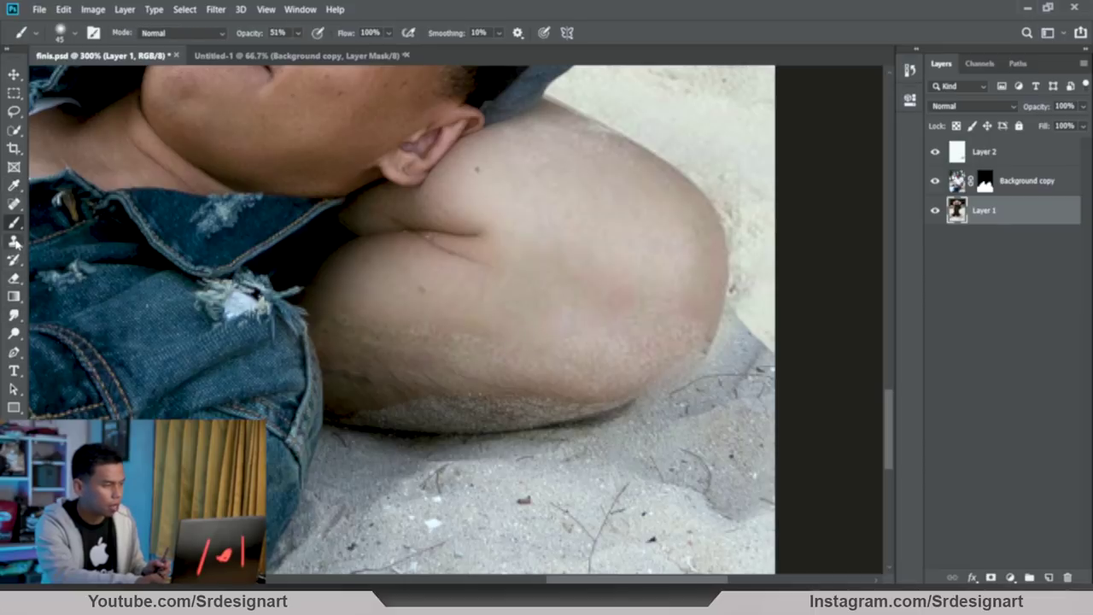
pyautogui.rightClick(13, 224)
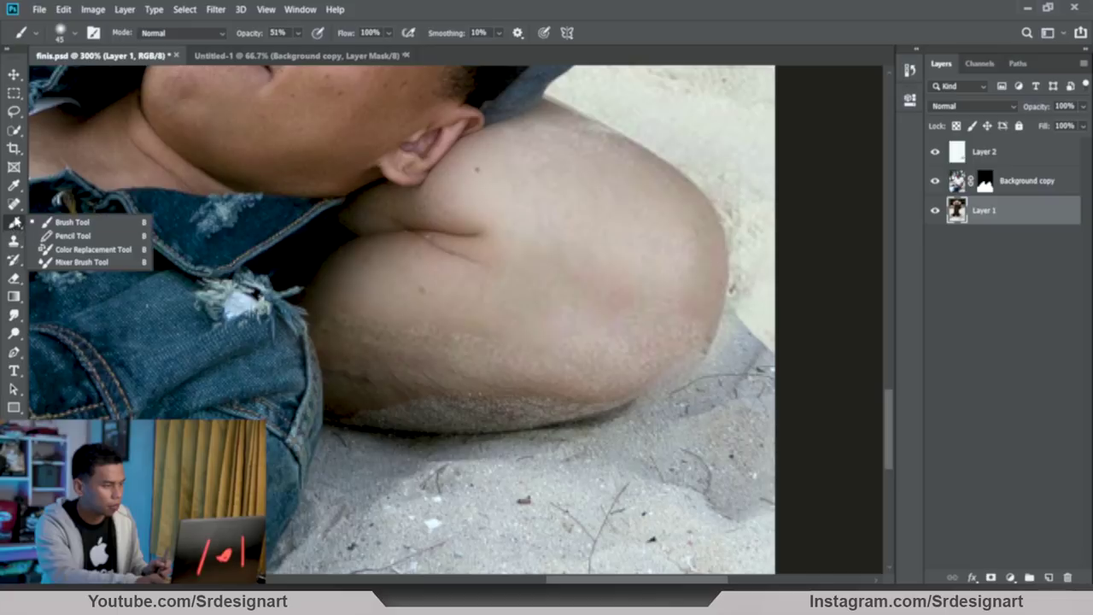
pyautogui.click(53, 263)
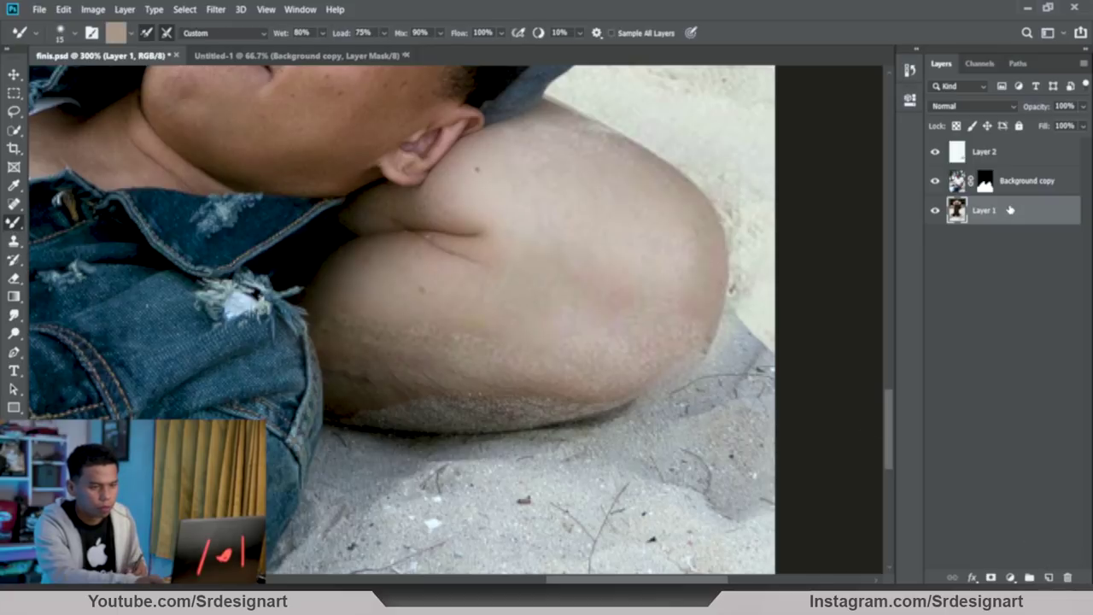
# Step: Set the Mixer Brush to size 35 on Background copy, then take the Eraser on Layer 2
pyautogui.click(1011, 180)
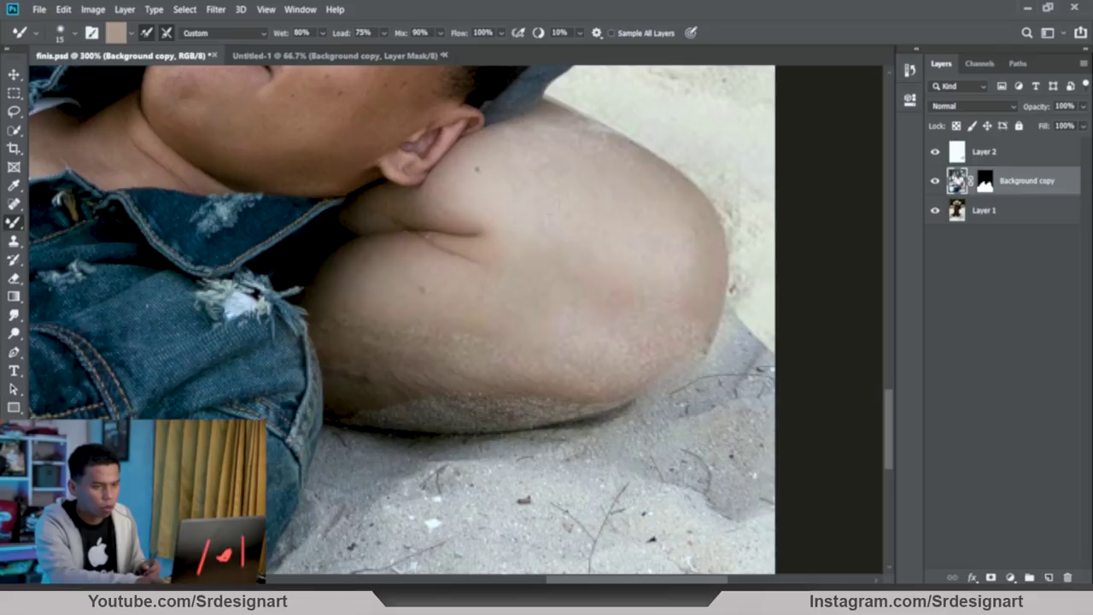
pyautogui.press(']')
pyautogui.press(']')
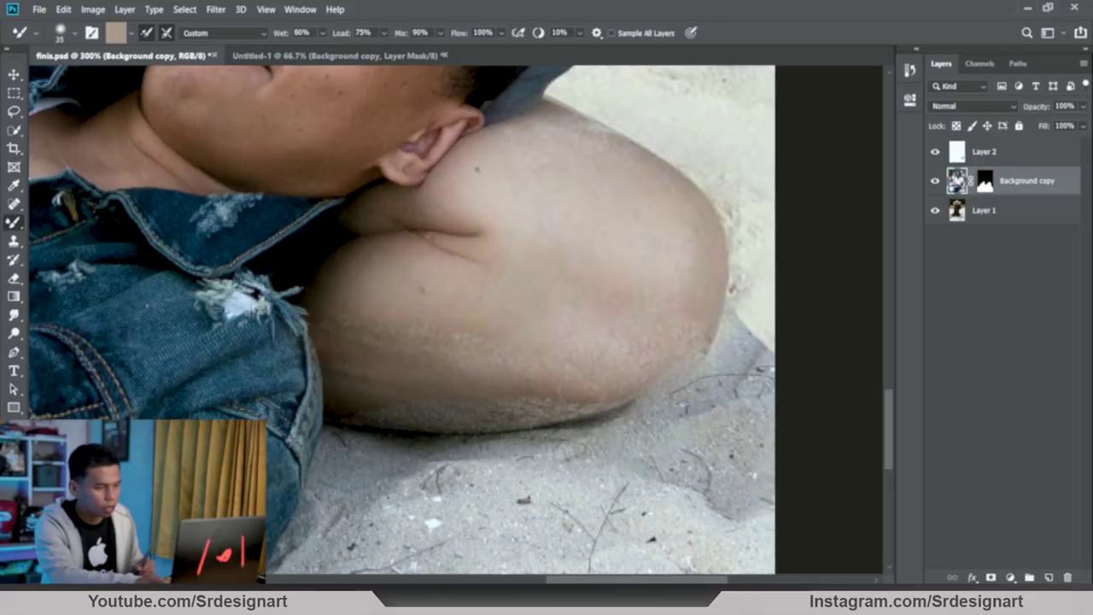
pyautogui.click(952, 155)
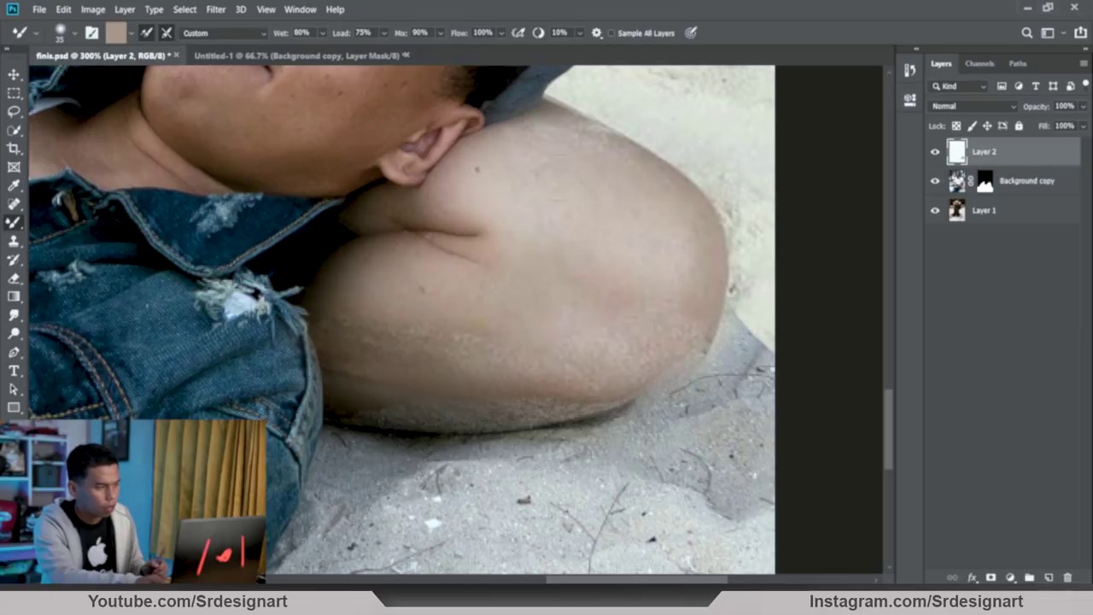
pyautogui.click(14, 278)
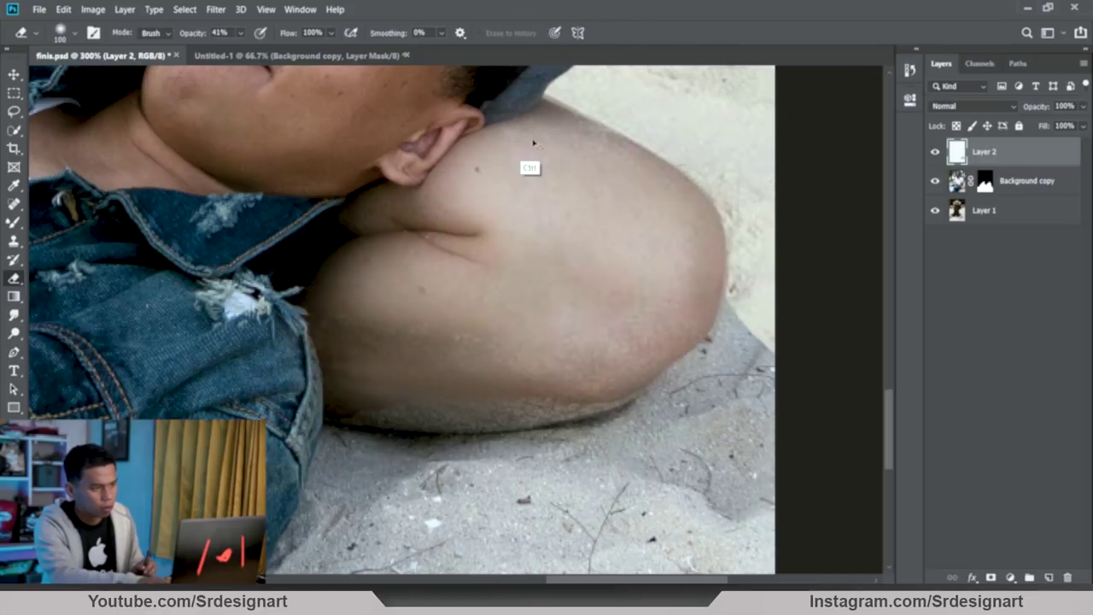
pyautogui.hotkey('ctrl', '-')
pyautogui.hotkey('ctrl', '-')
pyautogui.hotkey('ctrl', '-')
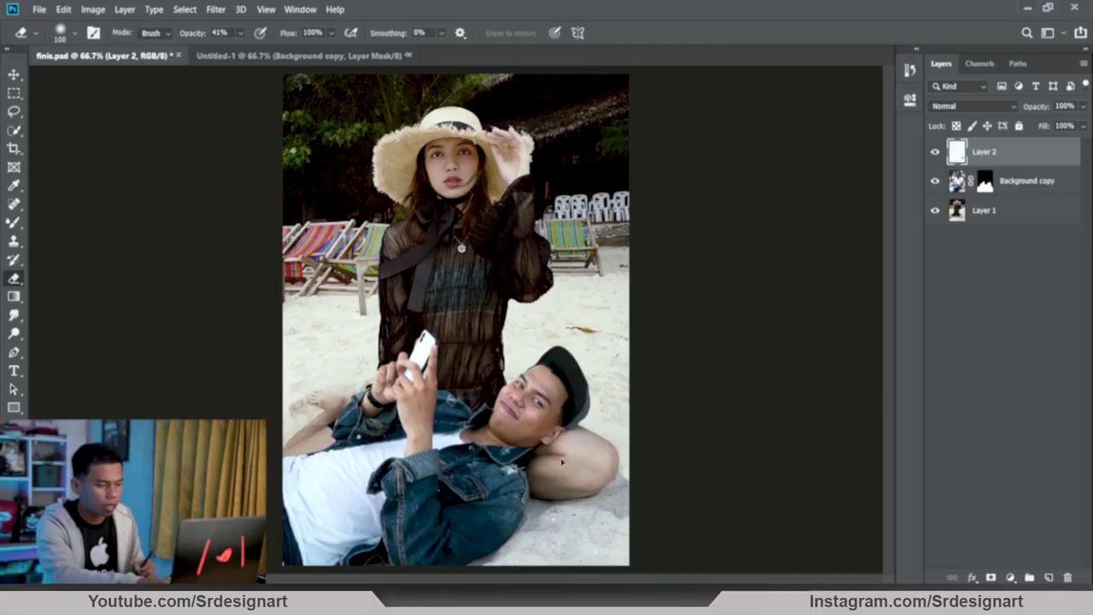
# Step: Zoom to 200% on the man's shoulder and set a size-70 Eraser on the Background copy mask
pyautogui.hotkey('ctrl', '+')
pyautogui.moveTo(521, 365); pyautogui.dragTo(518, 261)
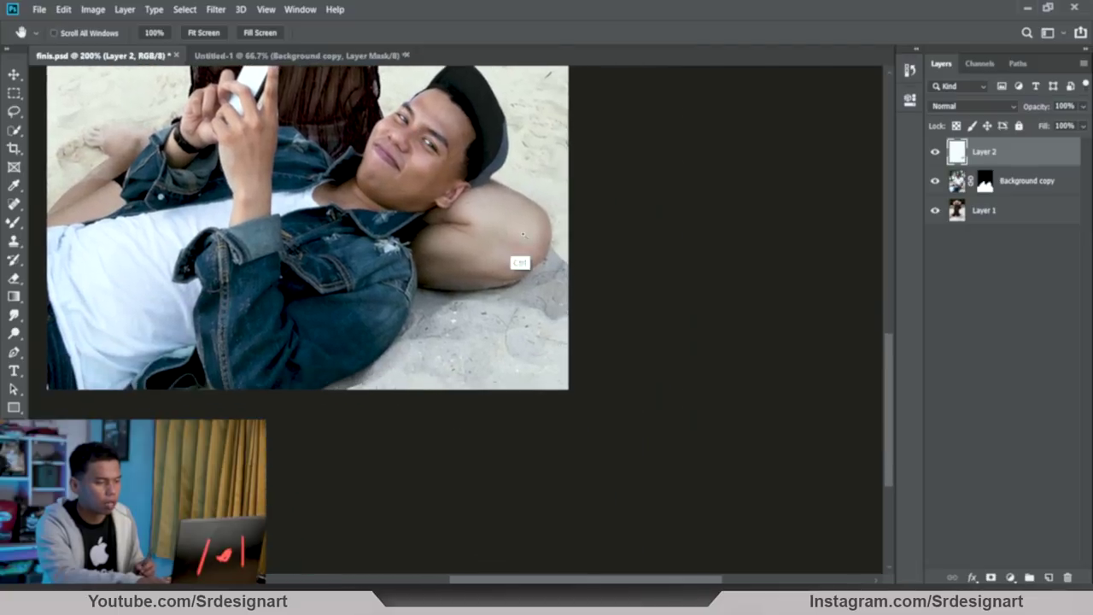
pyautogui.hotkey('ctrl', '+')
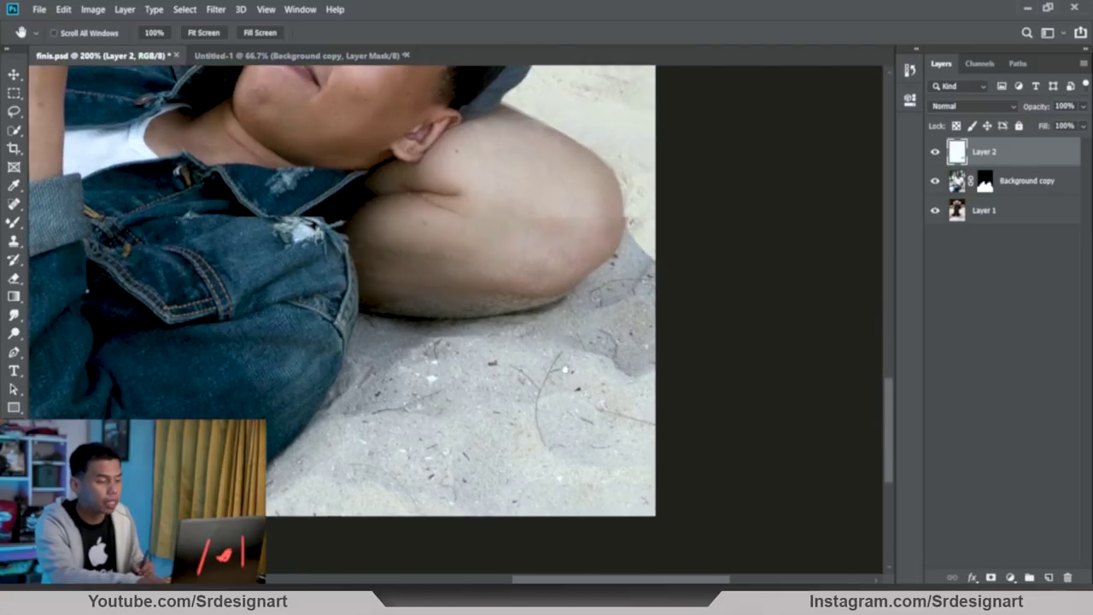
pyautogui.moveTo(593, 277); pyautogui.dragTo(549, 326)
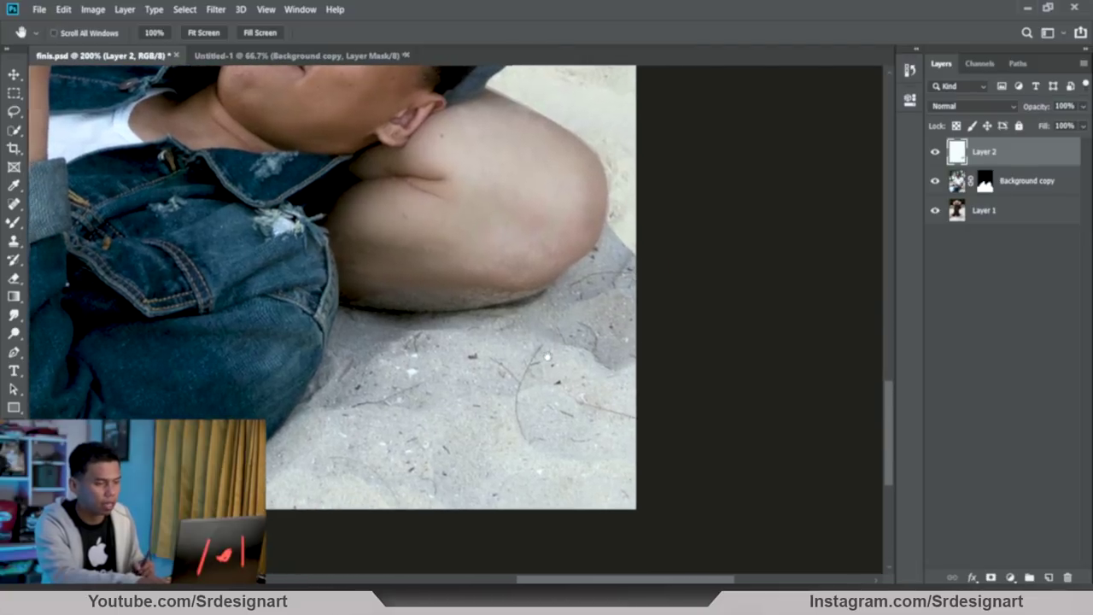
pyautogui.click(982, 180)
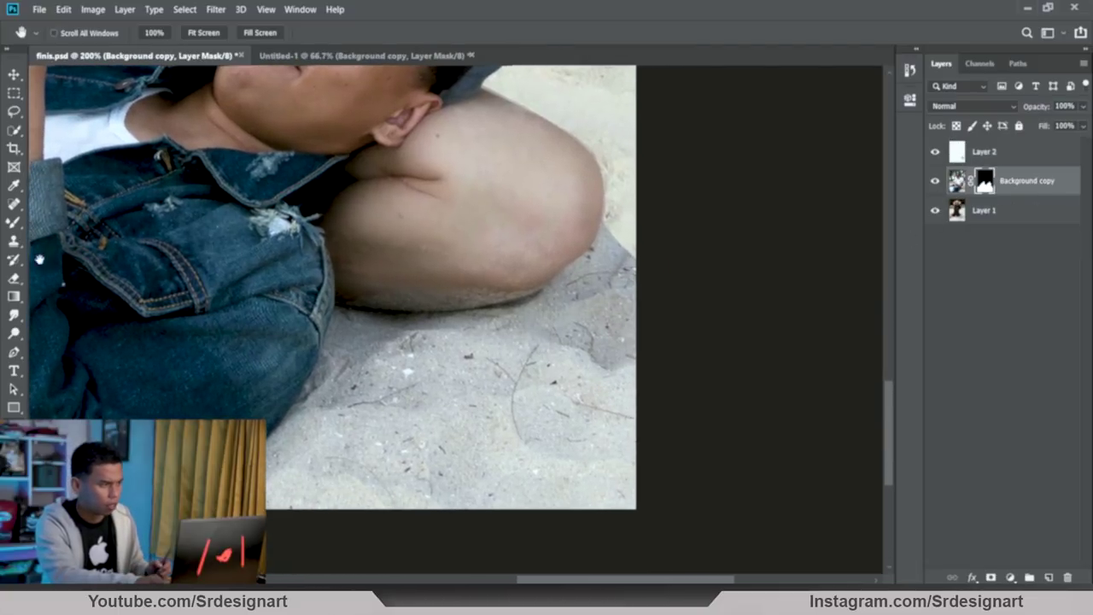
pyautogui.click(15, 279)
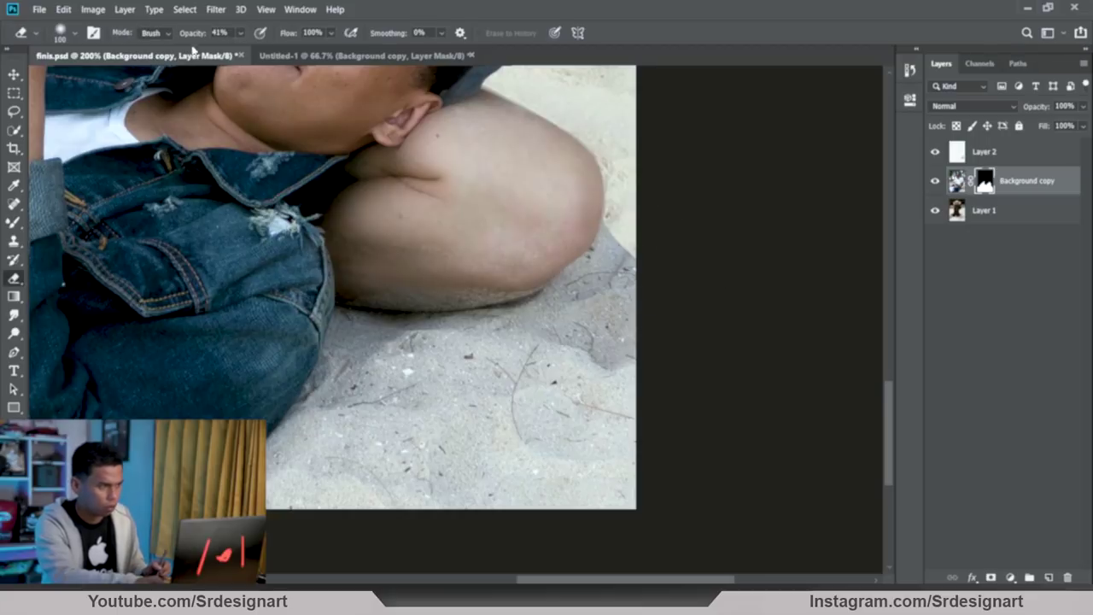
pyautogui.press('[')
pyautogui.press('[')
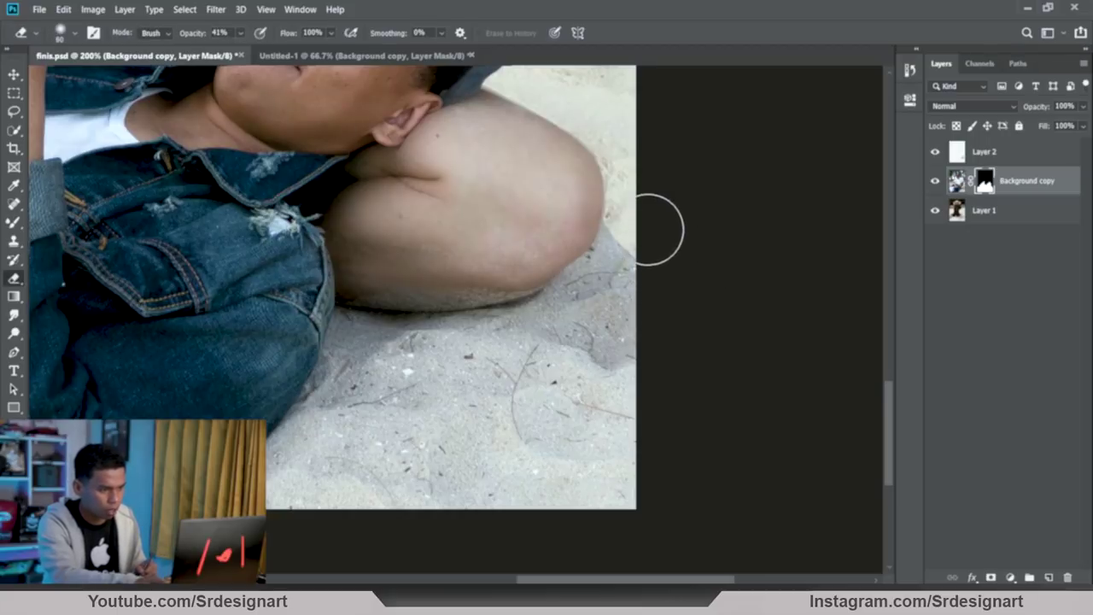
pyautogui.press('[')
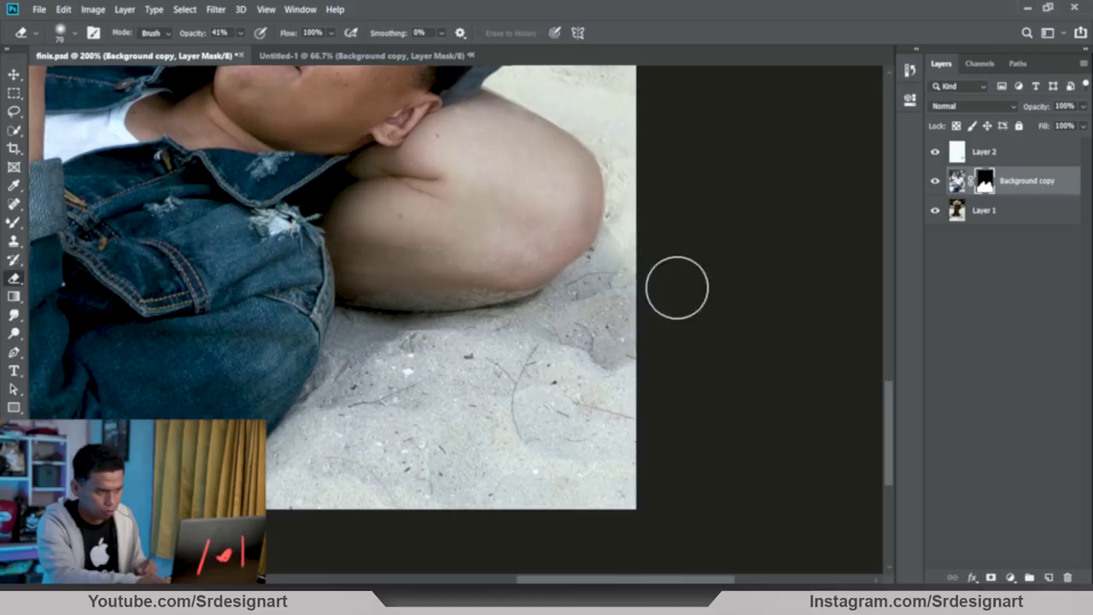
pyautogui.press('ctrl')
pyautogui.hotkey('ctrl', '-')
pyautogui.hotkey('ctrl', '+')
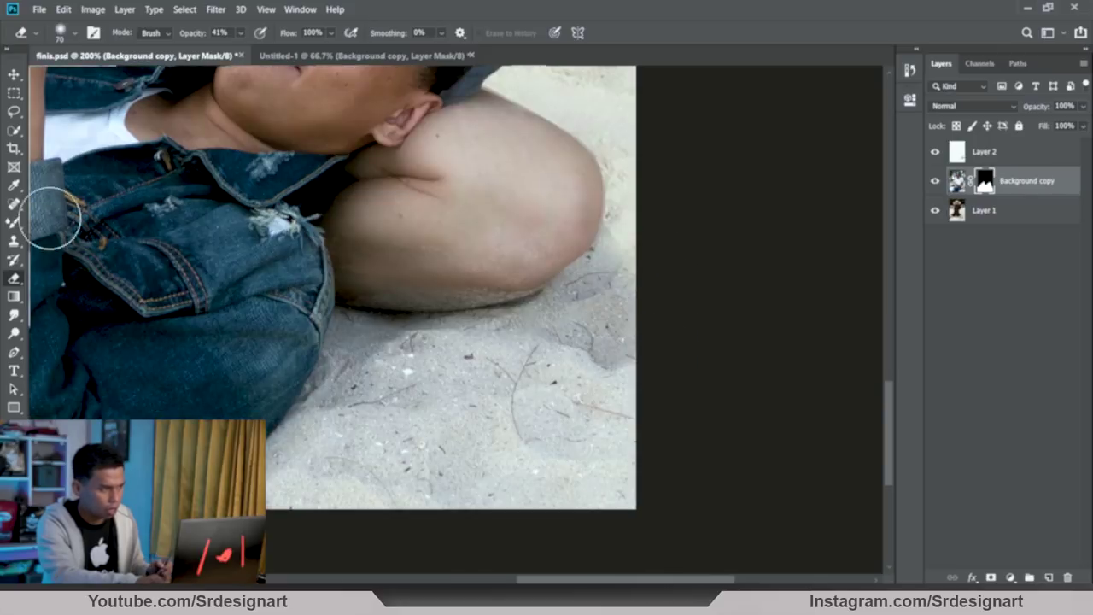
pyautogui.click(14, 205)
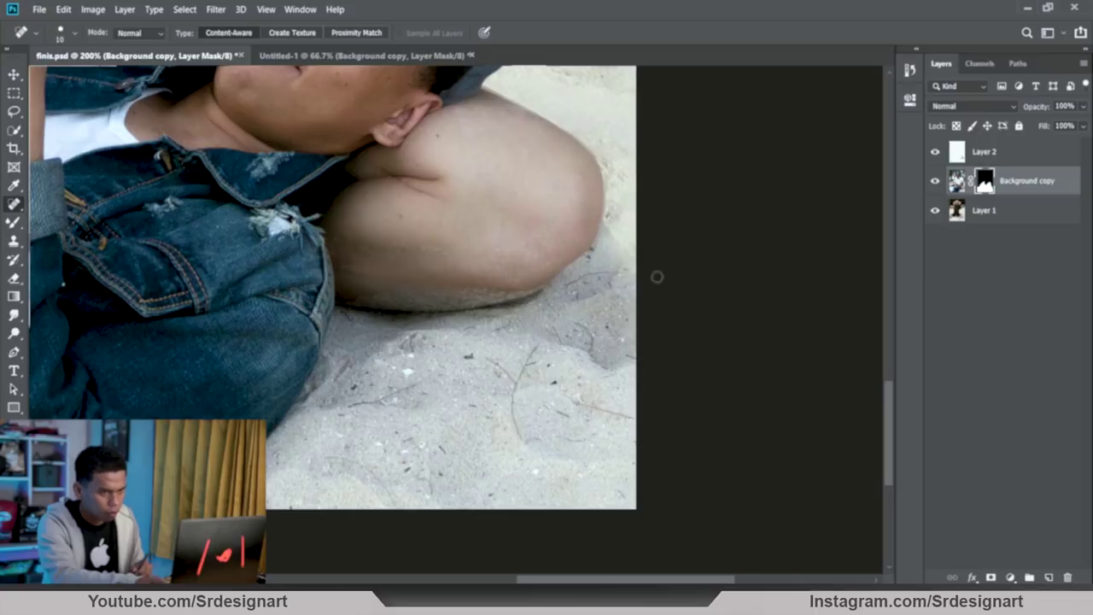
# Step: Spot-heal the twigs, a dark streak and a speck in the sand on the Background copy image
pyautogui.click(957, 180)
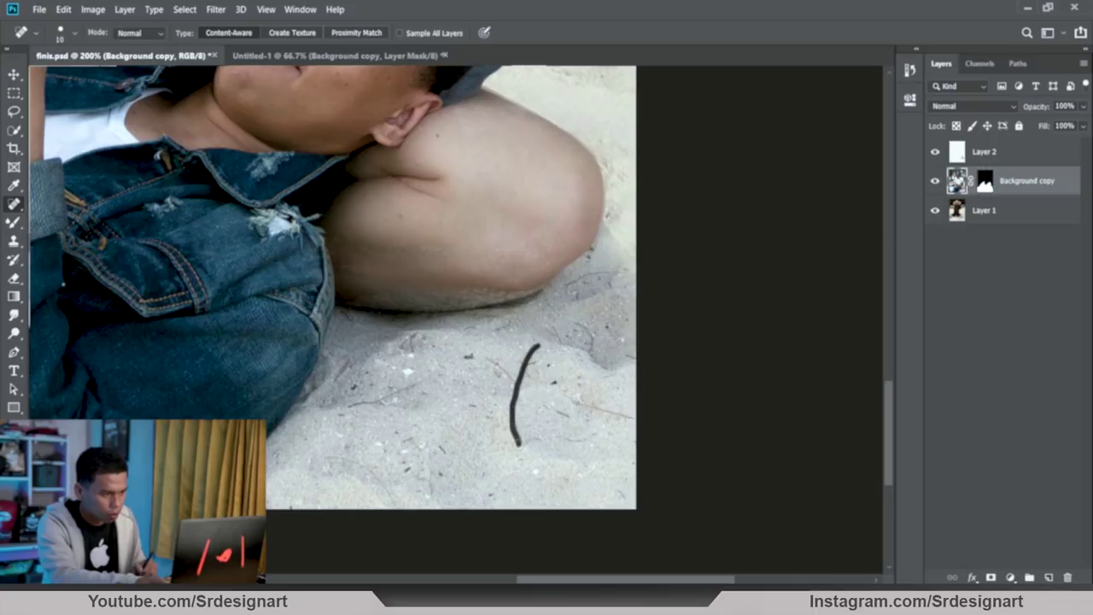
pyautogui.moveTo(517, 443); pyautogui.dragTo(517, 448)
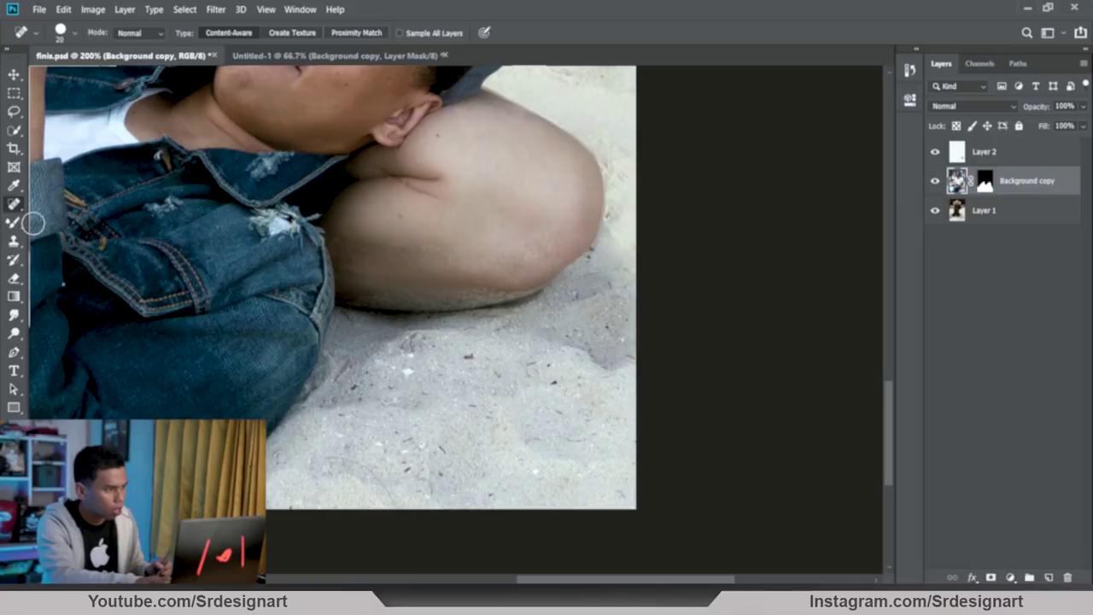
pyautogui.rightClick(13, 206)
pyautogui.click(77, 202)
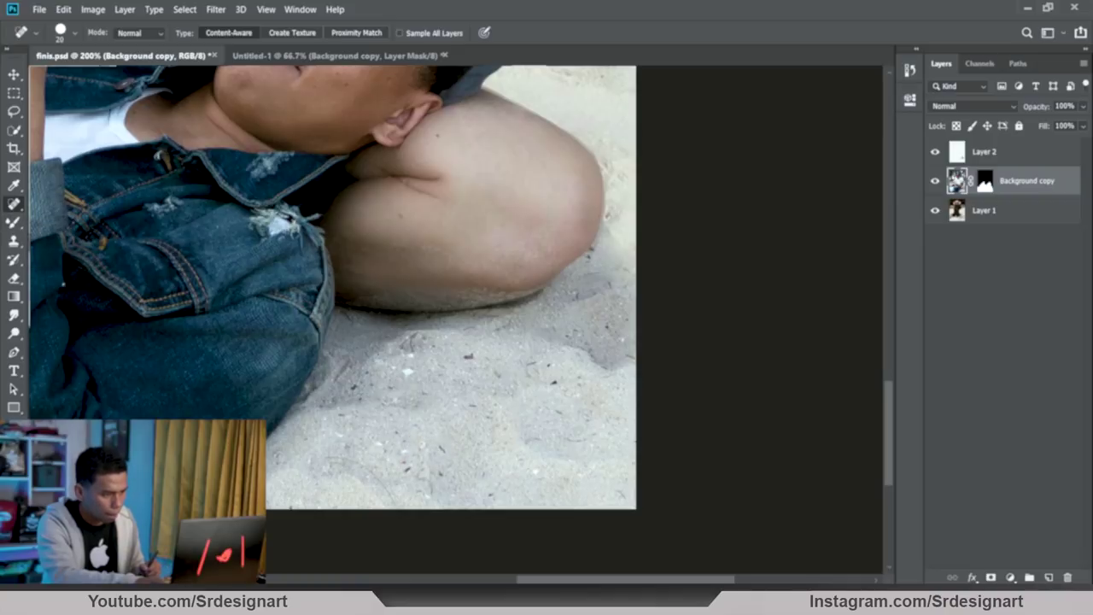
pyautogui.moveTo(339, 454); pyautogui.dragTo(400, 498)
pyautogui.moveTo(426, 441); pyautogui.dragTo(441, 452)
pyautogui.click(469, 360)
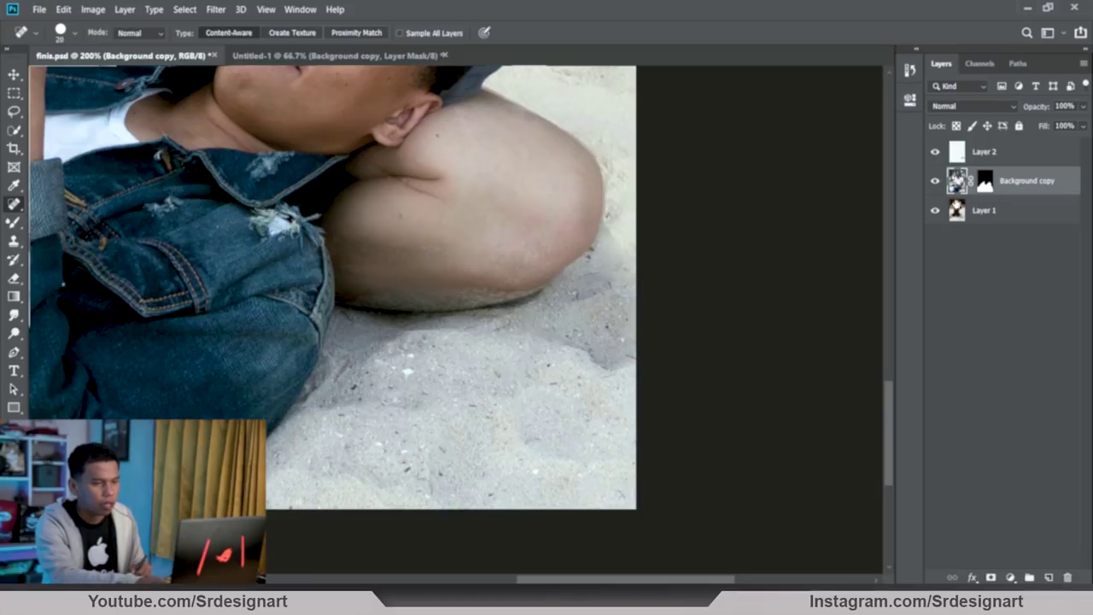
# Step: Zoom out to 100% and pan to frame the man lying on the sand
pyautogui.hotkey('ctrl', '-')
pyautogui.press('space')
pyautogui.moveTo(493, 244); pyautogui.dragTo(545, 325)
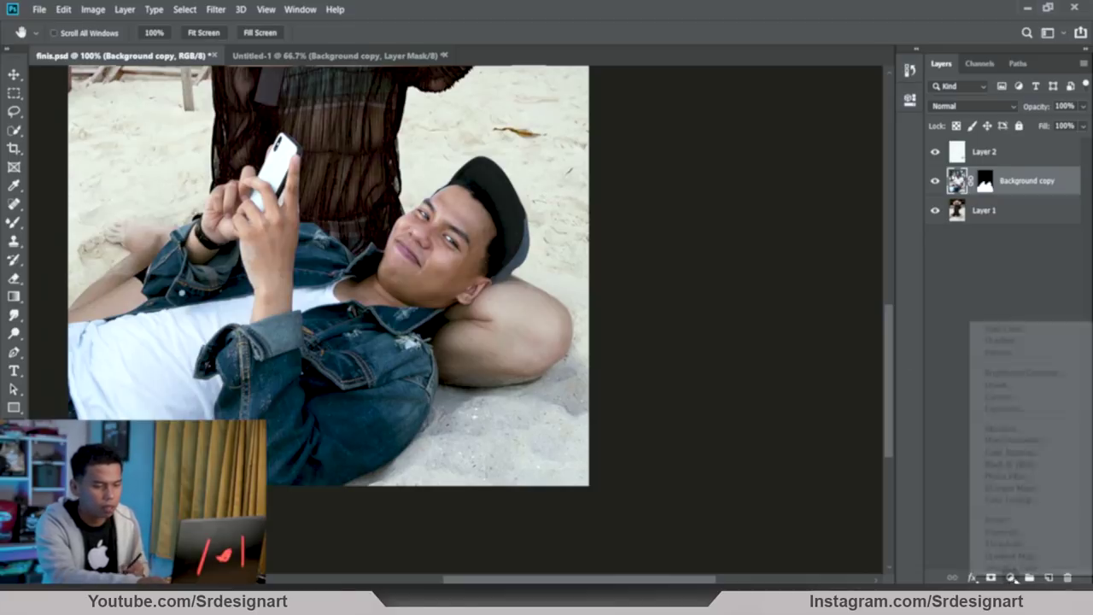
# Step: Add a Color Balance adjustment with midtones Cyan–Red +9 and Yellow–Blue -17
pyautogui.click(1011, 577)
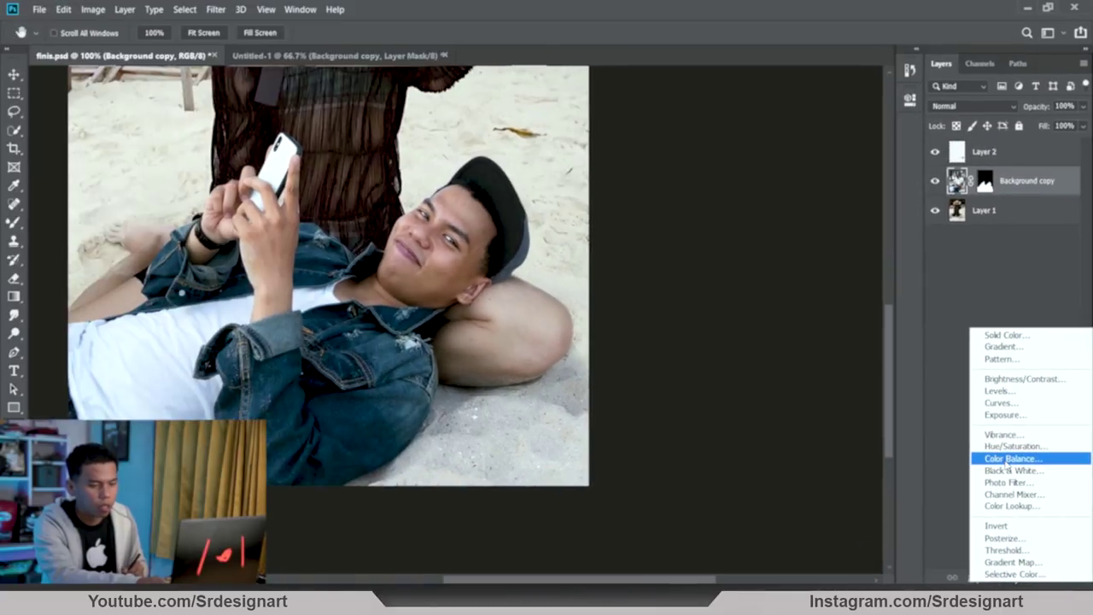
pyautogui.click(1007, 459)
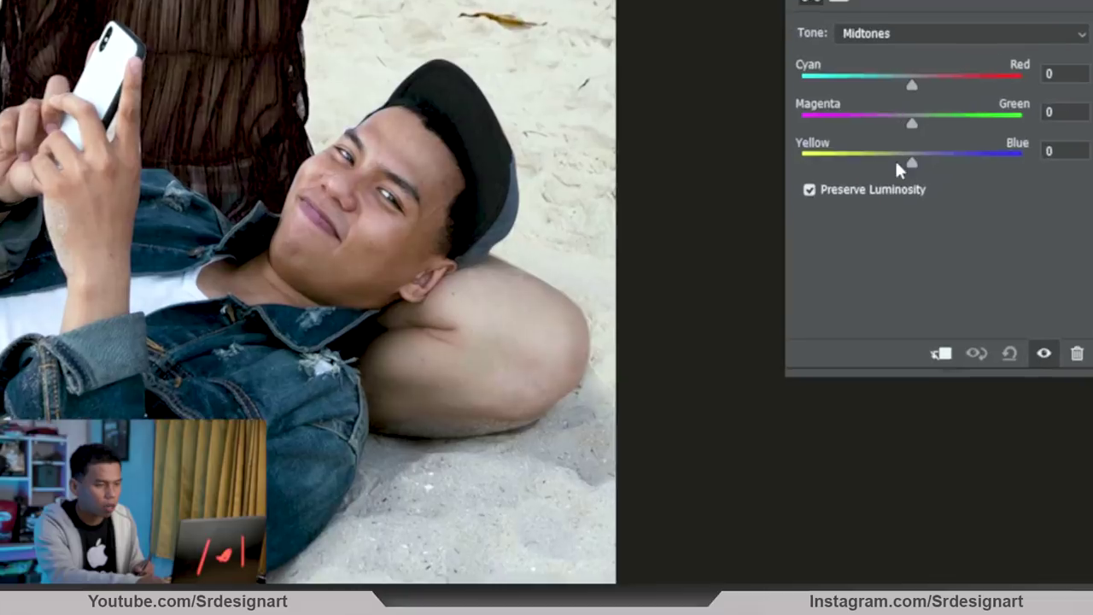
pyautogui.moveTo(771, 221); pyautogui.dragTo(762, 221)
pyautogui.moveTo(880, 167); pyautogui.dragTo(878, 166)
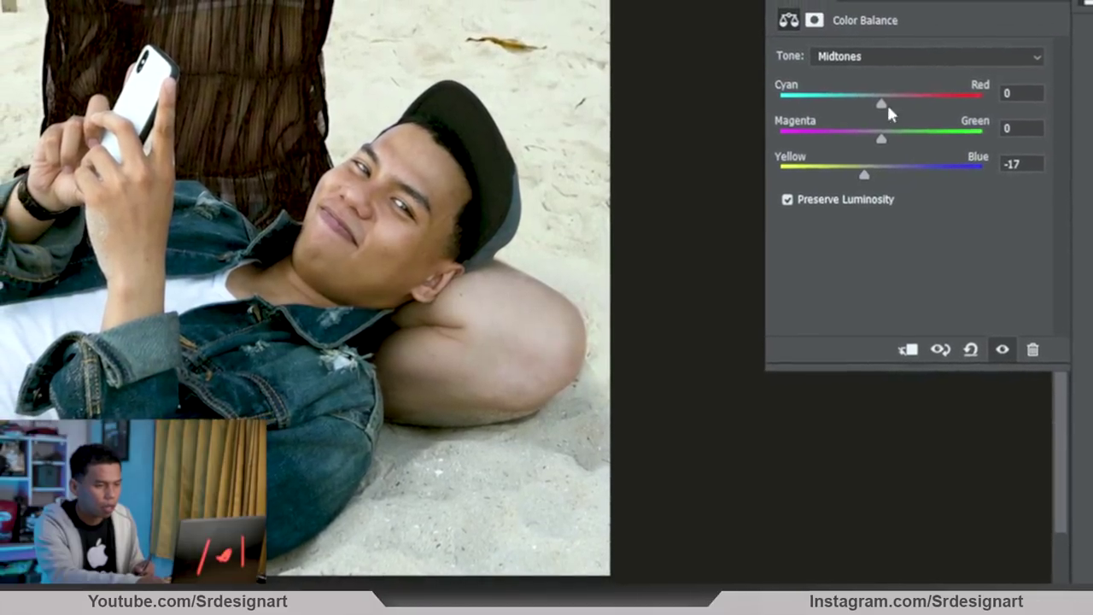
pyautogui.moveTo(885, 103); pyautogui.dragTo(850, 119)
pyautogui.moveTo(834, 163); pyautogui.dragTo(813, 178)
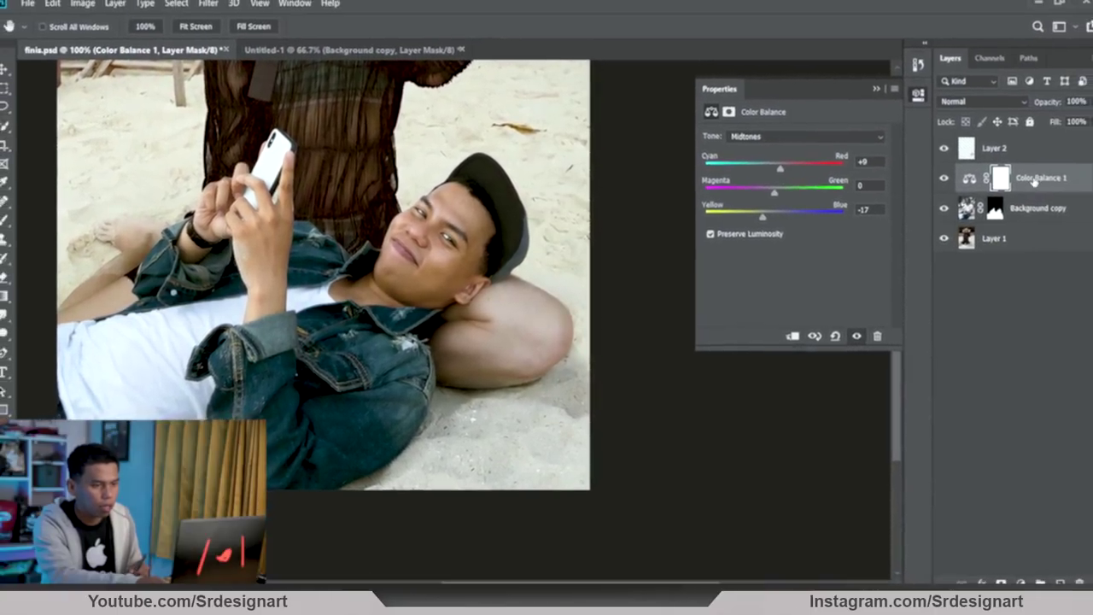
# Step: Clip the Color Balance 1 layer to the man's layer and frame him at 100%
pyautogui.rightClick(1035, 180)
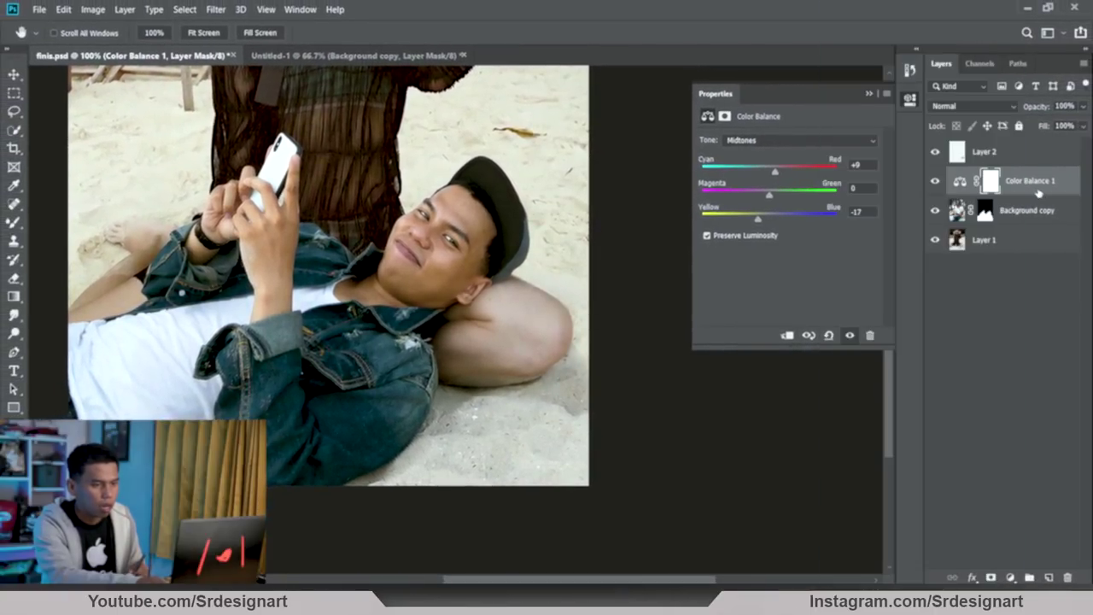
pyautogui.rightClick(1036, 179)
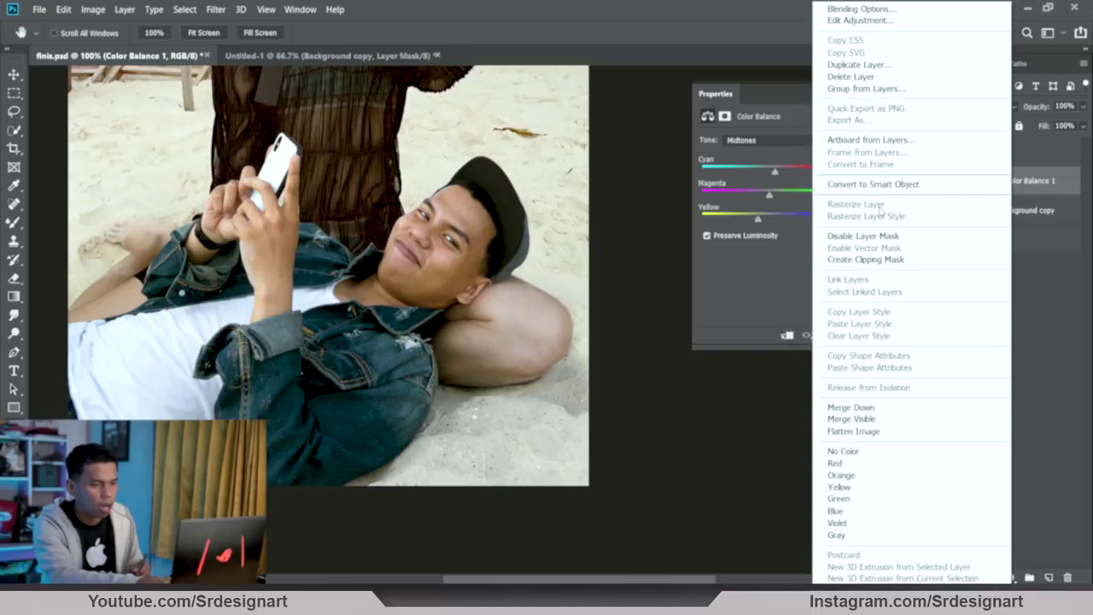
pyautogui.click(913, 265)
pyautogui.hotkey('ctrl', '-')
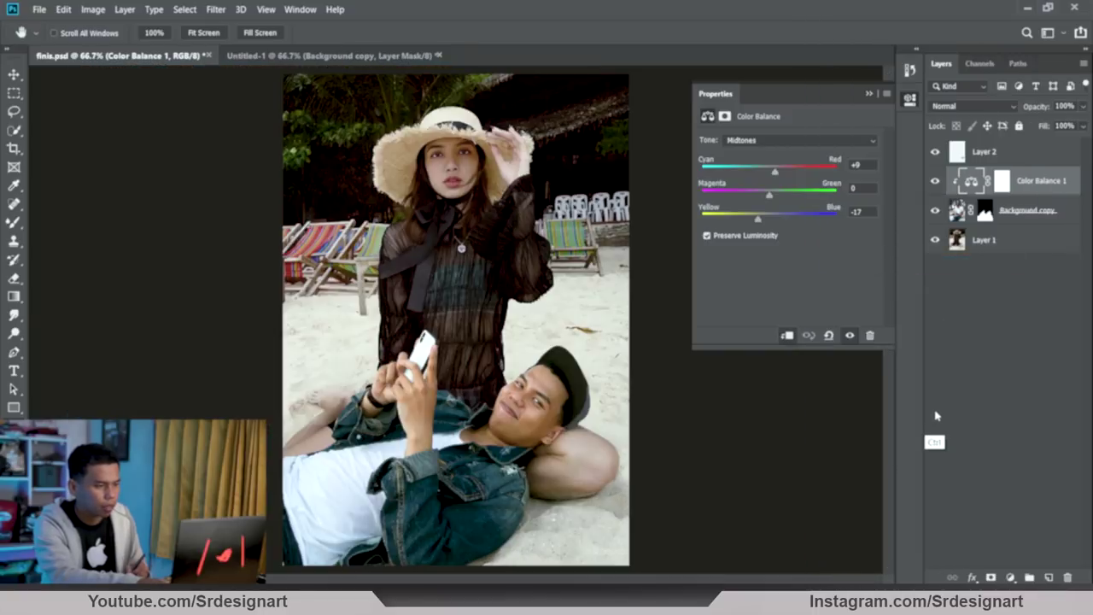
pyautogui.hotkey('ctrl', '+')
pyautogui.moveTo(619, 404); pyautogui.dragTo(472, 130)
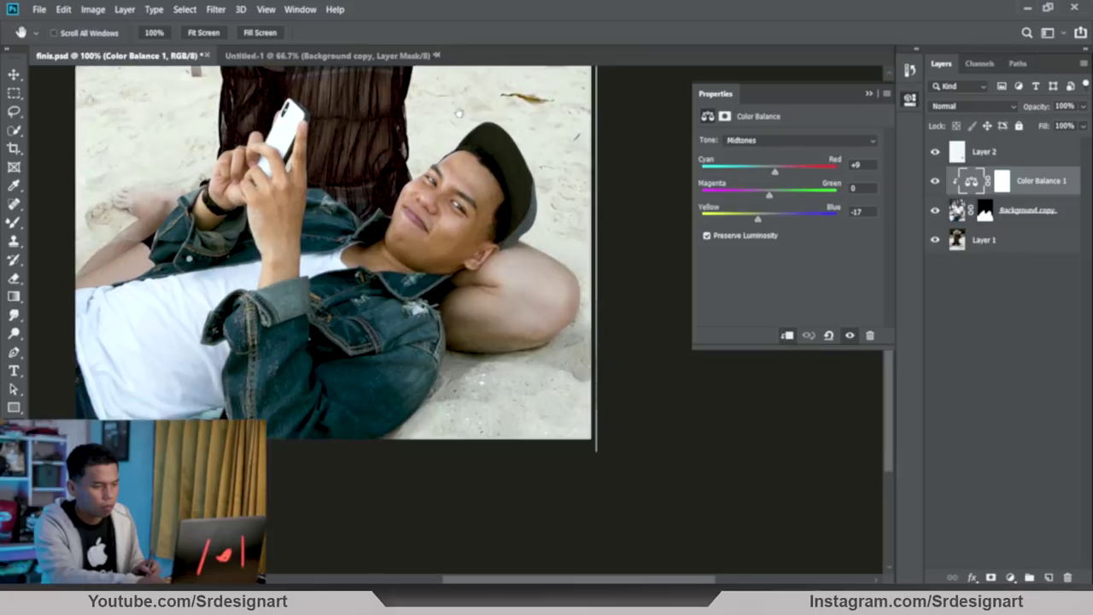
# Step: Set the highlights Yellow–Blue balance to -10
pyautogui.click(825, 140)
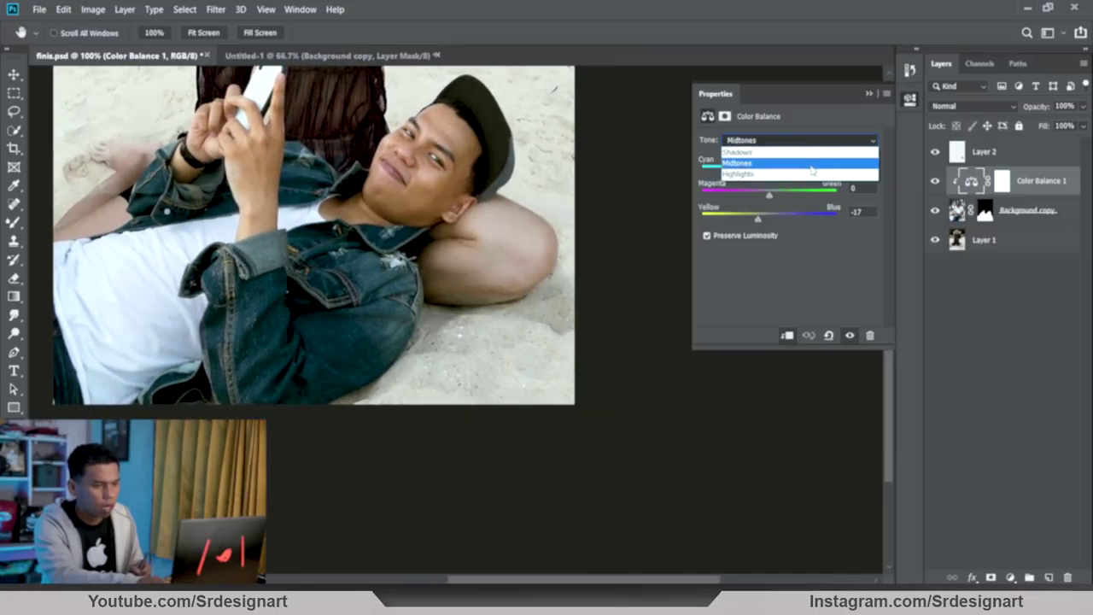
pyautogui.click(811, 174)
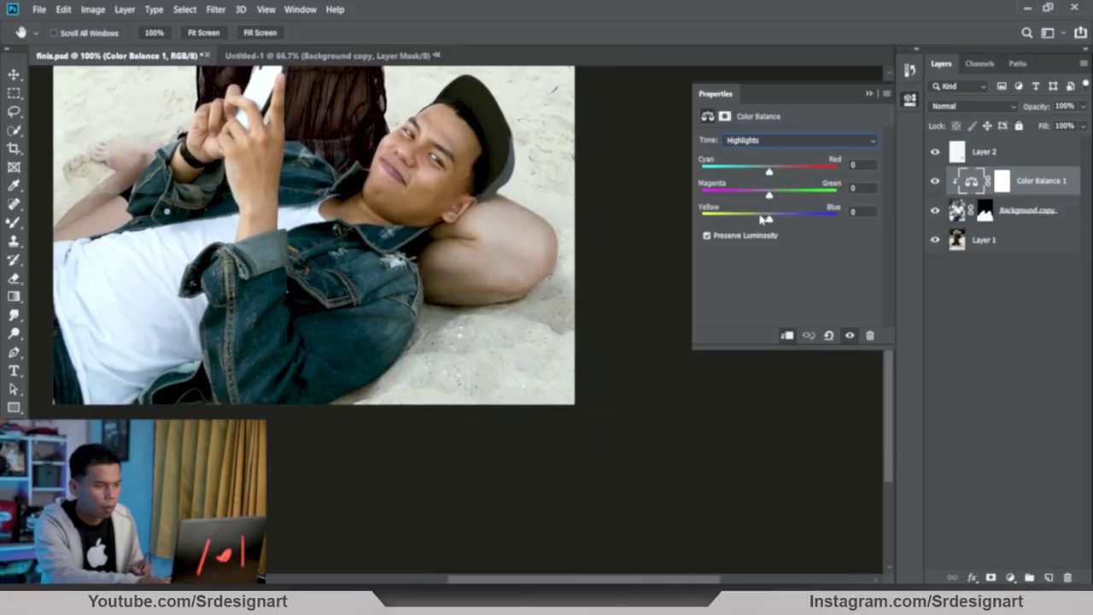
pyautogui.moveTo(766, 220); pyautogui.dragTo(762, 220)
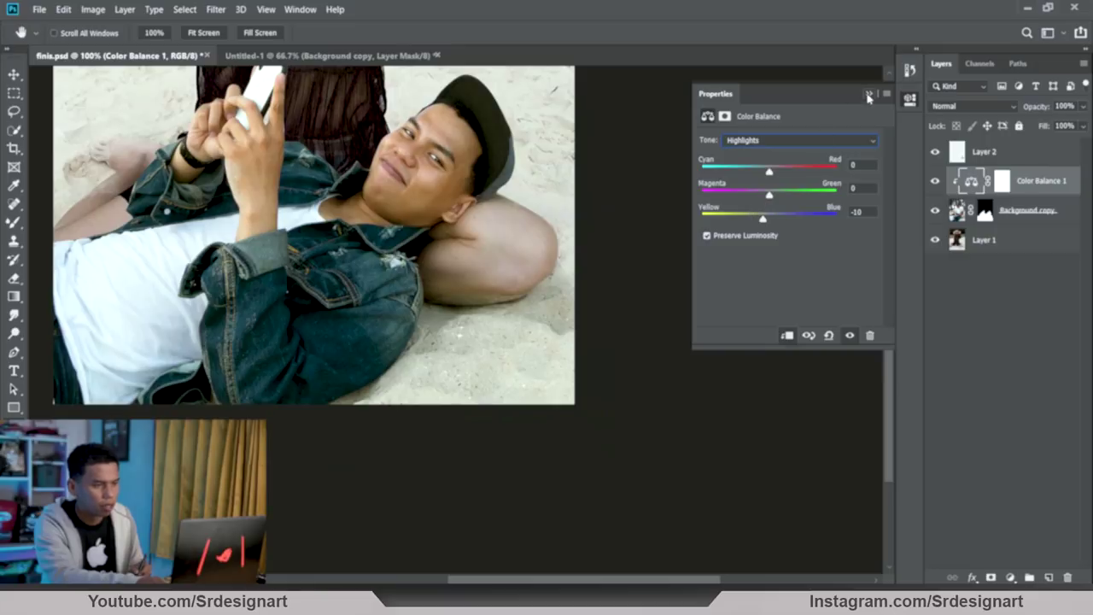
pyautogui.click(869, 95)
# Step: Invert the Color Balance 1 mask to hide the warming and pick a 150px brush
pyautogui.click(998, 186)
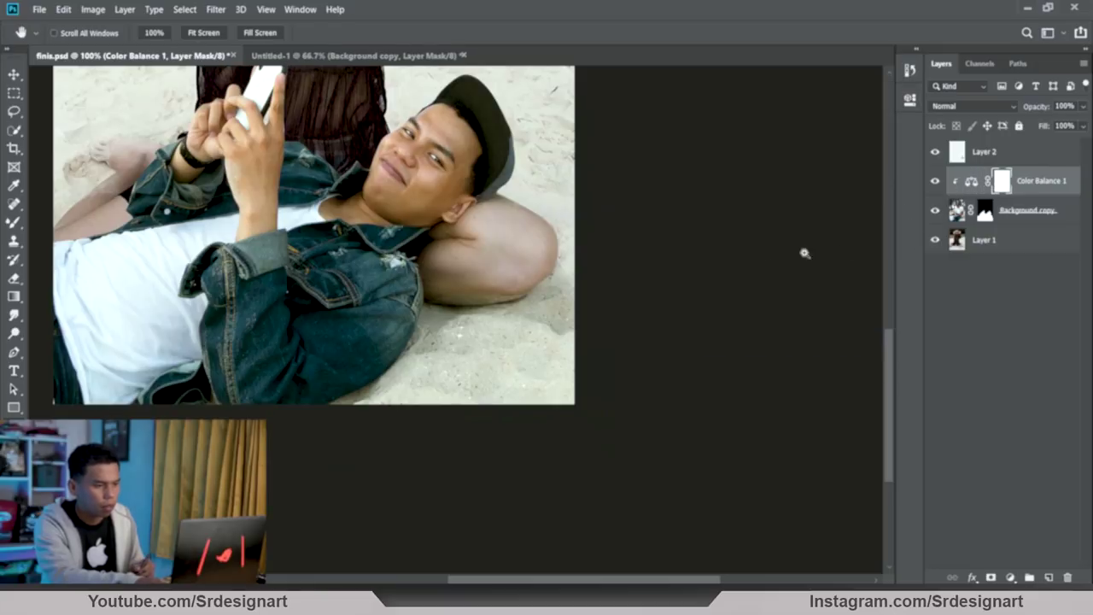
pyautogui.hotkey('ctrl', 'i')
pyautogui.click(15, 224)
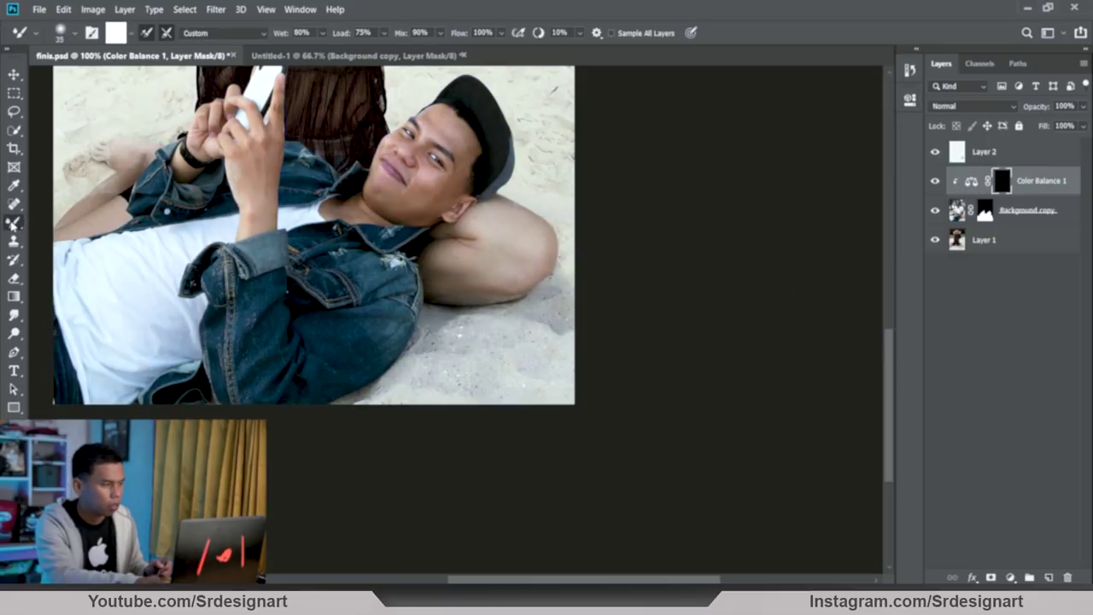
pyautogui.click(60, 217)
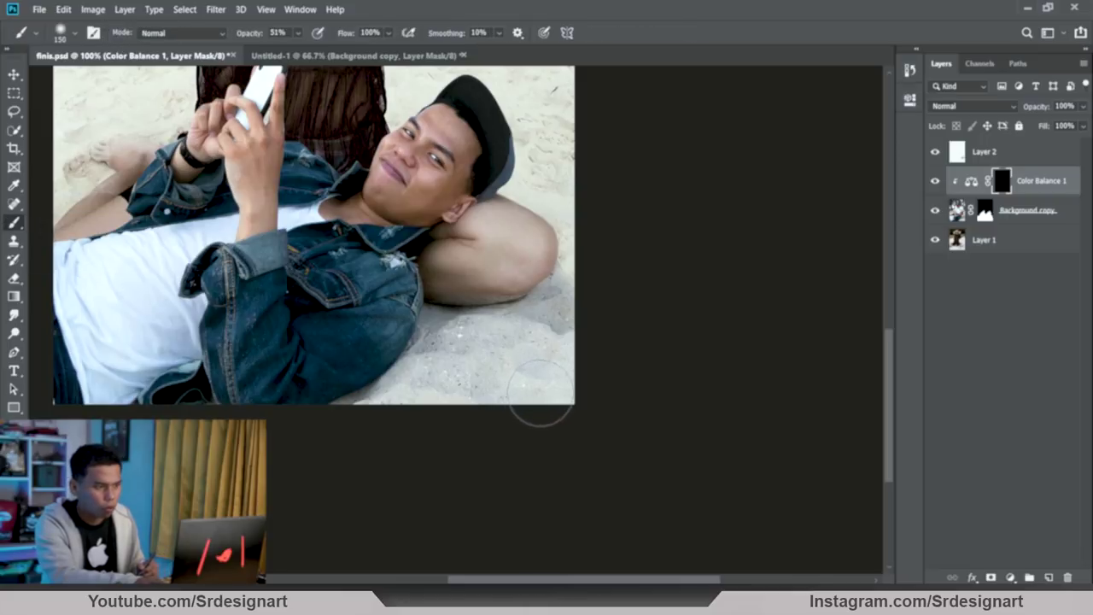
pyautogui.press(']')
pyautogui.press(']')
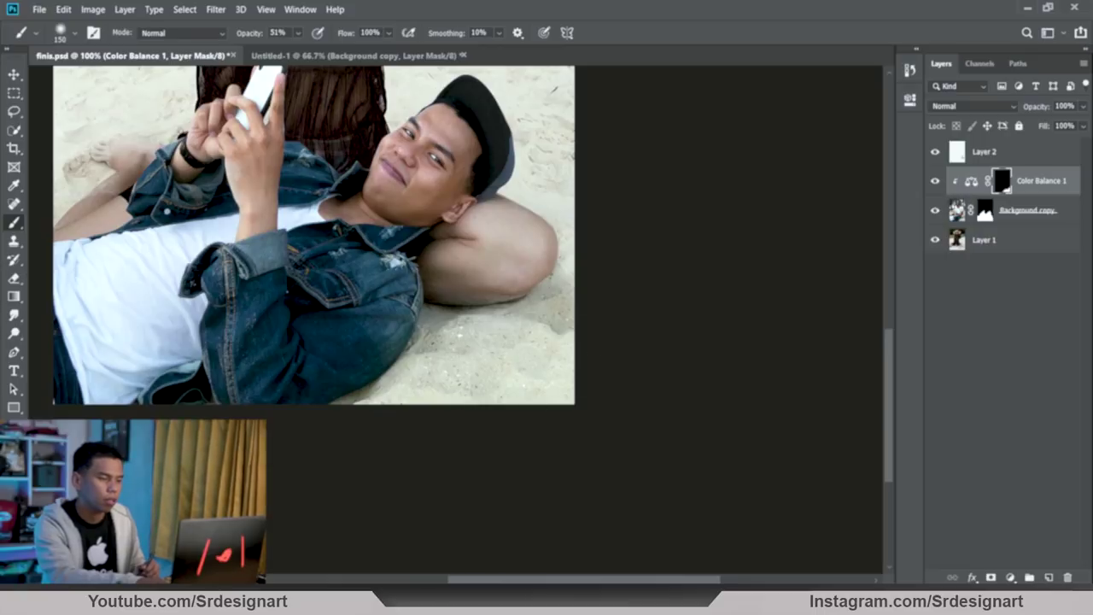
# Step: Bring the man's face into view, select Layer 2 and zoom to 200% on his arm
pyautogui.hotkey('ctrl', '-')
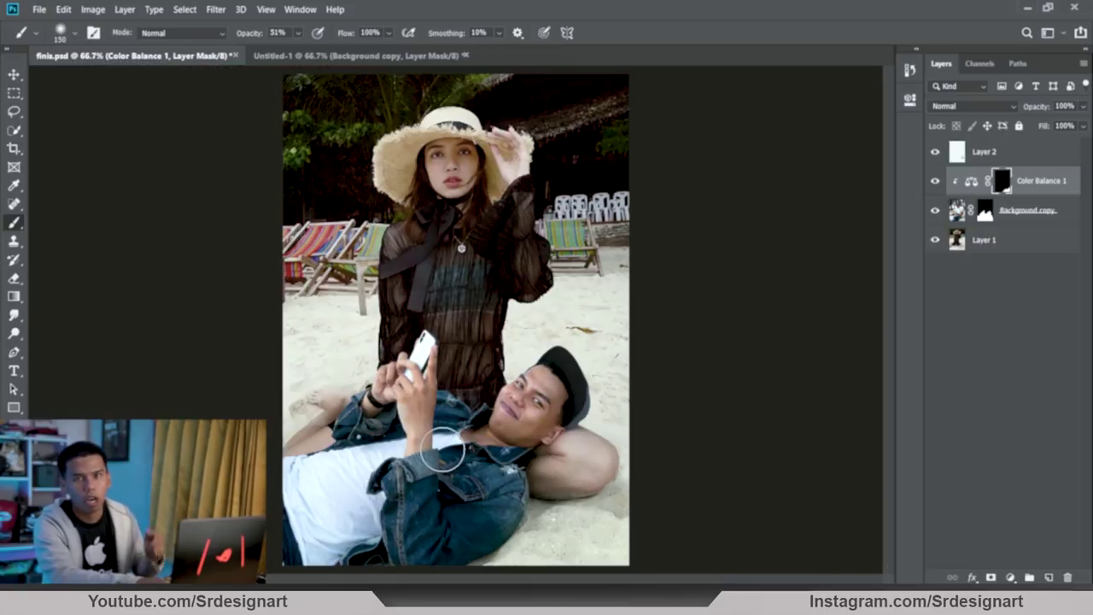
pyautogui.press('h')
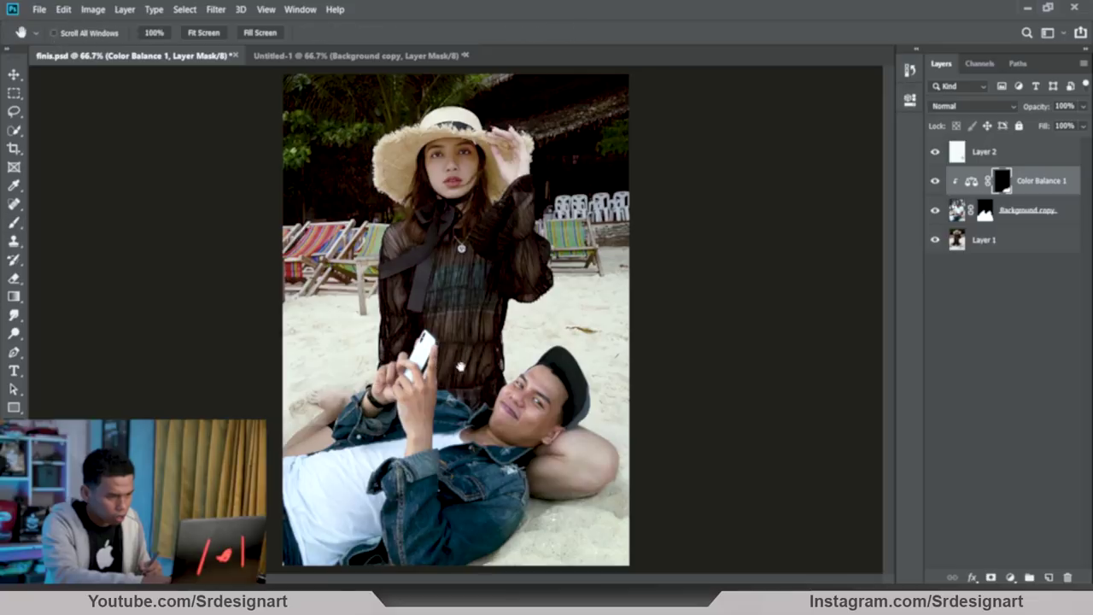
pyautogui.hotkey('ctrl', '+')
pyautogui.moveTo(465, 401)
pyautogui.mouseDown()
pyautogui.moveTo(359, 182)
pyautogui.moveTo(330, 235)
pyautogui.mouseUp()
pyautogui.hotkey('ctrl', '-')
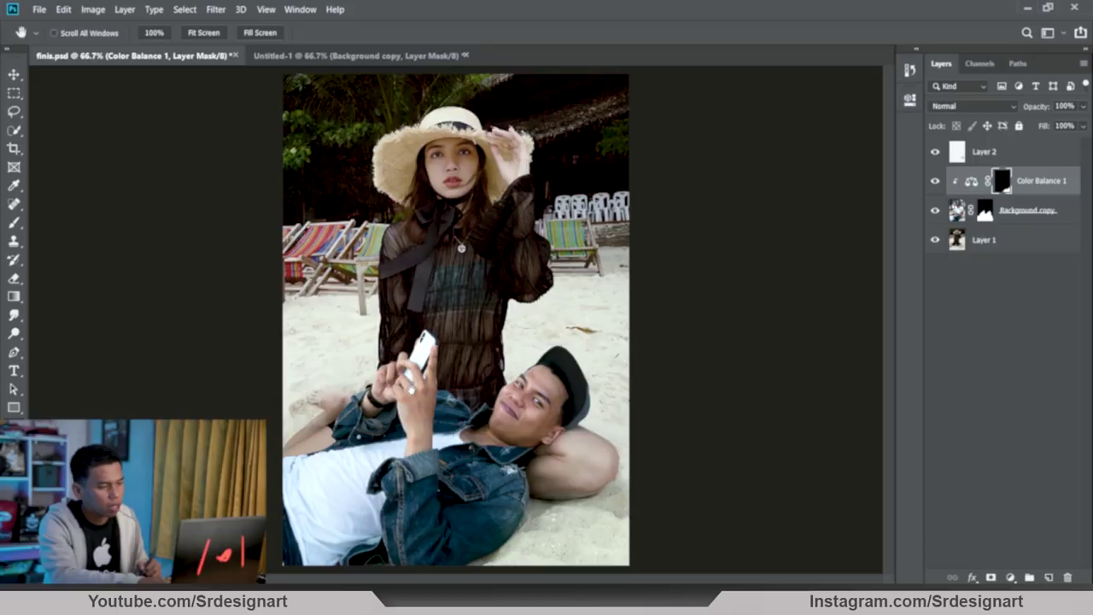
pyautogui.hotkey('ctrl', '+')
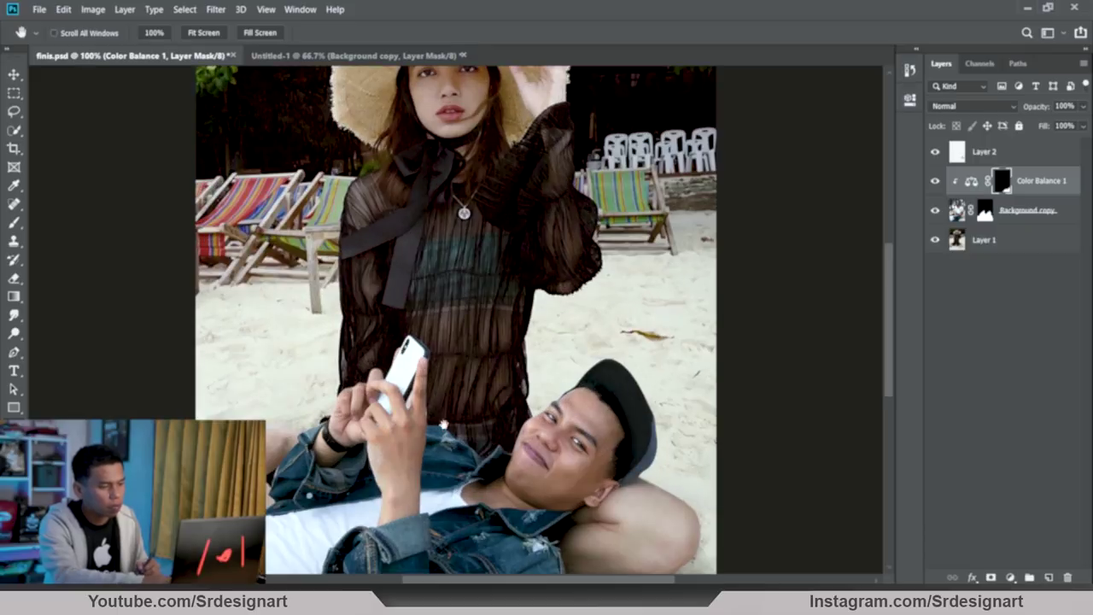
pyautogui.moveTo(547, 470); pyautogui.dragTo(342, 245)
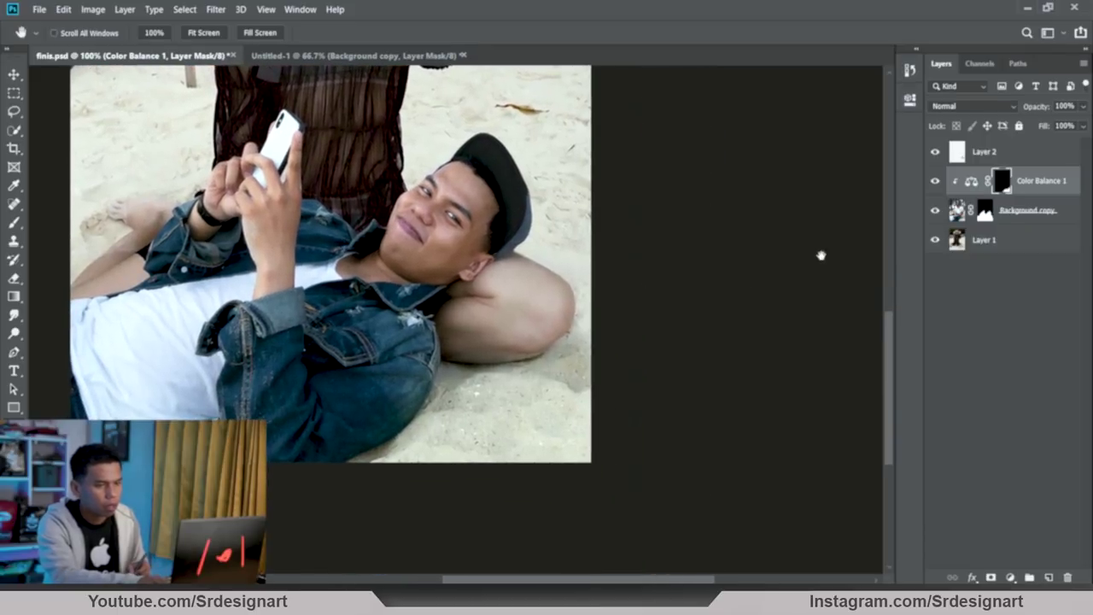
pyautogui.click(1001, 152)
pyautogui.scroll(-5, 527, 302)
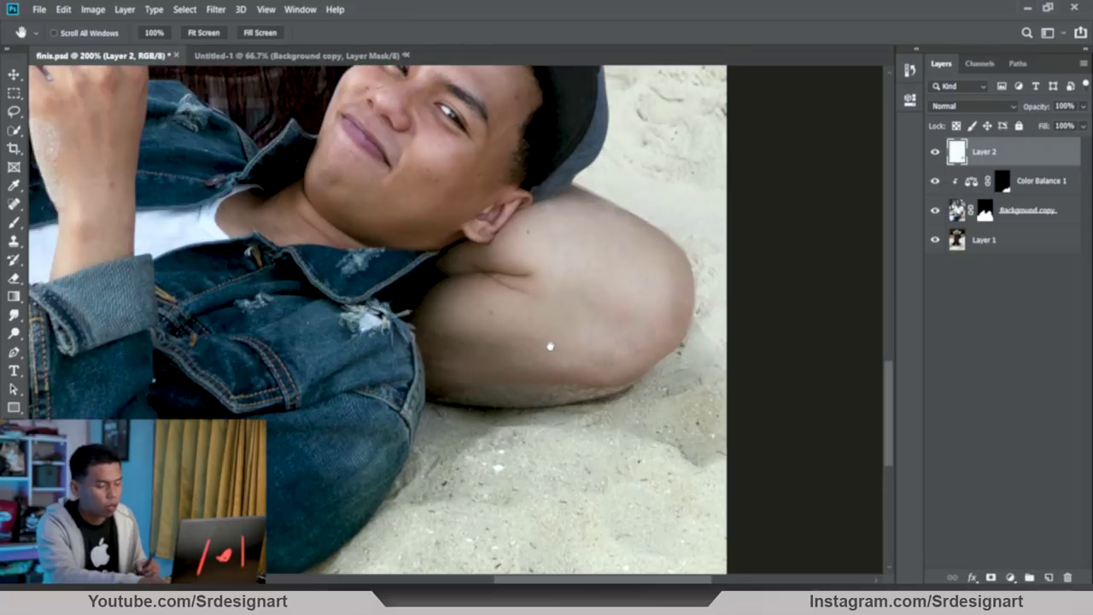
pyautogui.scroll(5, 549, 347)
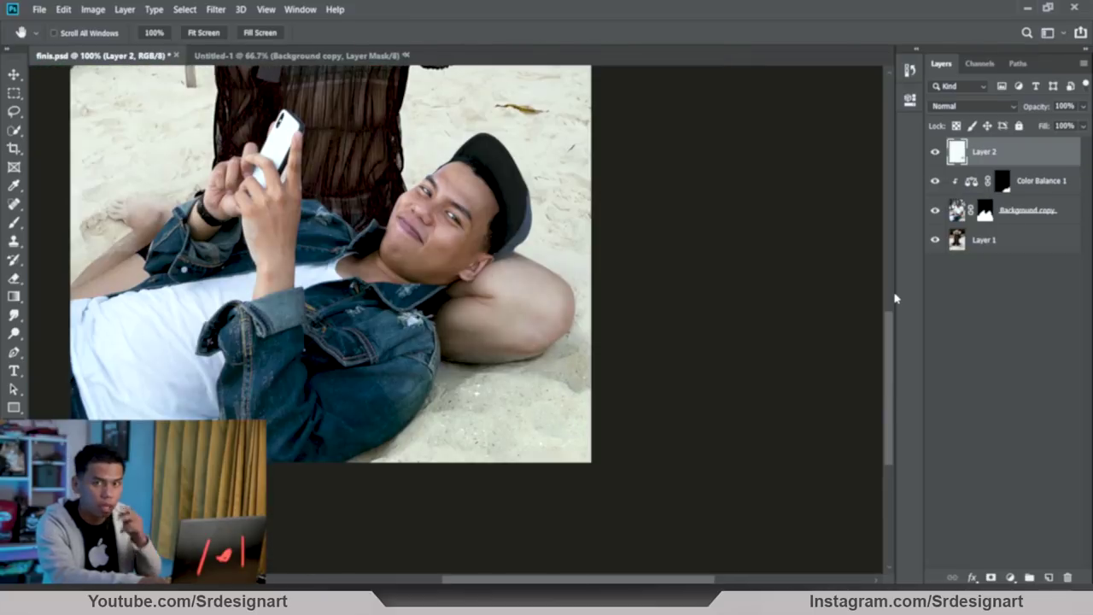
pyautogui.hotkey('ctrl', '+')
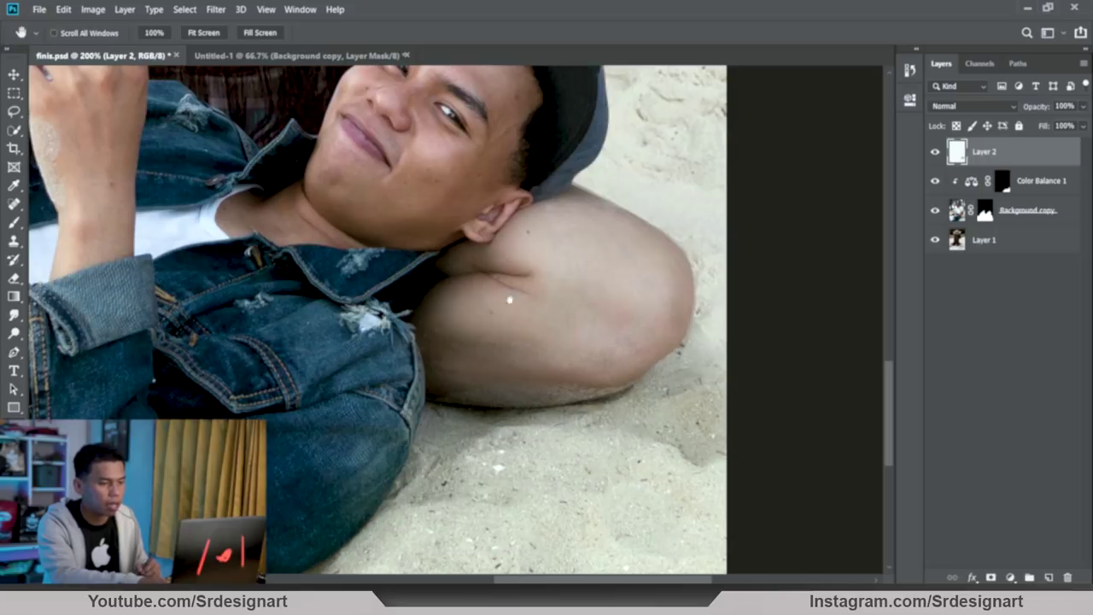
# Step: Compare the arm with and without Layer 2's patch and erase parts of it
pyautogui.click(1004, 182)
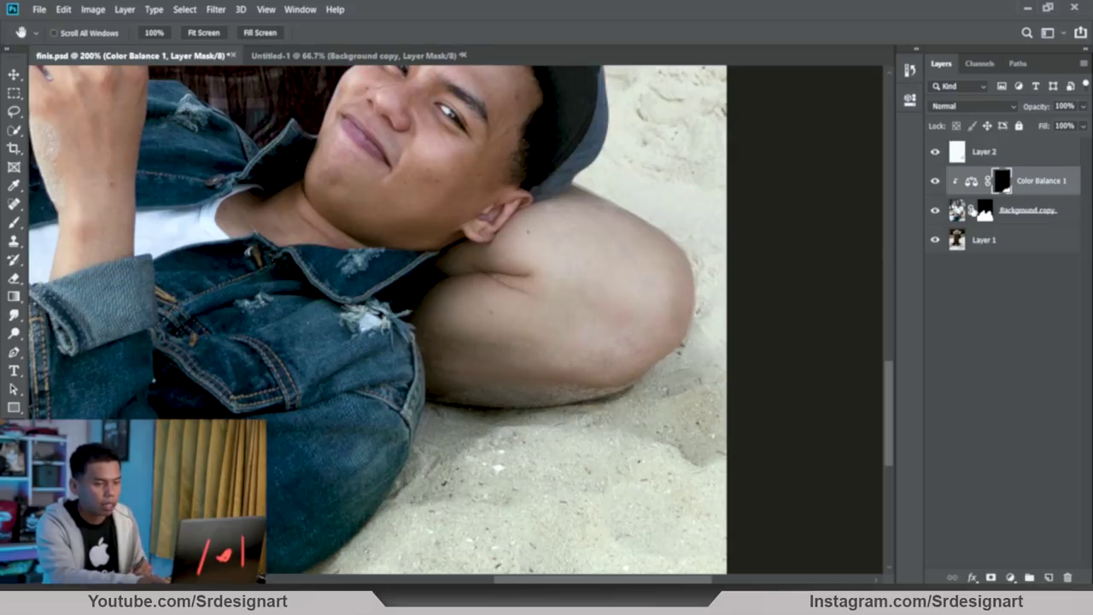
pyautogui.click(985, 210)
pyautogui.click(1001, 180)
pyautogui.click(934, 152)
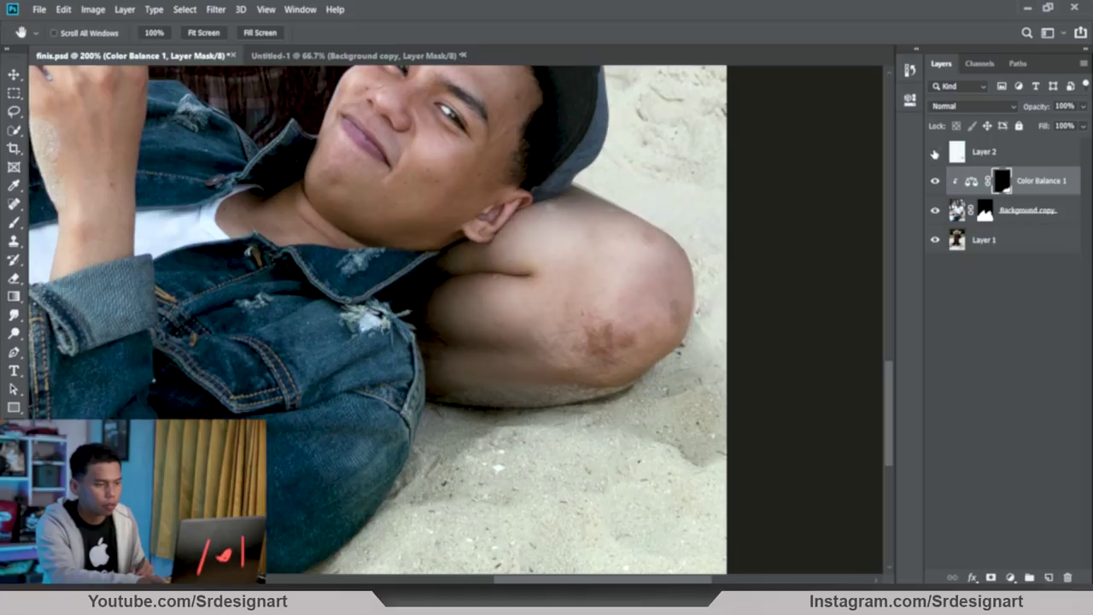
pyautogui.hotkey('alt', ']')
pyautogui.click(14, 279)
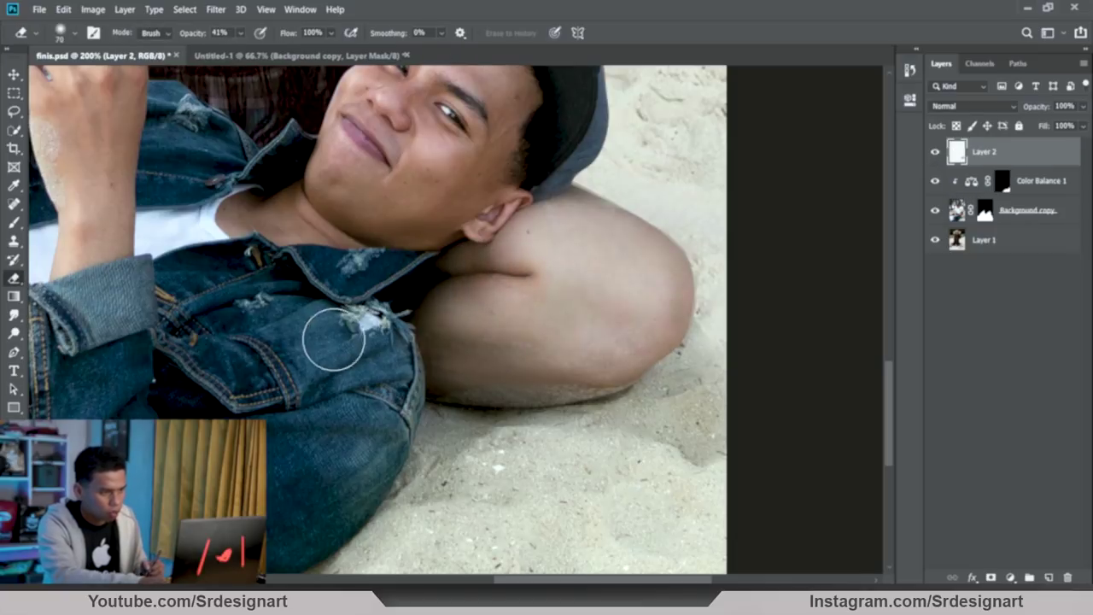
pyautogui.hotkey('ctrl', '-')
pyautogui.hotkey('ctrl', '-')
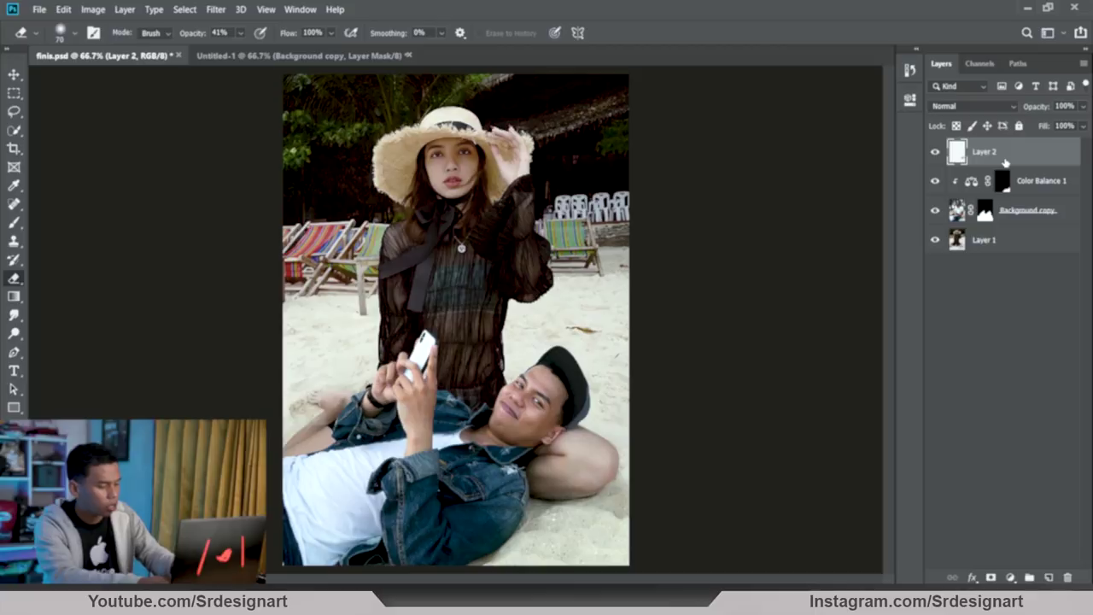
# Step: Stamp all visible layers into a new Layer 3 and select only it
pyautogui.hotkey('ctrl', 'shift', 'alt', 'e')
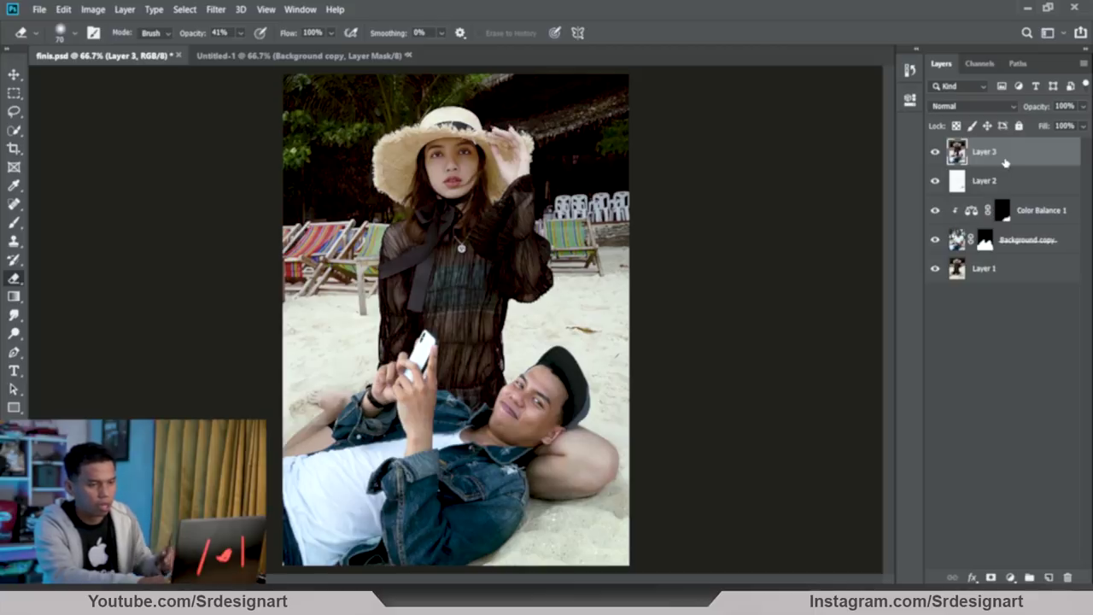
pyautogui.press('shift')
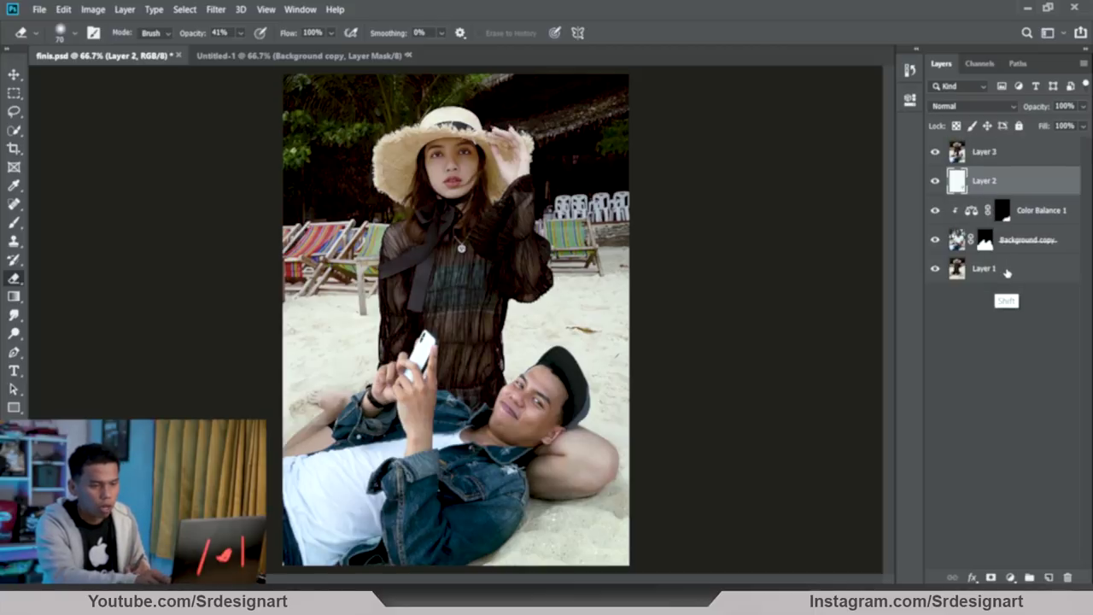
pyautogui.keyDown('shift'); pyautogui.click(1004, 274); pyautogui.keyUp('shift')
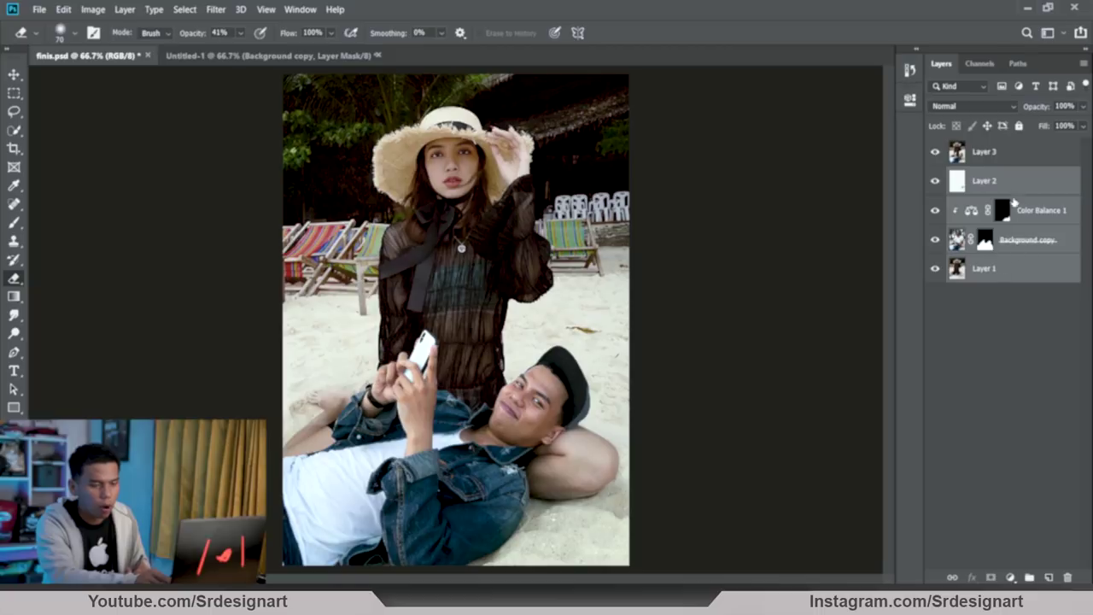
pyautogui.click(982, 158)
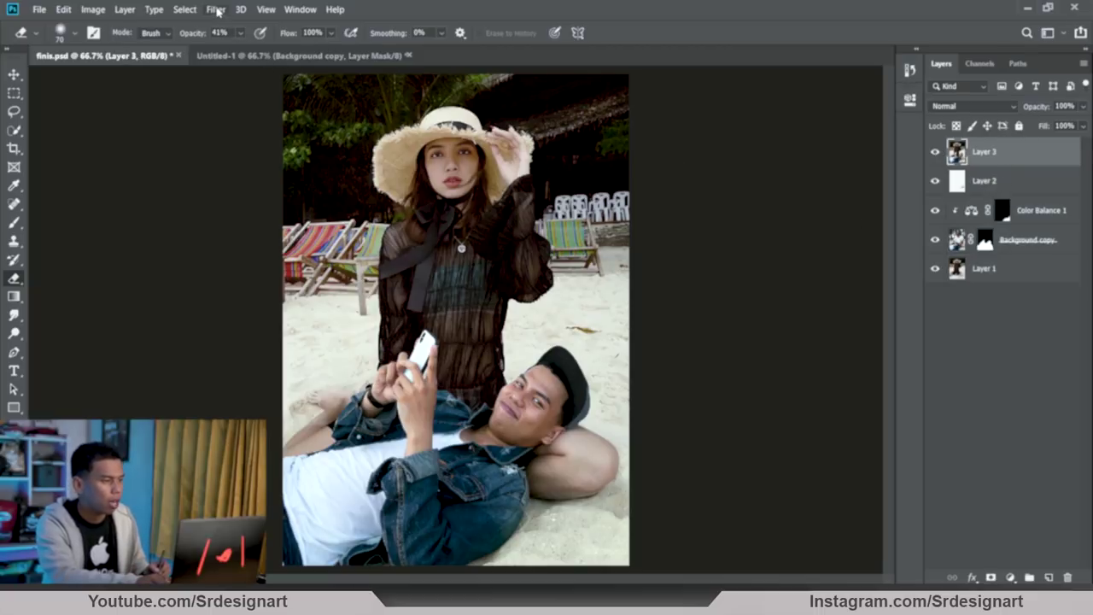
# Step: Liquify Layer 3 to reshape the arm under the man's head
pyautogui.click(215, 9)
pyautogui.click(261, 114)
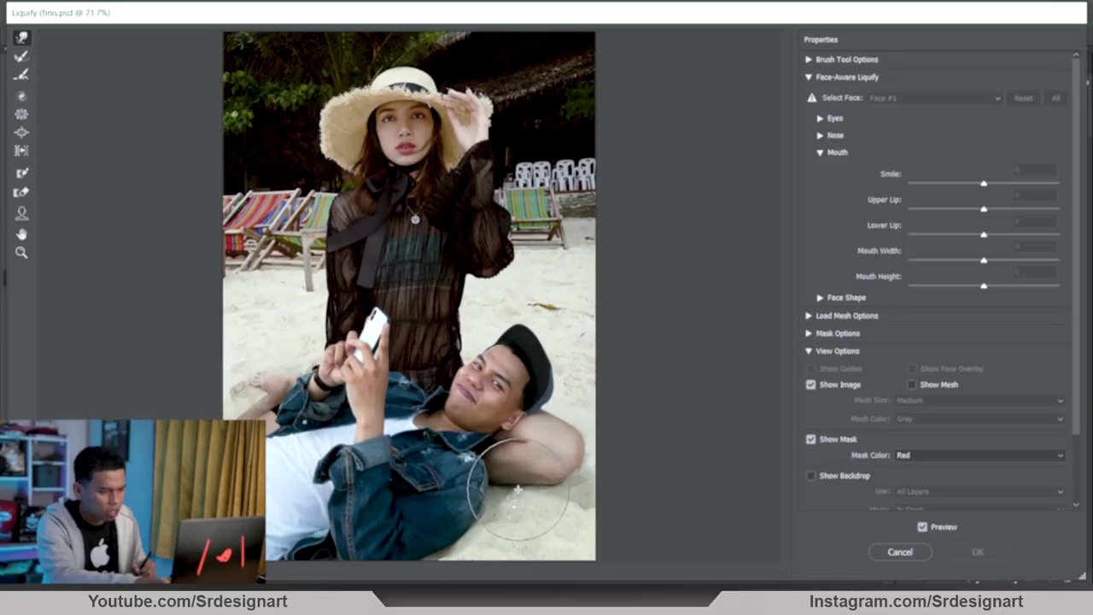
pyautogui.moveTo(518, 491); pyautogui.dragTo(559, 494)
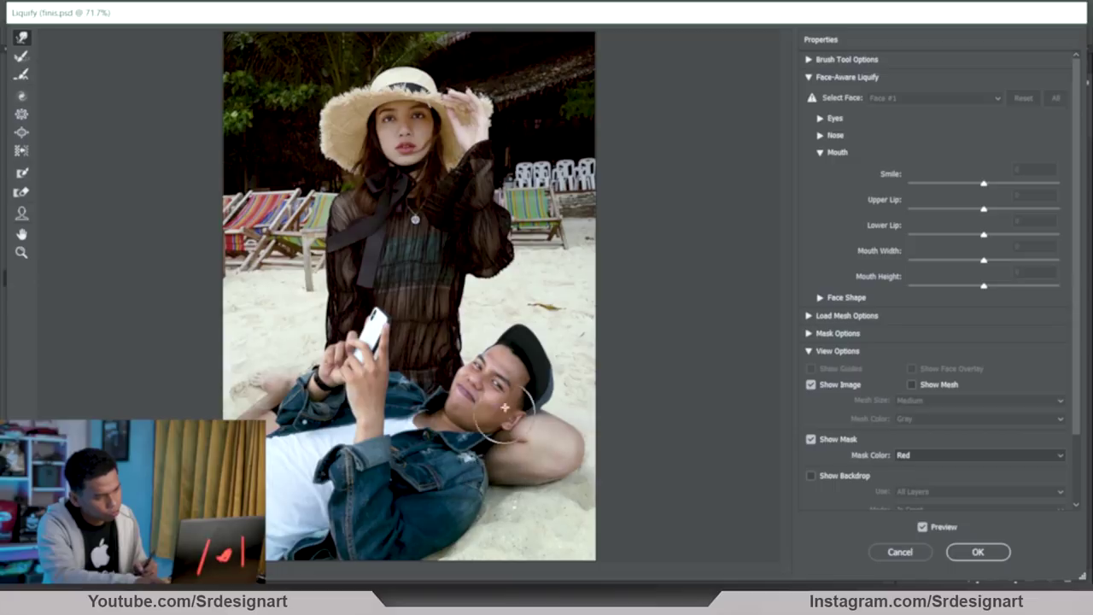
pyautogui.press('Return')
# Step: Try a Color Range selection sampled from the woman's face, then cancel it
pyautogui.hotkey('ctrl', '-')
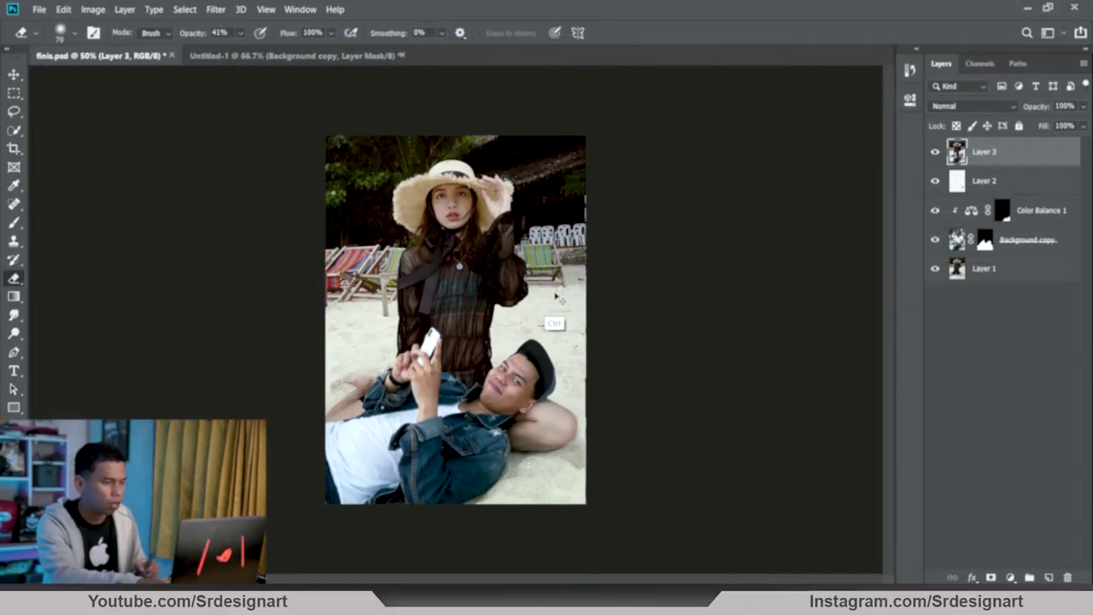
pyautogui.hotkey('ctrl', '+')
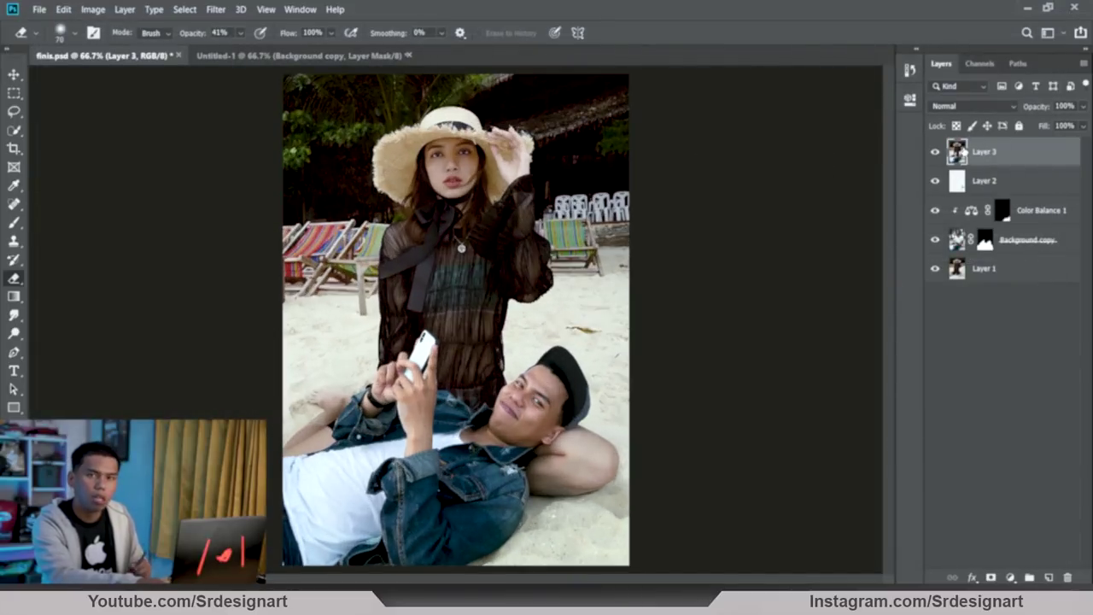
pyautogui.click(185, 9)
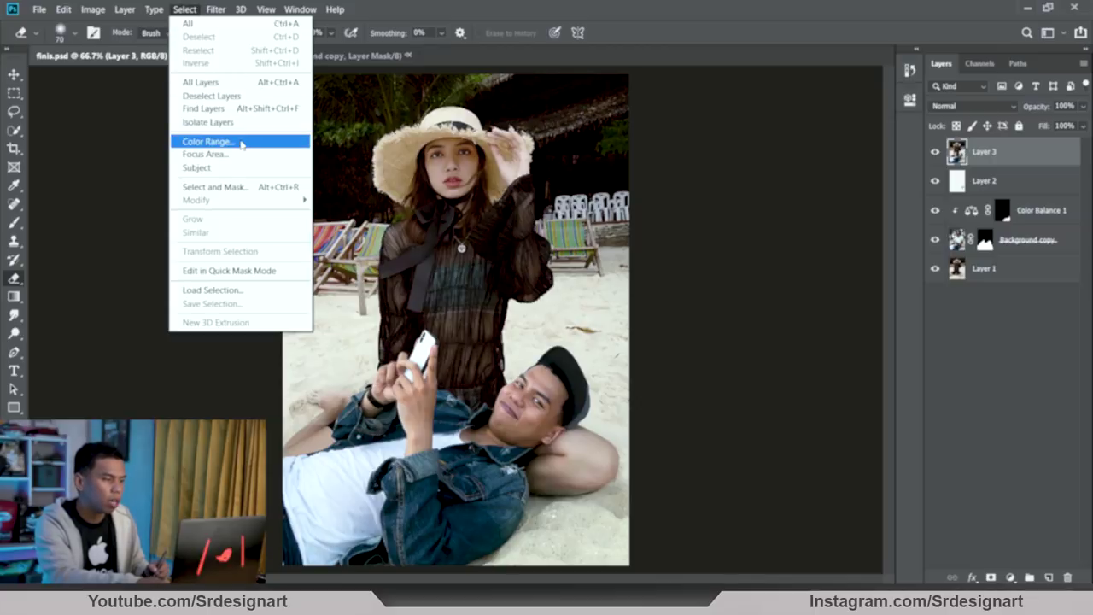
pyautogui.click(240, 143)
pyautogui.click(440, 168)
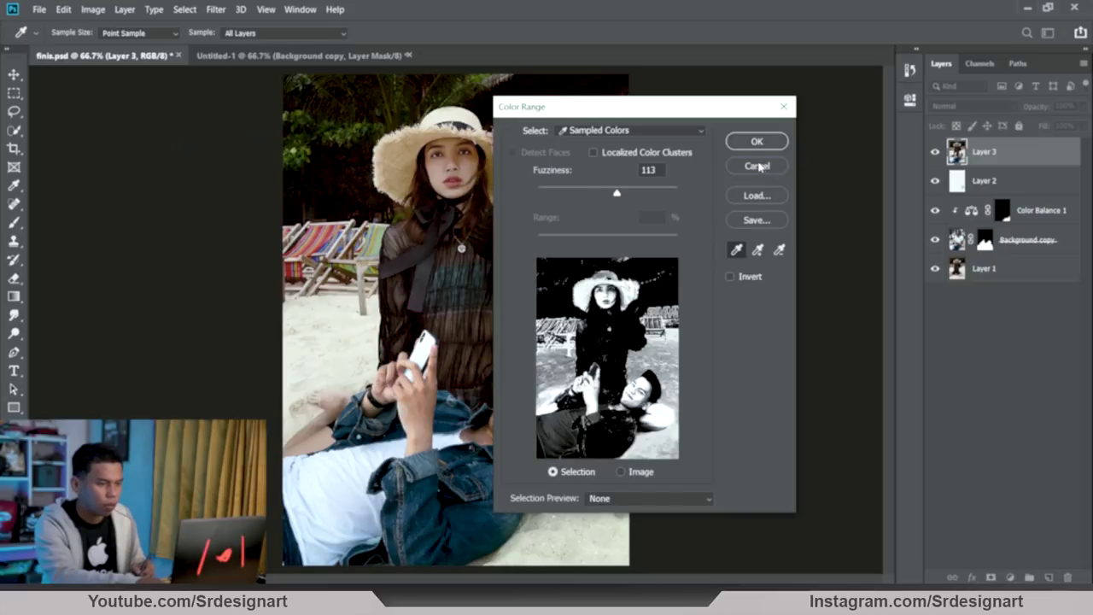
pyautogui.click(759, 166)
pyautogui.press('e')
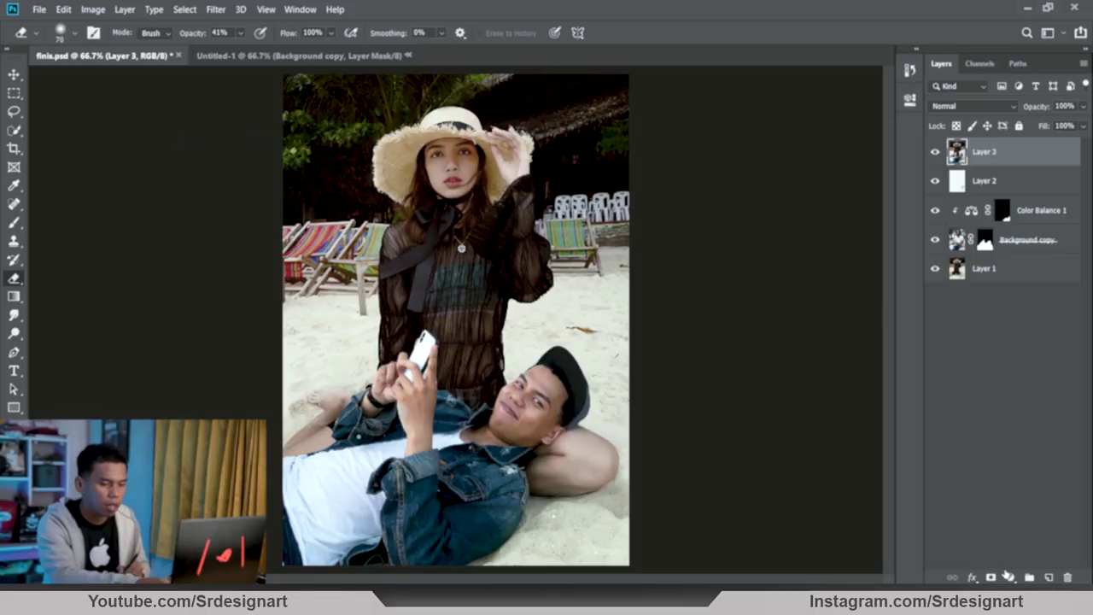
# Step: Add a Curves 1 adjustment that strongly brightens the whole composite
pyautogui.click(1008, 575)
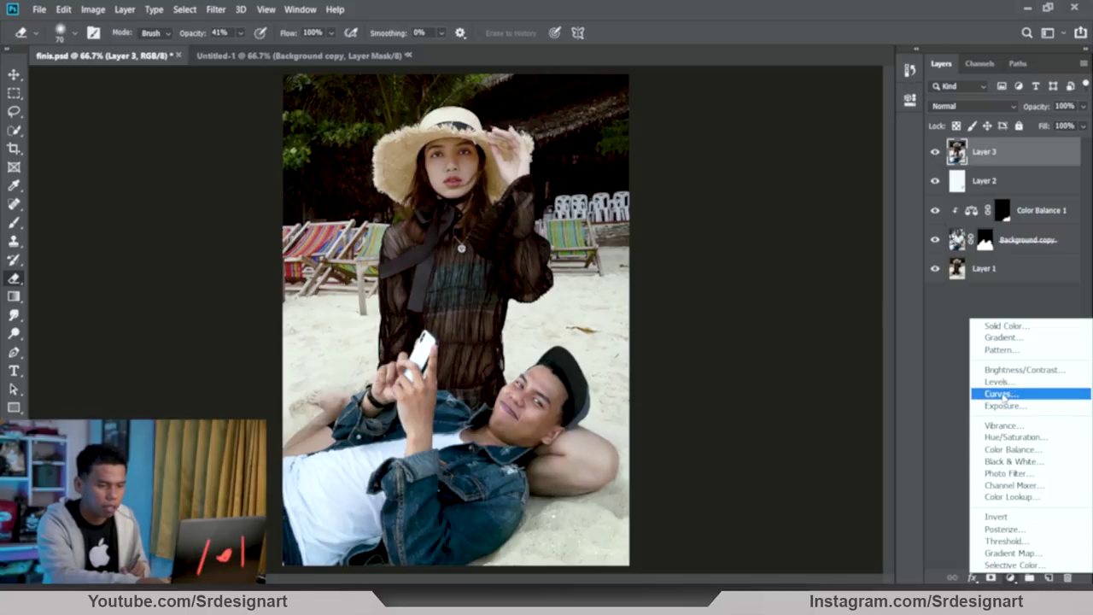
pyautogui.click(1001, 395)
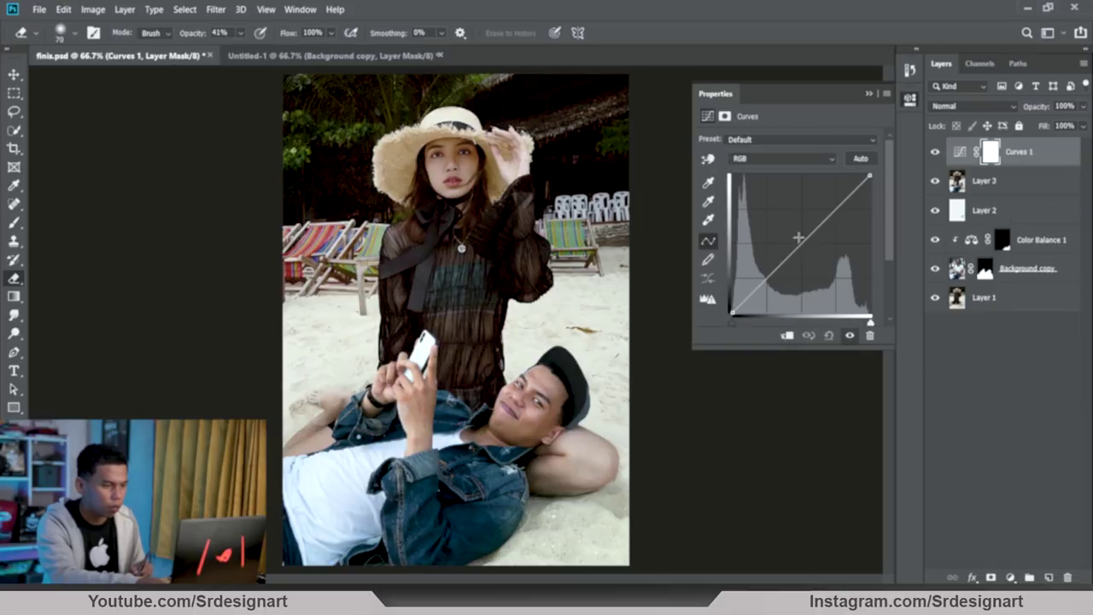
pyautogui.moveTo(798, 238); pyautogui.dragTo(770, 206)
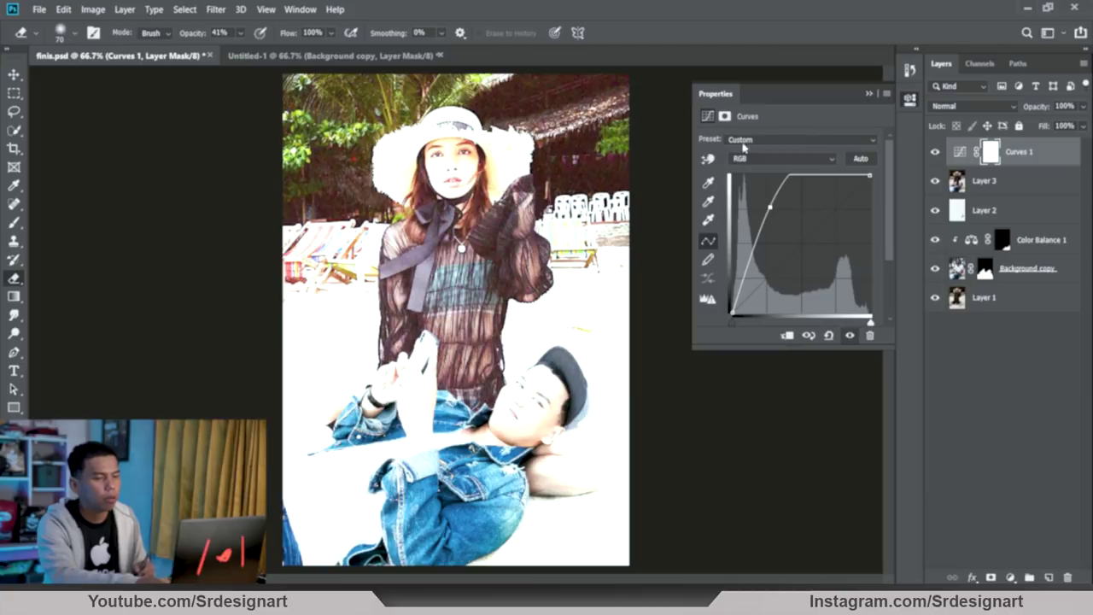
pyautogui.click(870, 93)
pyautogui.press('v')
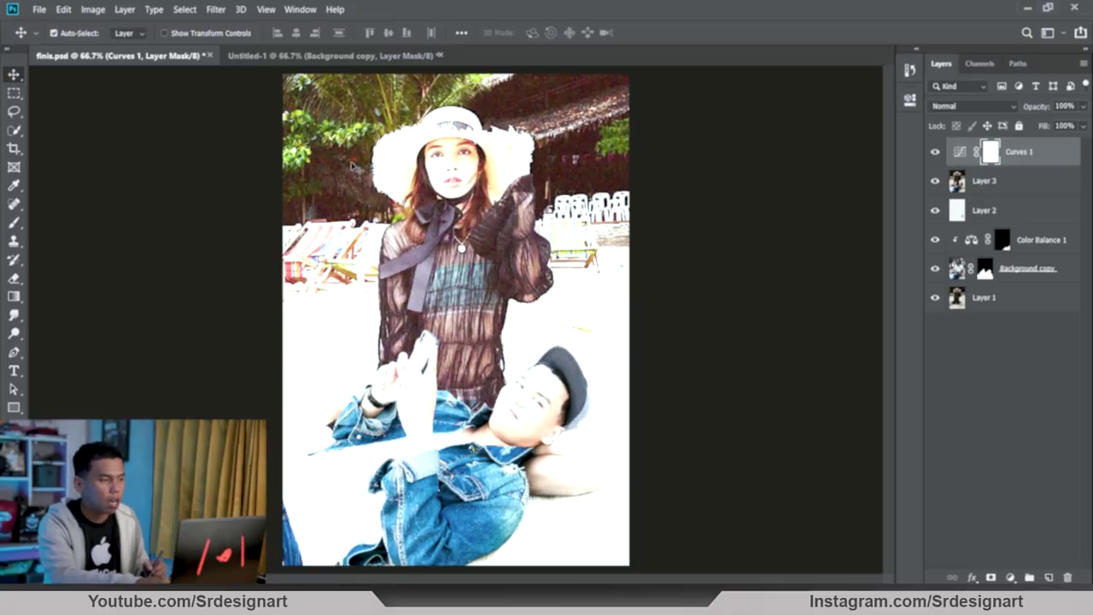
# Step: Select by Color Range on Layer 3, sampling the photo and raising Fuzziness
pyautogui.hotkey('alt', '[')
pyautogui.click(185, 9)
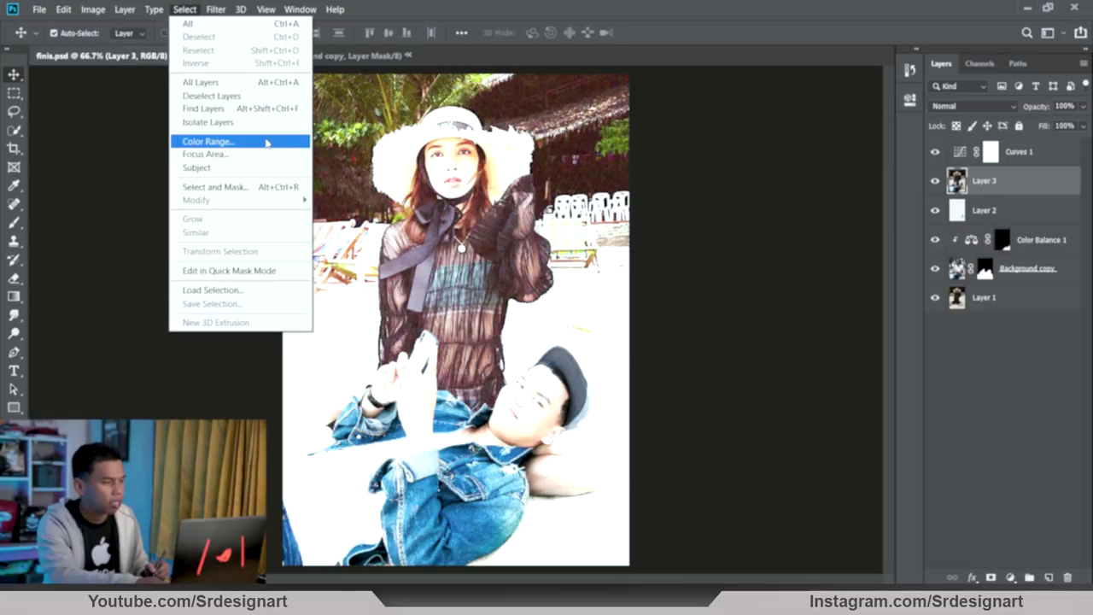
pyautogui.click(266, 141)
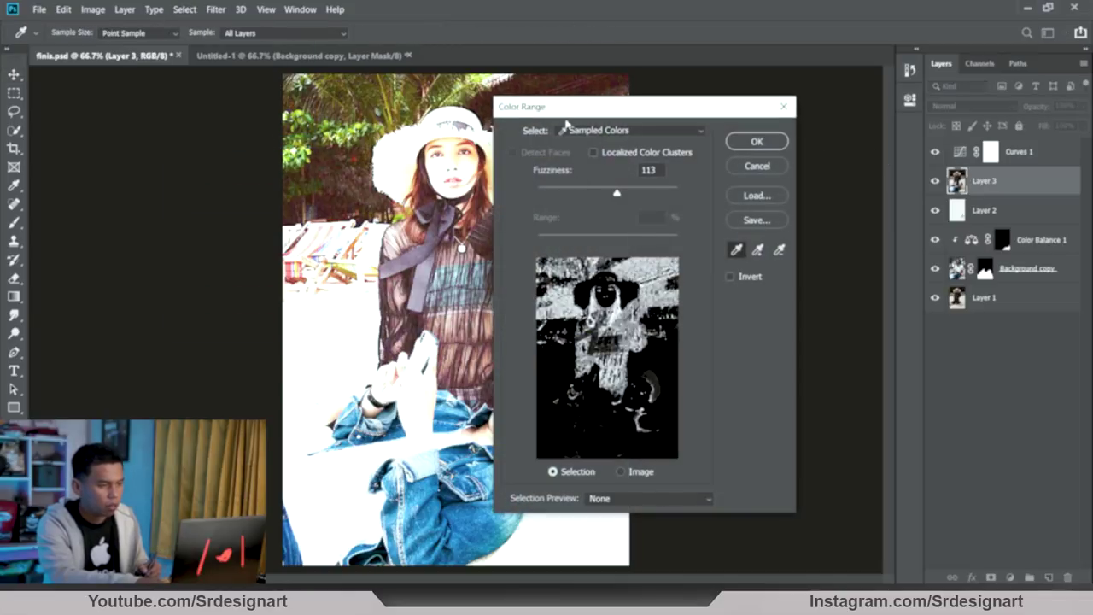
pyautogui.moveTo(566, 125); pyautogui.dragTo(694, 136)
pyautogui.click(582, 149)
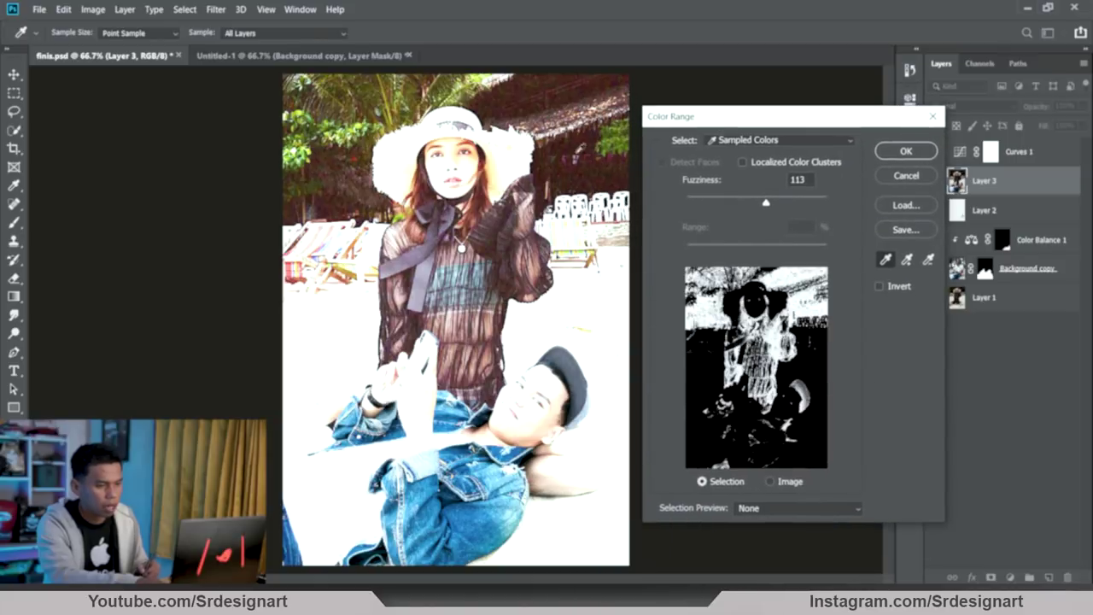
pyautogui.moveTo(767, 203); pyautogui.dragTo(817, 205)
pyautogui.press('Return')
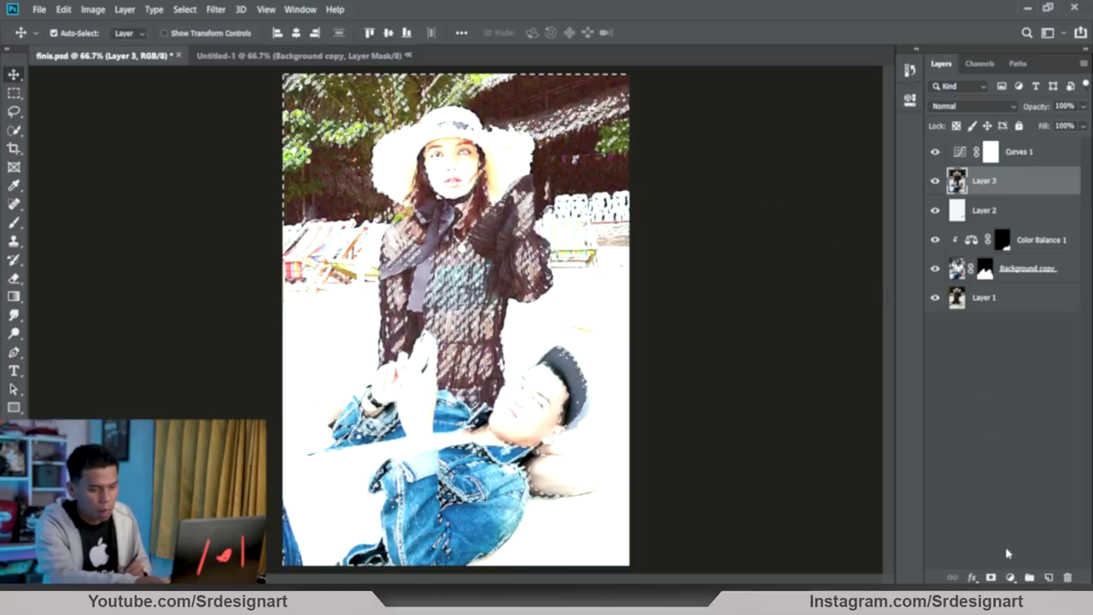
# Step: Add a masked Hue/Saturation adjustment with lower Saturation and slightly lower Lightness
pyautogui.click(1010, 577)
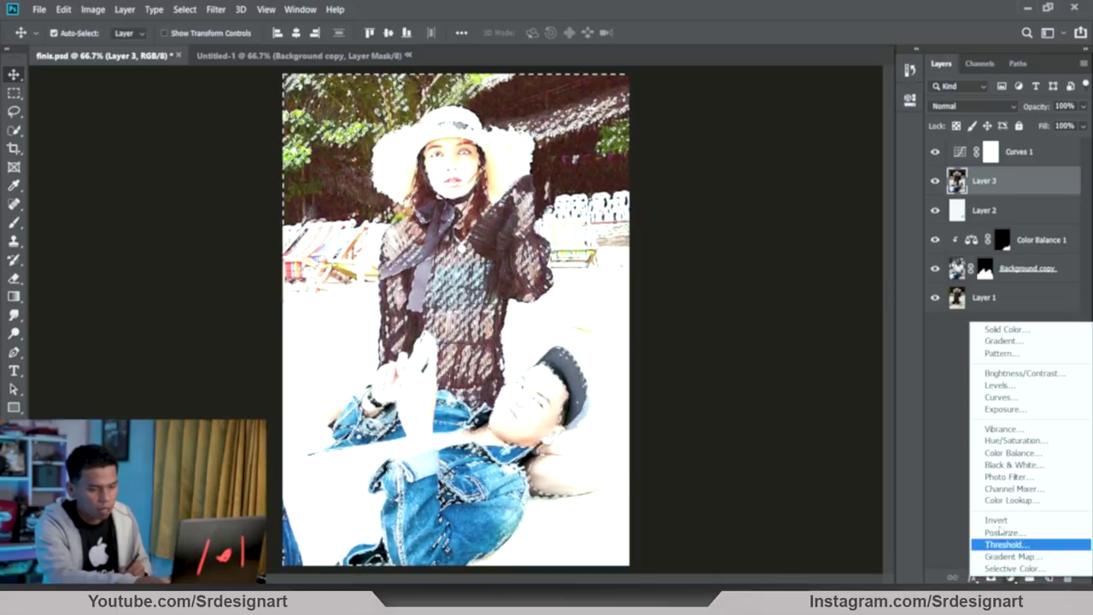
pyautogui.click(1015, 440)
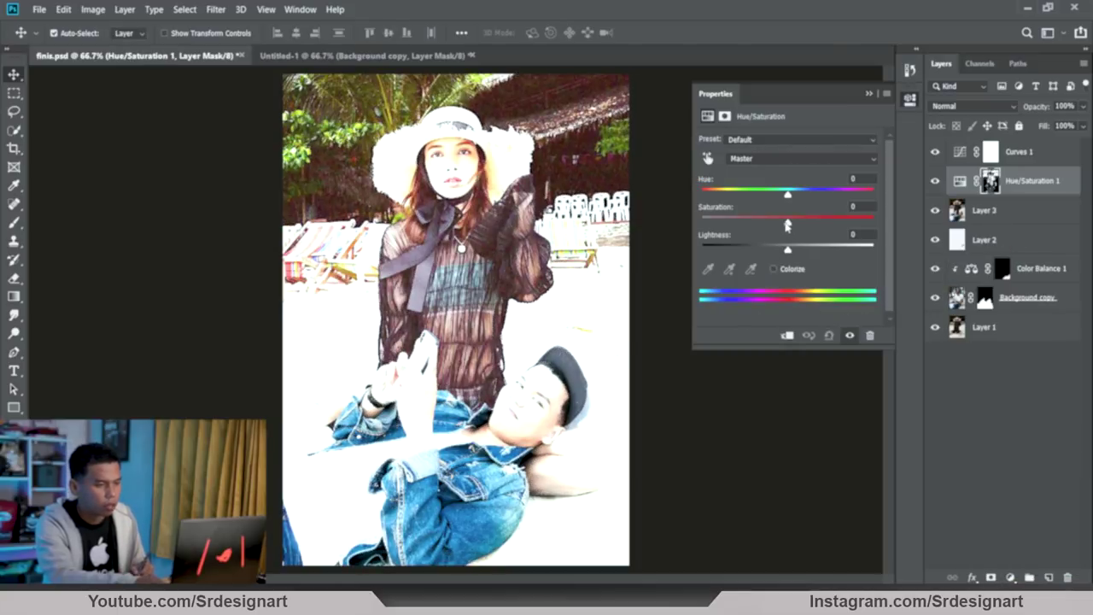
pyautogui.moveTo(788, 225); pyautogui.dragTo(728, 221)
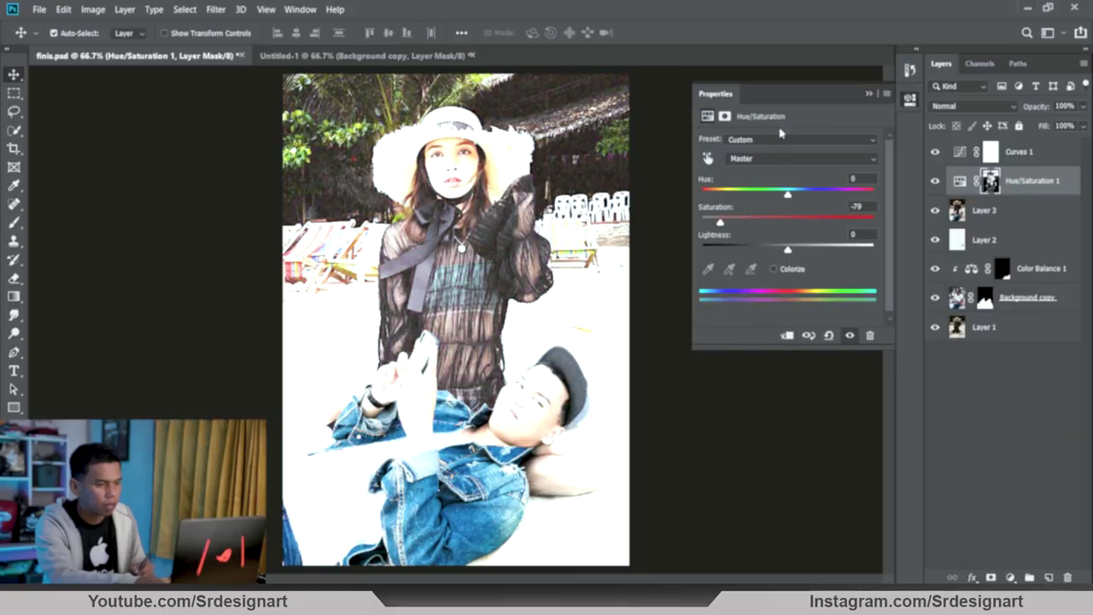
pyautogui.moveTo(787, 251); pyautogui.dragTo(765, 252)
pyautogui.click(869, 95)
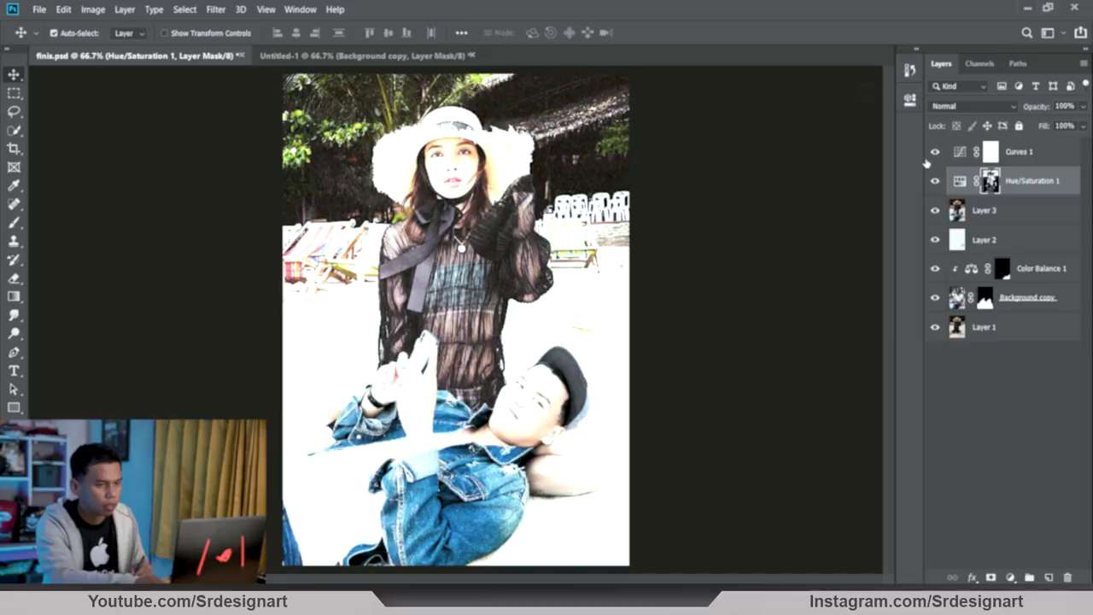
# Step: Set a 250px eraser, then hide and delete the Curves 1 layer
pyautogui.click(15, 279)
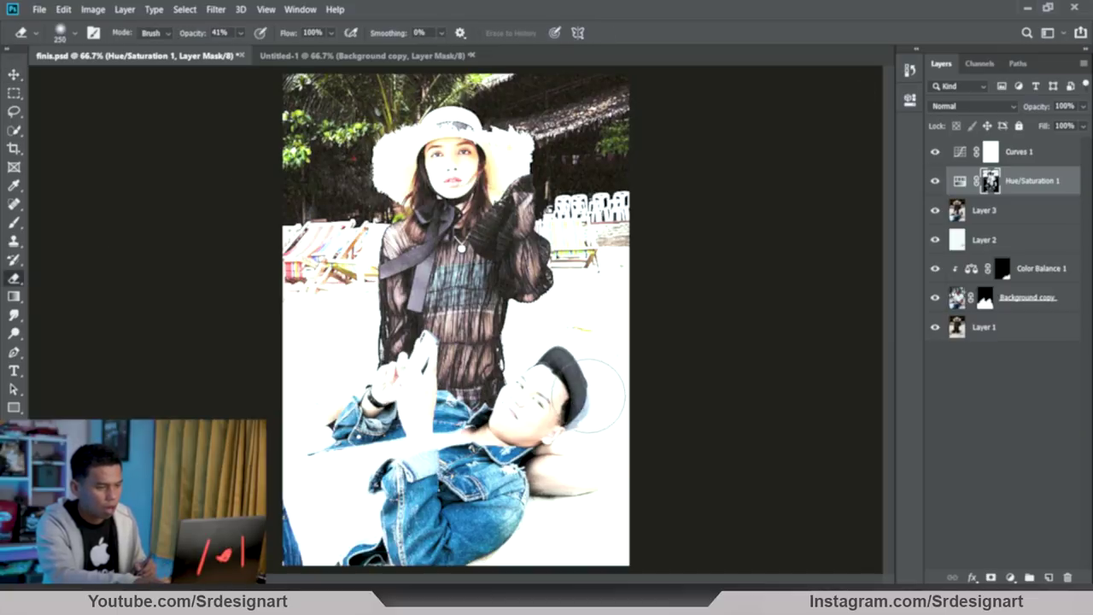
pyautogui.press(']')
pyautogui.press(']')
pyautogui.press(']')
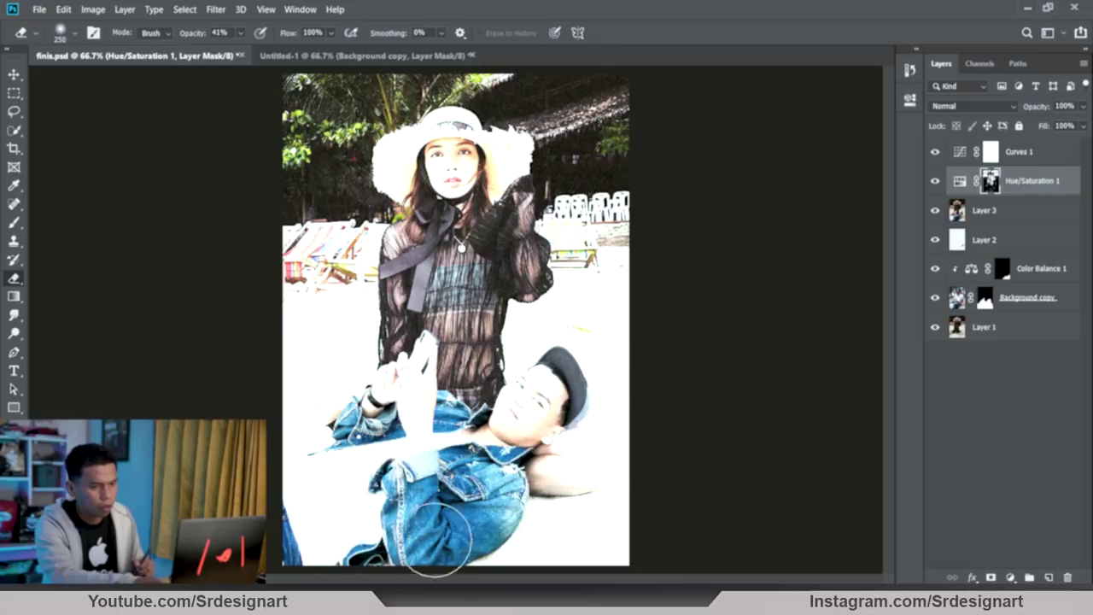
pyautogui.click(936, 154)
pyautogui.click(1008, 157)
pyautogui.press('Delete')
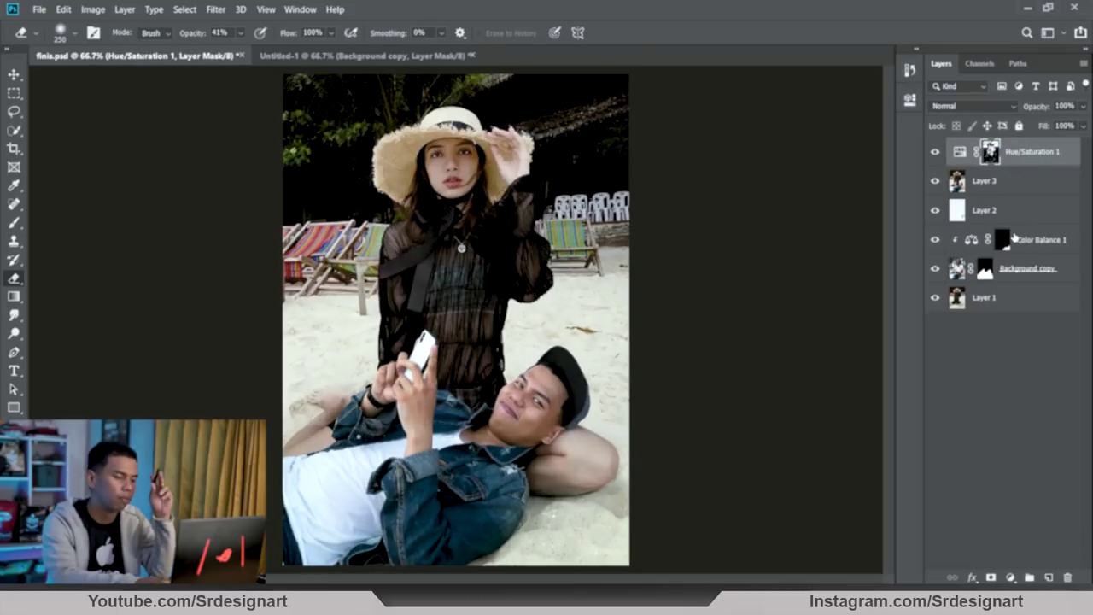
# Step: Inspect the man's face up close, then stamp all visible layers into Layer 4
pyautogui.hotkey('ctrl', '+')
pyautogui.moveTo(362, 354); pyautogui.dragTo(342, 201)
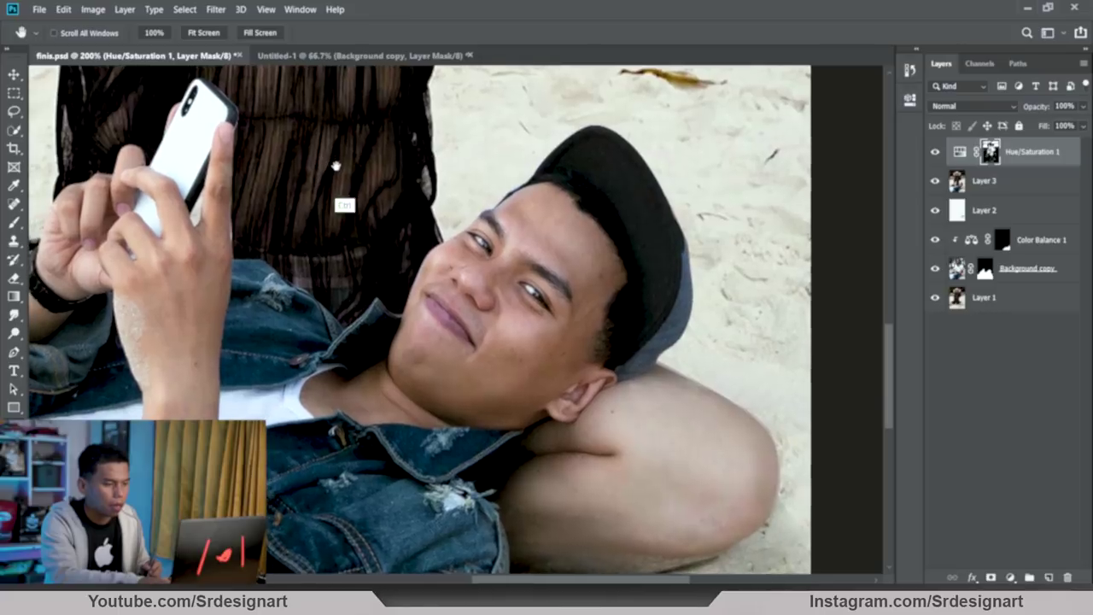
pyautogui.hotkey('ctrl', '0')
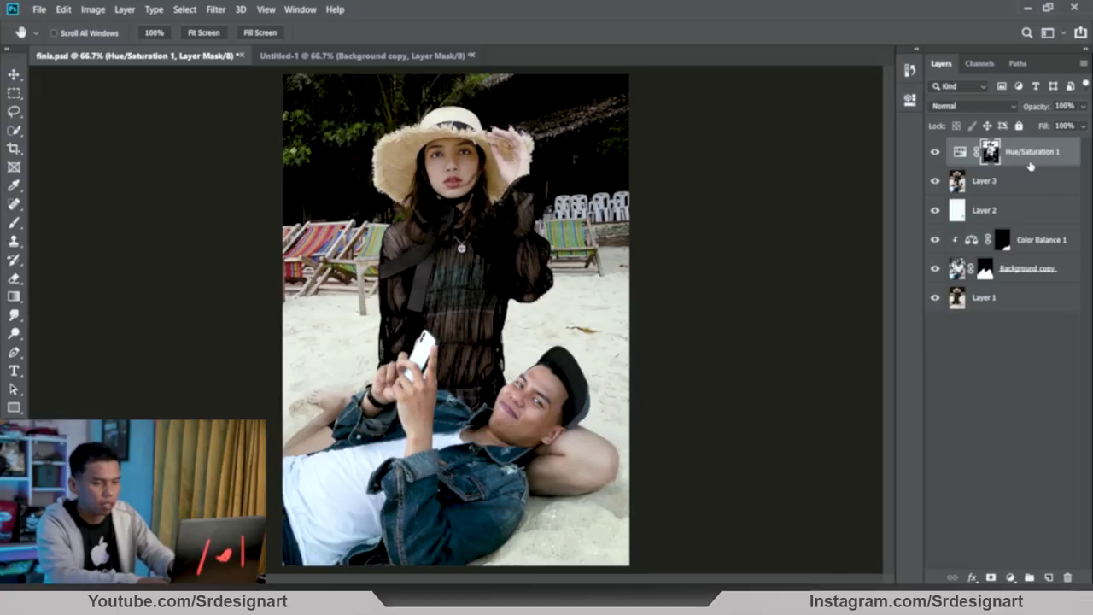
pyautogui.hotkey('ctrl', 'shift', 'alt', 'e')
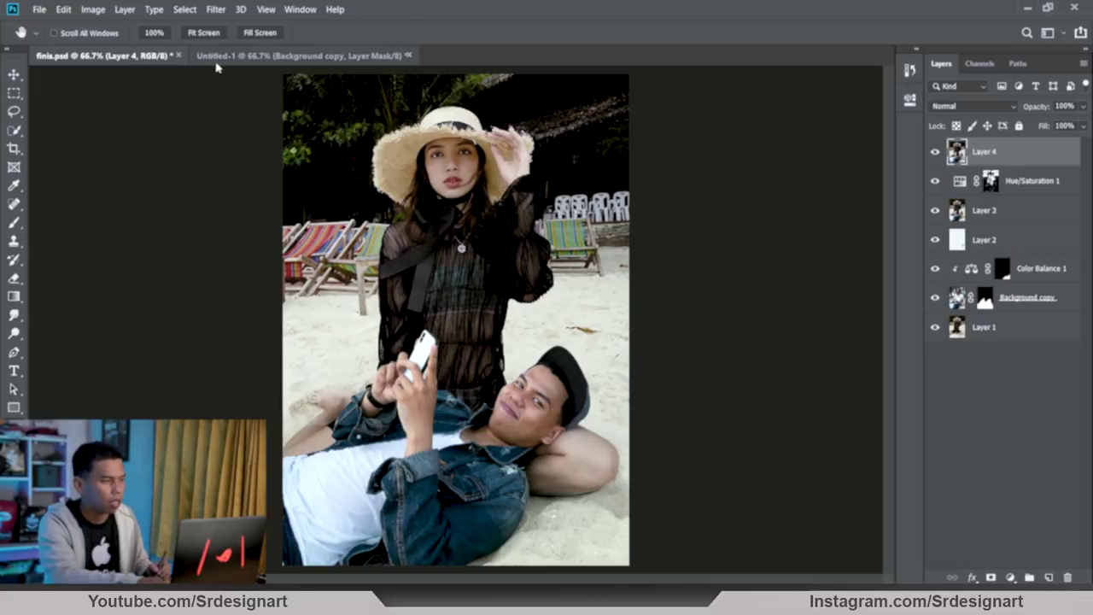
# Step: Apply Add Noise of about 3%, Uniform distribution, to Layer 4
pyautogui.click(215, 9)
pyautogui.click(417, 199)
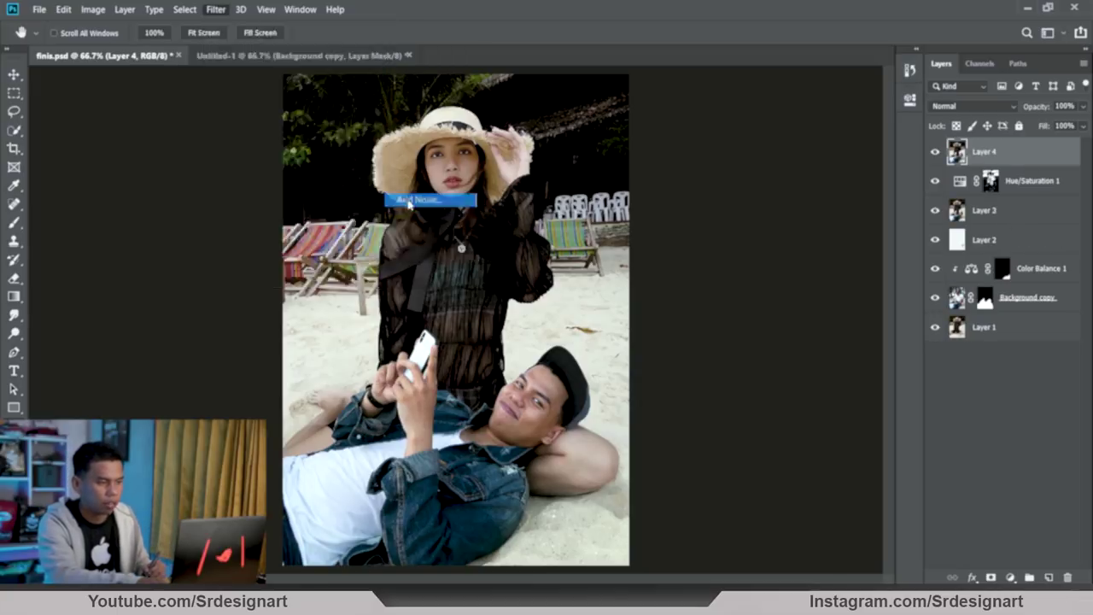
pyautogui.hotkey('ctrl', '+')
pyautogui.hotkey('ctrl', '+')
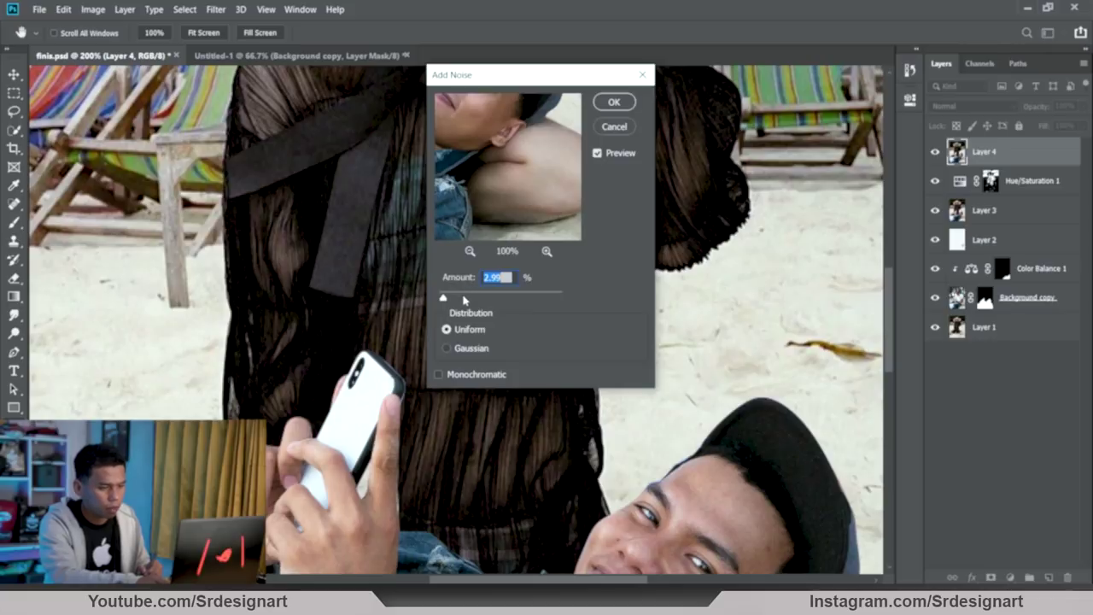
pyautogui.press('Return')
# Step: Zoom between the whole image and 100% to check the grain on the woman's torso
pyautogui.hotkey('ctrl', '-')
pyautogui.hotkey('ctrl', '-')
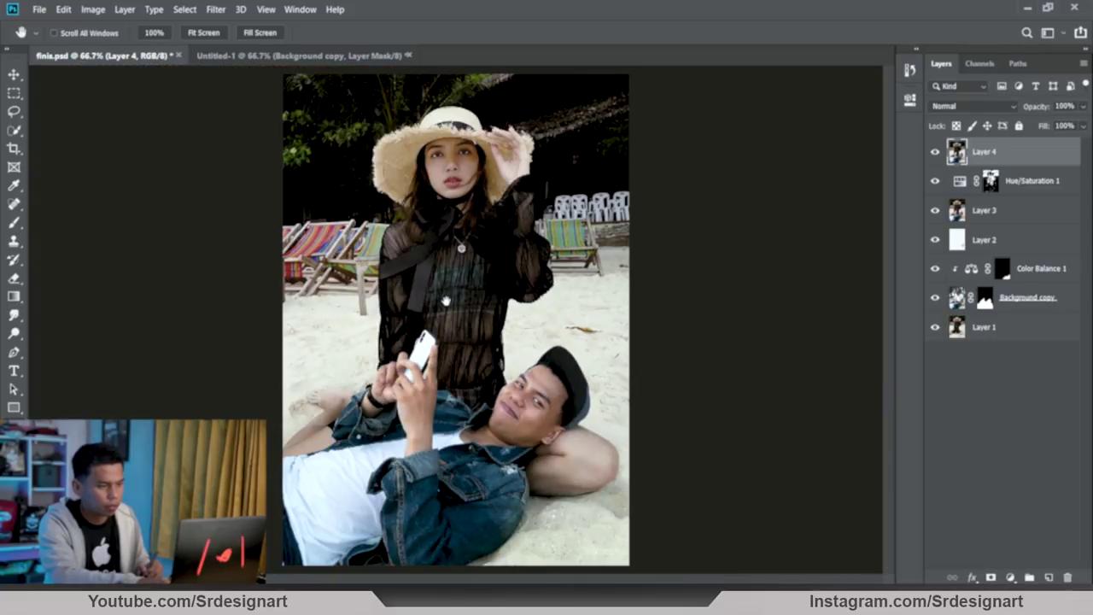
pyautogui.hotkey('ctrl', '+')
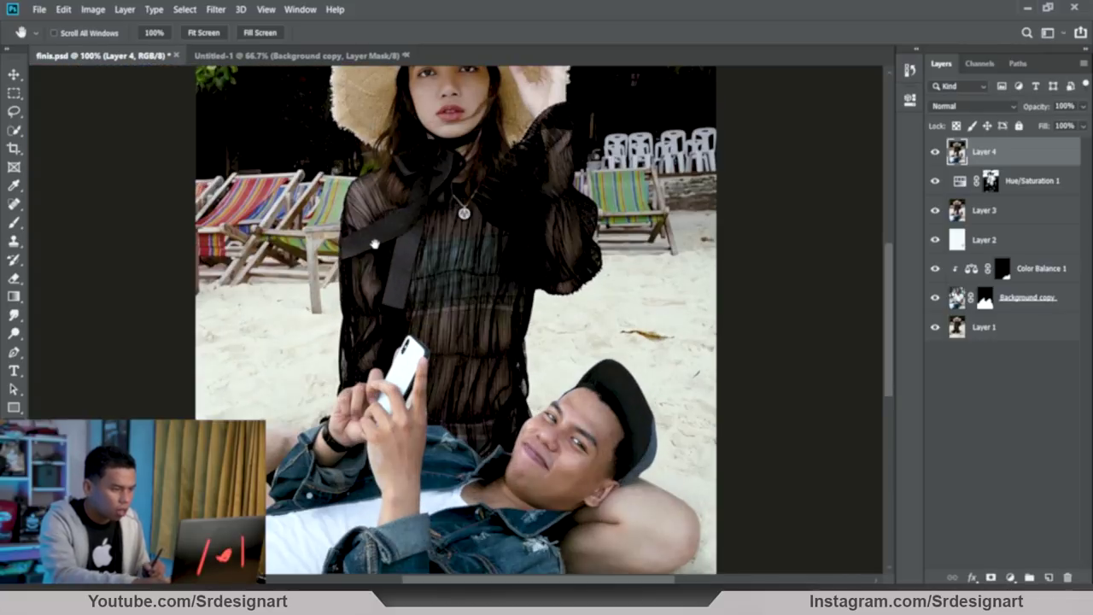
pyautogui.hotkey('ctrl', '-')
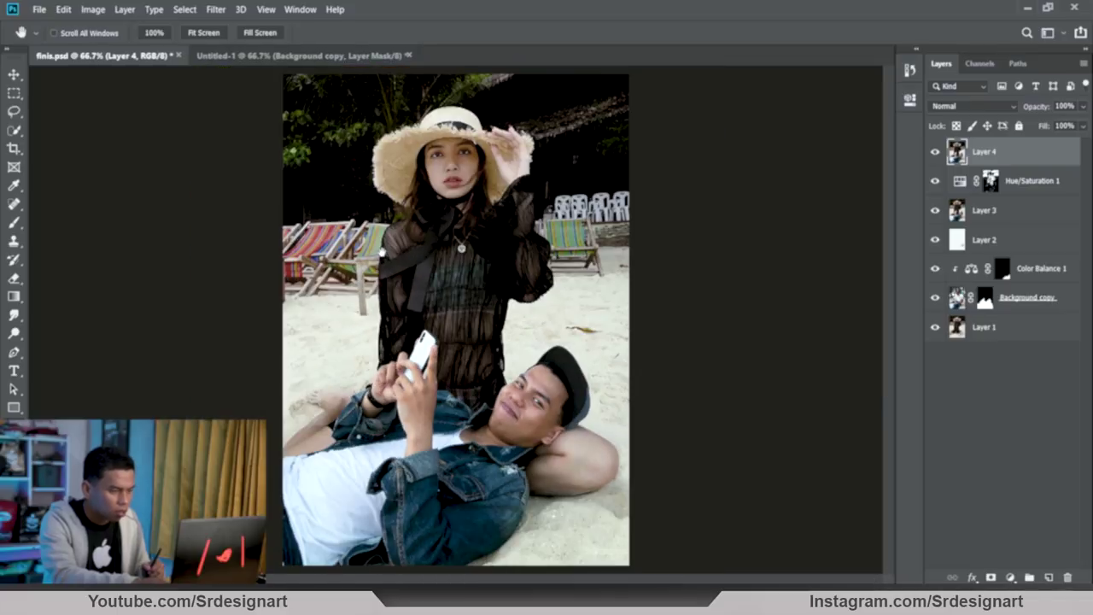
pyautogui.hotkey('ctrl', '+')
pyautogui.hotkey('ctrl', '+')
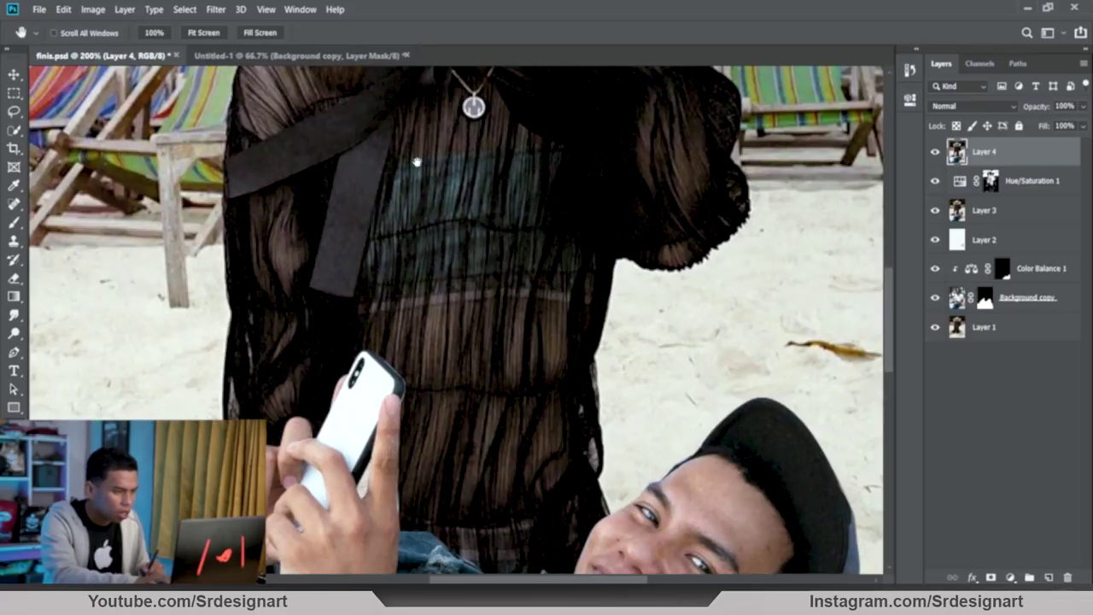
pyautogui.moveTo(420, 161); pyautogui.dragTo(405, 495)
pyautogui.hotkey('ctrl', '-')
pyautogui.hotkey('ctrl', '-')
pyautogui.hotkey('ctrl', '+')
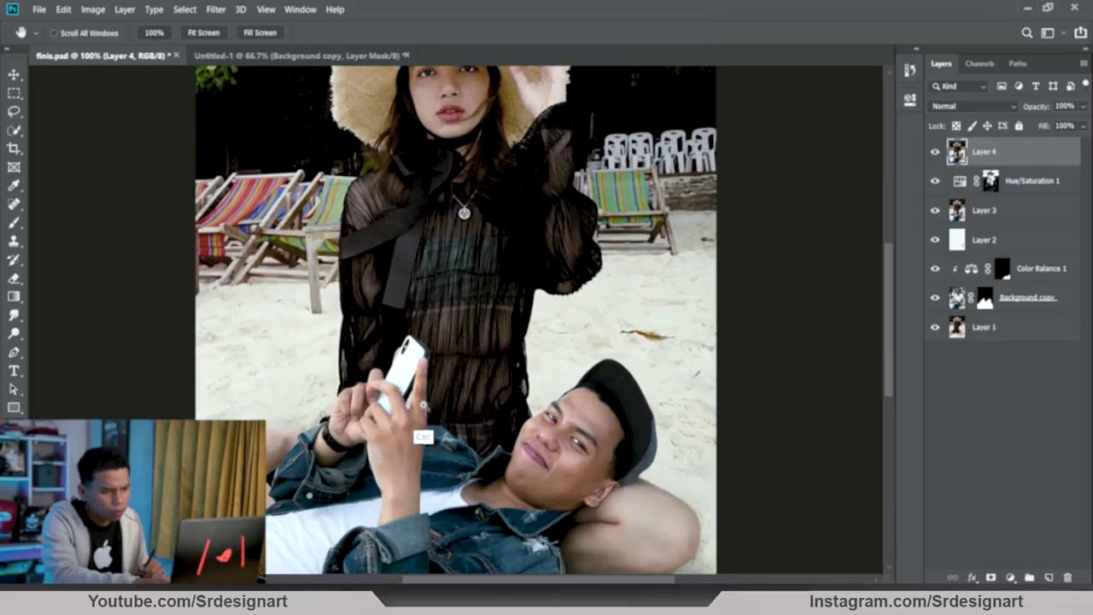
pyautogui.hotkey('ctrl', '-')
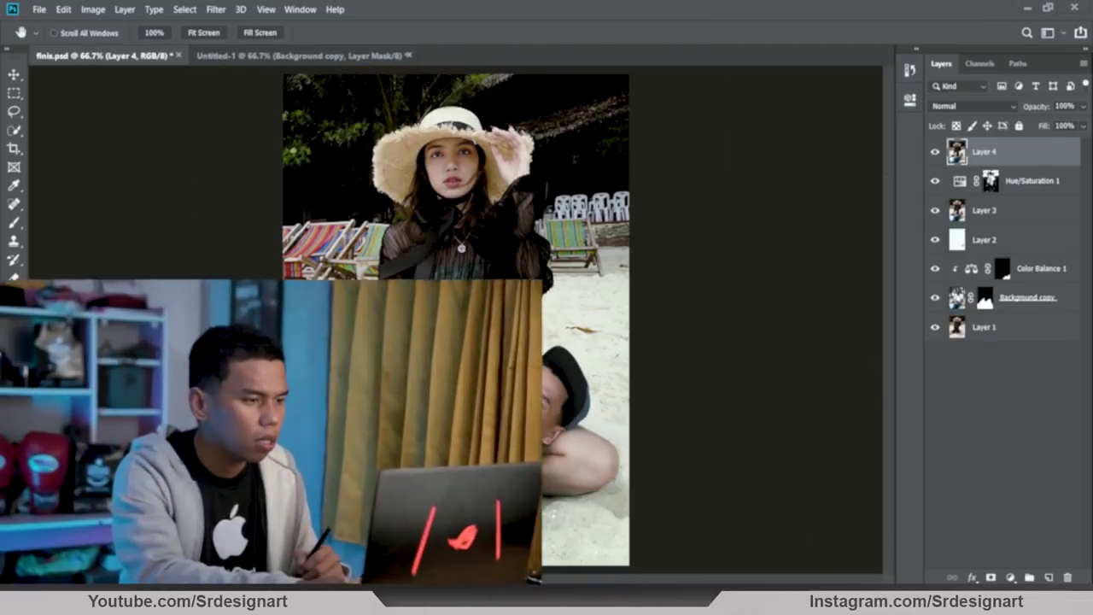